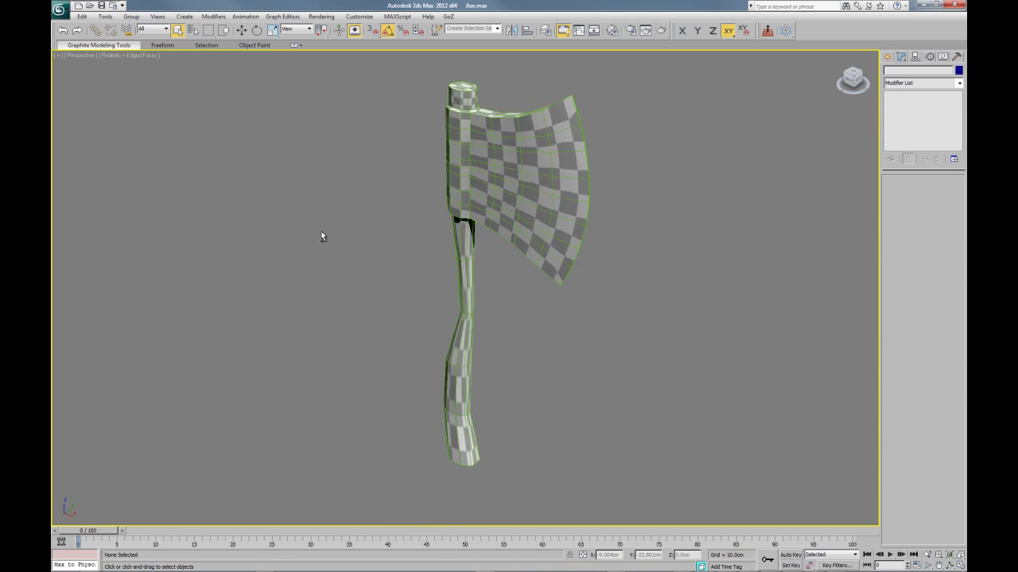
# Step: Apply an Unwrap UVW modifier to the axe and show its UV layout in an enlarged UV editor without the checker background
pyautogui.click(577, 143)
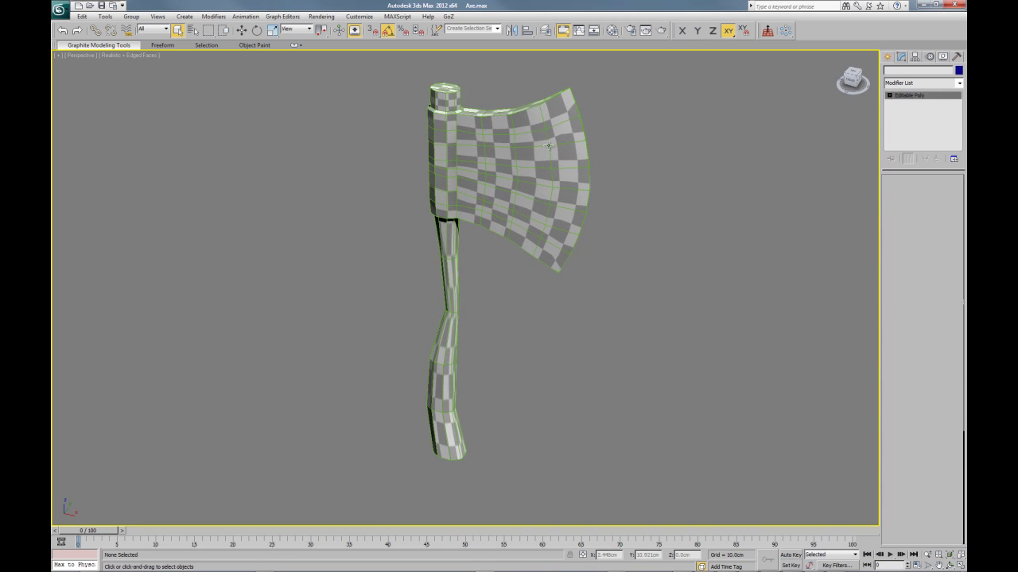
pyautogui.click(959, 84)
pyautogui.scroll(-15, 923, 358)
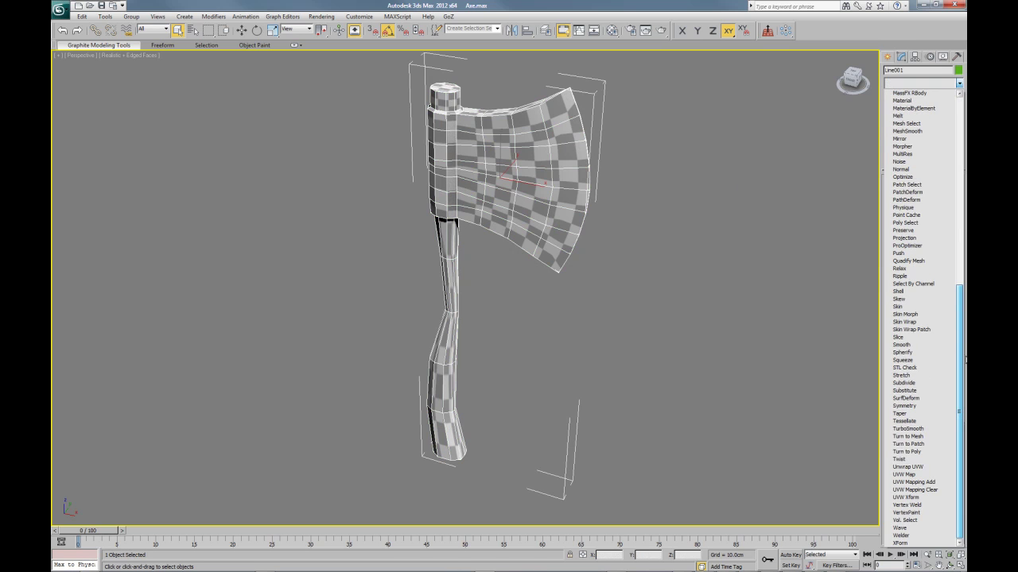
pyautogui.click(910, 467)
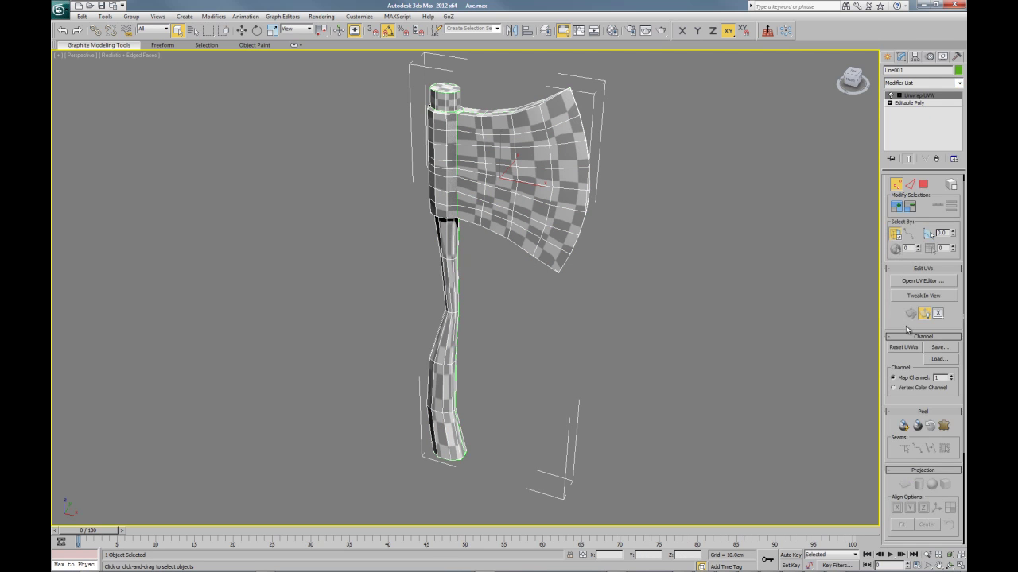
pyautogui.click(922, 281)
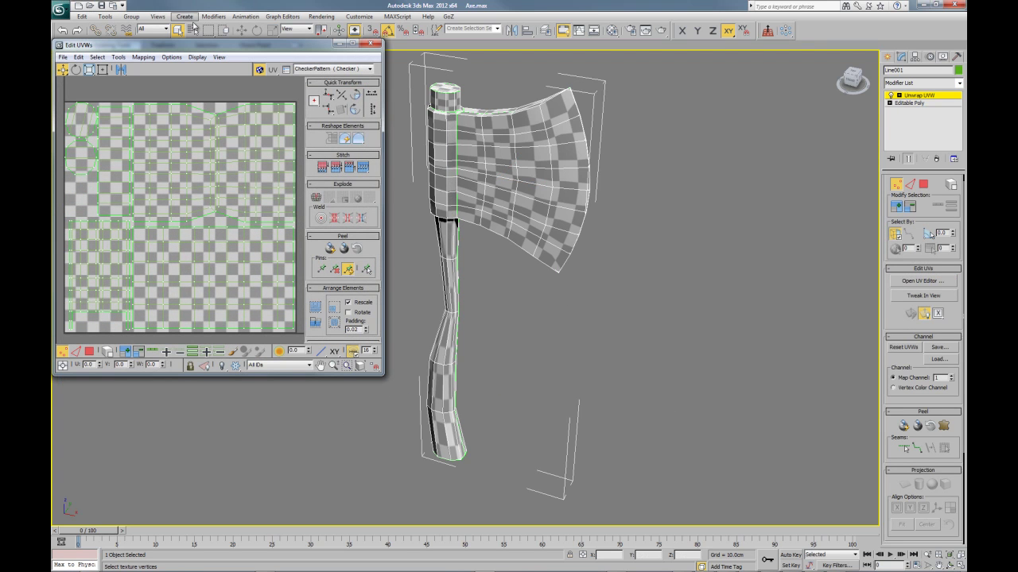
pyautogui.click(258, 71)
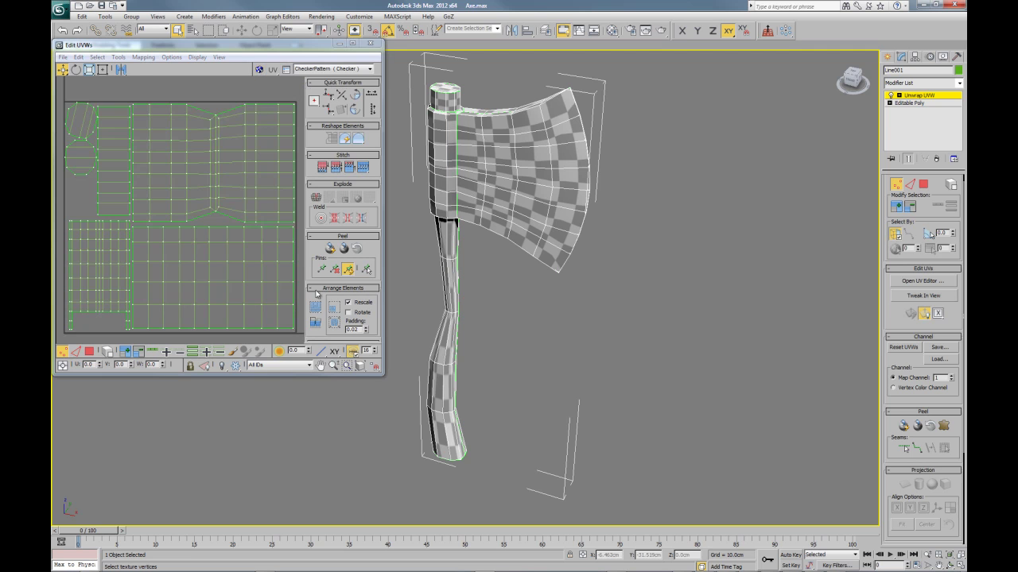
pyautogui.moveTo(384, 375); pyautogui.dragTo(861, 539)
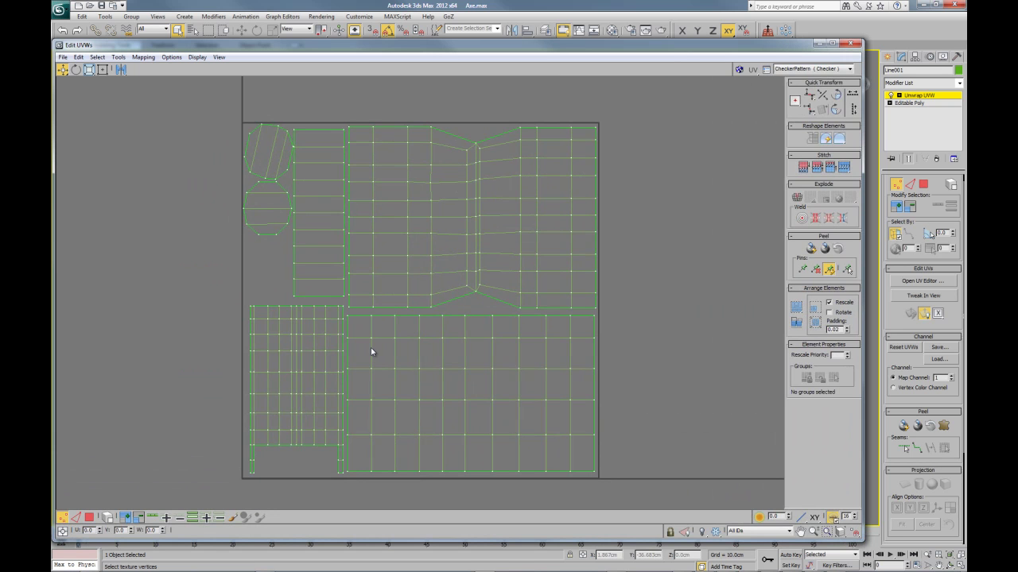
# Step: Close the UV editor and remove the Unwrap UVW modifier from the axe
pyautogui.click(848, 44)
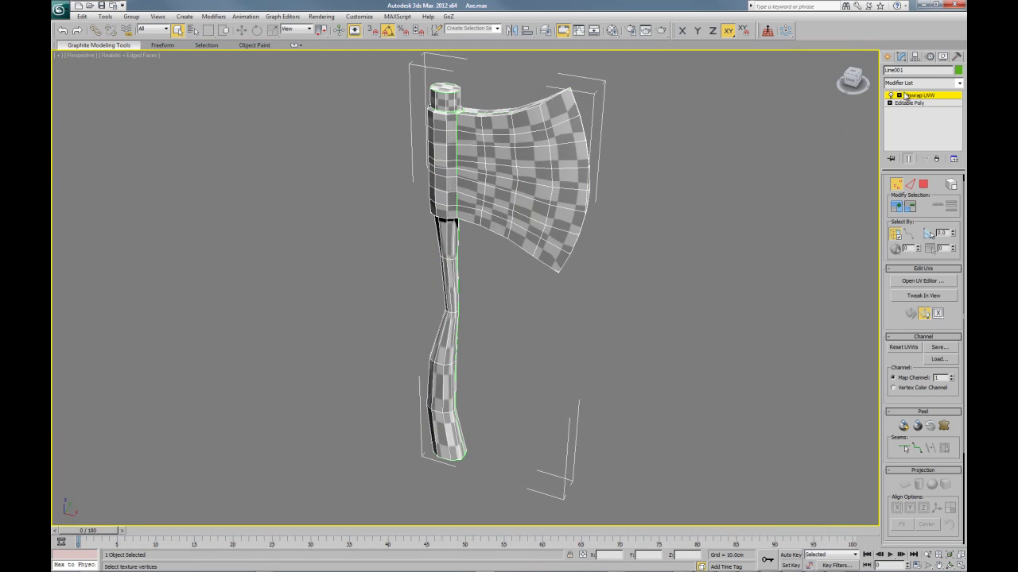
pyautogui.rightClick(905, 95)
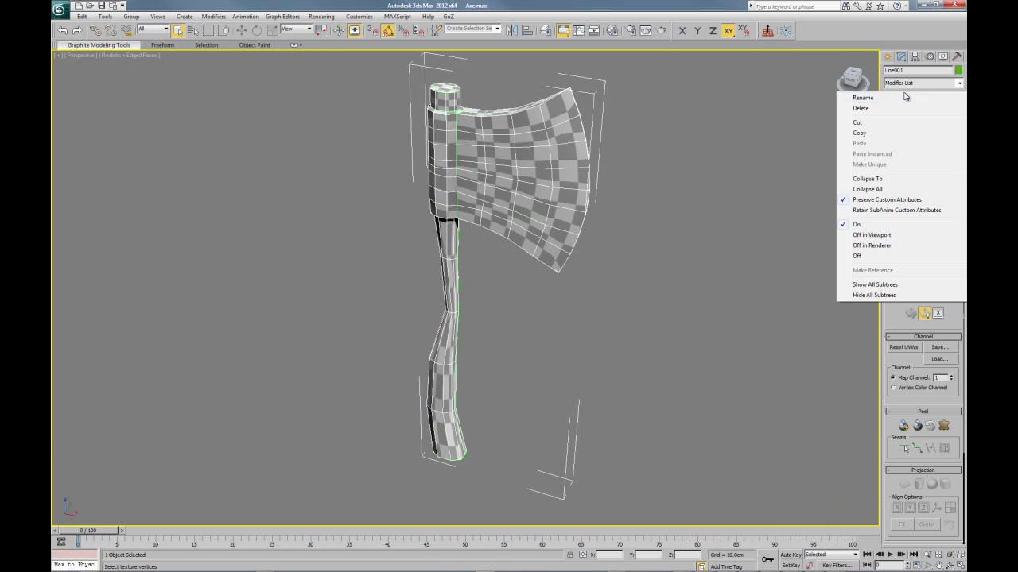
pyautogui.click(874, 126)
# Step: Send the selected axe model to ZBrush with GoZ
pyautogui.keyDown('alt'); pyautogui.moveTo(393, 242); pyautogui.dragTo(408, 224, button='middle'); pyautogui.keyUp('alt')
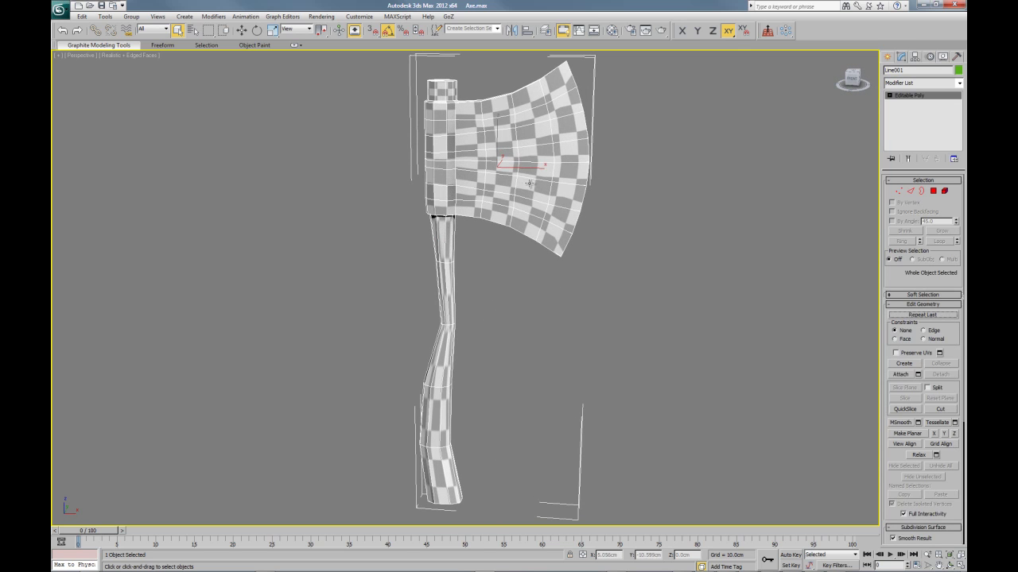
pyautogui.keyDown('alt'); pyautogui.moveTo(509, 298); pyautogui.dragTo(468, 329, button='middle'); pyautogui.keyUp('alt')
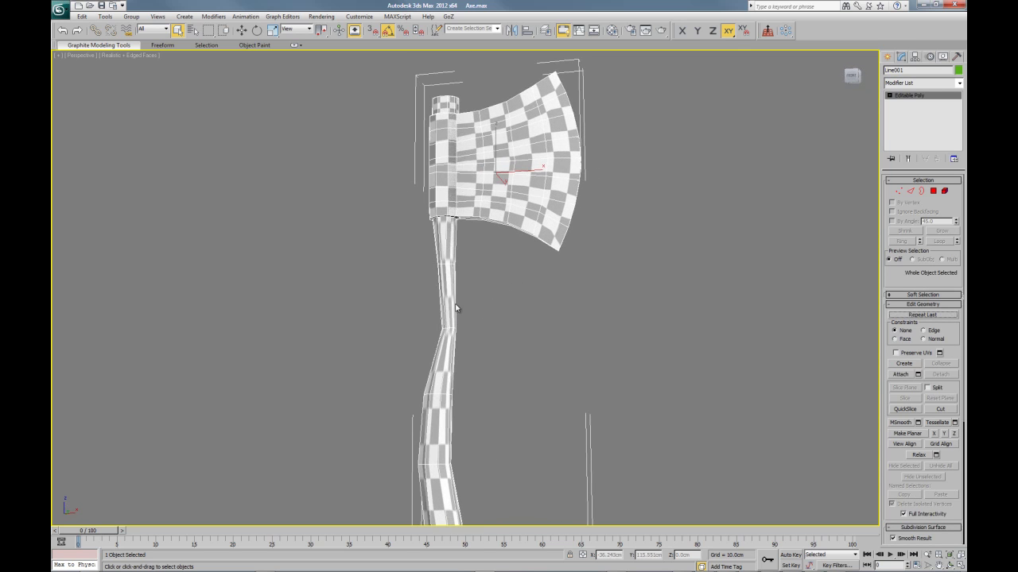
pyautogui.keyDown('alt'); pyautogui.moveTo(549, 340); pyautogui.dragTo(532, 362, button='middle'); pyautogui.keyUp('alt')
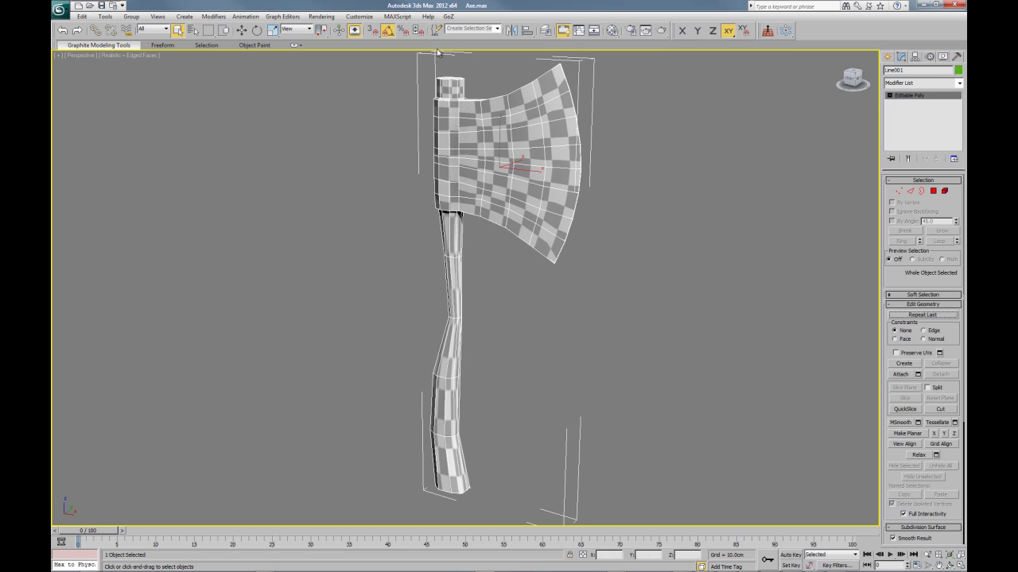
pyautogui.click(448, 17)
pyautogui.click(468, 28)
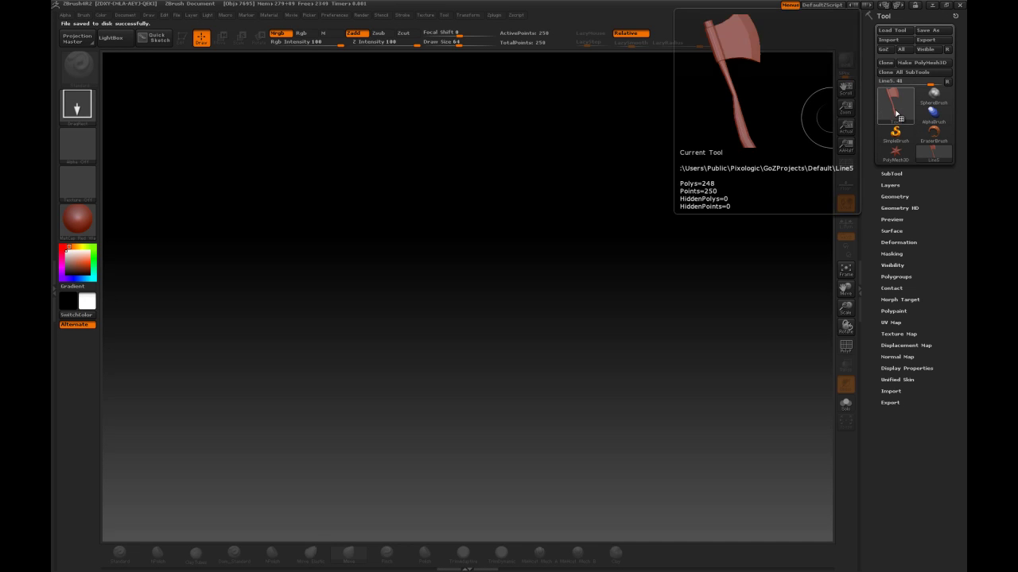
# Step: Place the imported axe on the ZBrush canvas and switch it to Edit mode
pyautogui.moveTo(479, 258)
pyautogui.mouseDown()
pyautogui.moveTo(488, 313)
pyautogui.moveTo(483, 265)
pyautogui.moveTo(481, 282)
pyautogui.mouseUp()
pyautogui.press('t')
pyautogui.click(183, 40)
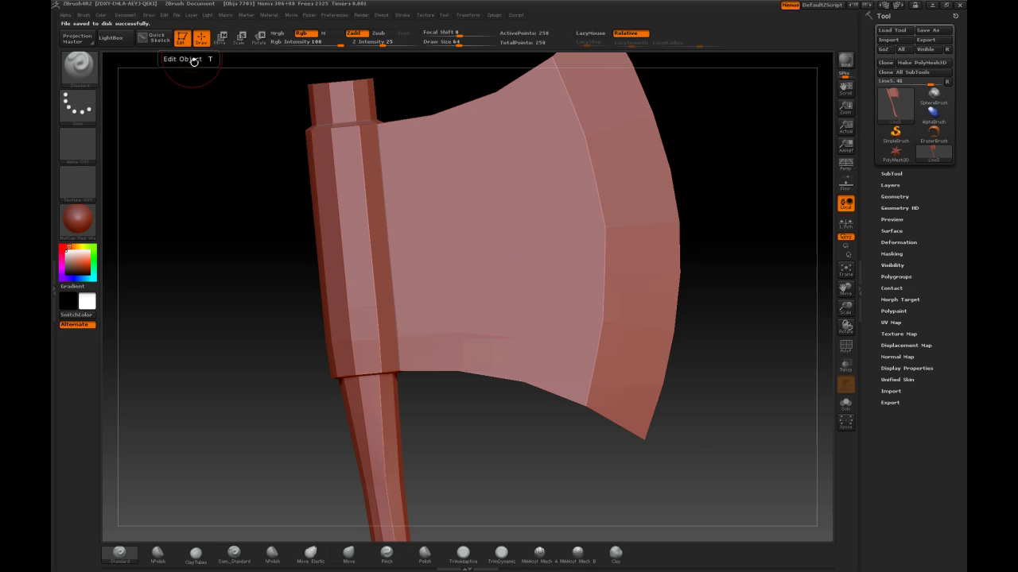
pyautogui.moveTo(246, 327)
pyautogui.mouseDown()
pyautogui.moveTo(233, 332)
pyautogui.moveTo(221, 289)
pyautogui.mouseUp()
pyautogui.moveTo(316, 380); pyautogui.dragTo(338, 369)
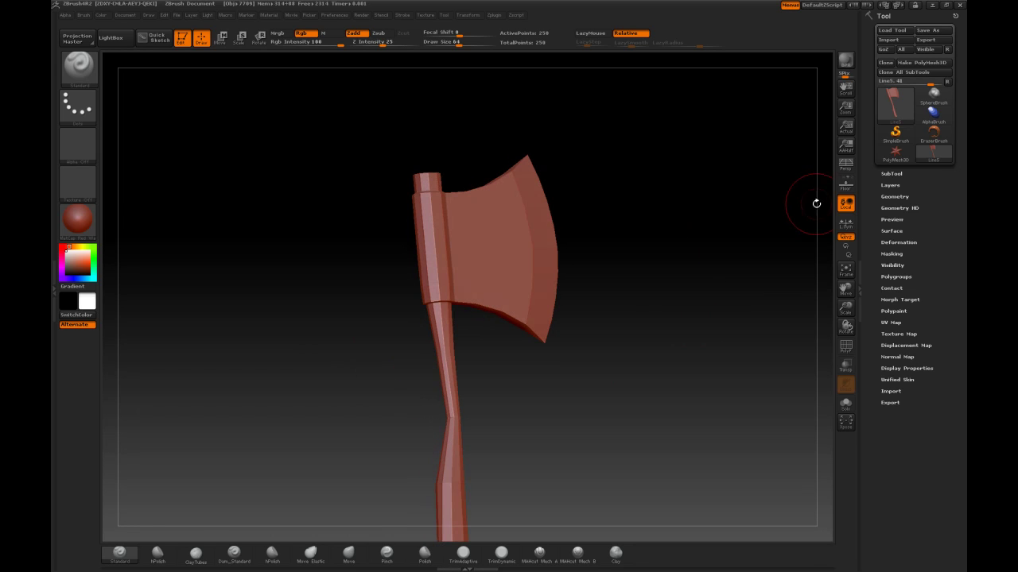
pyautogui.moveTo(691, 302); pyautogui.dragTo(640, 279)
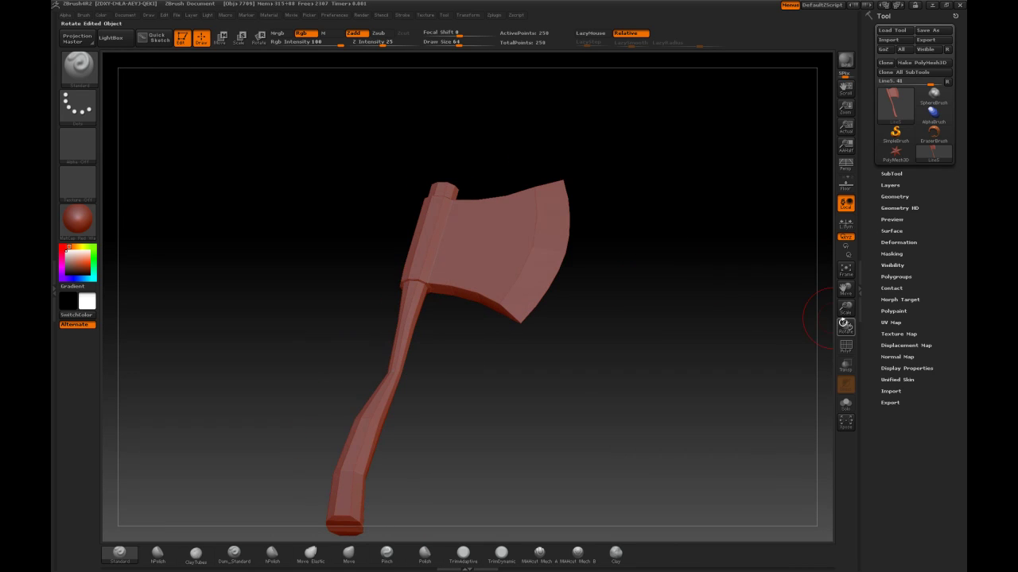
# Step: Unify the axe's size and position with the Unify deformation
pyautogui.click(897, 241)
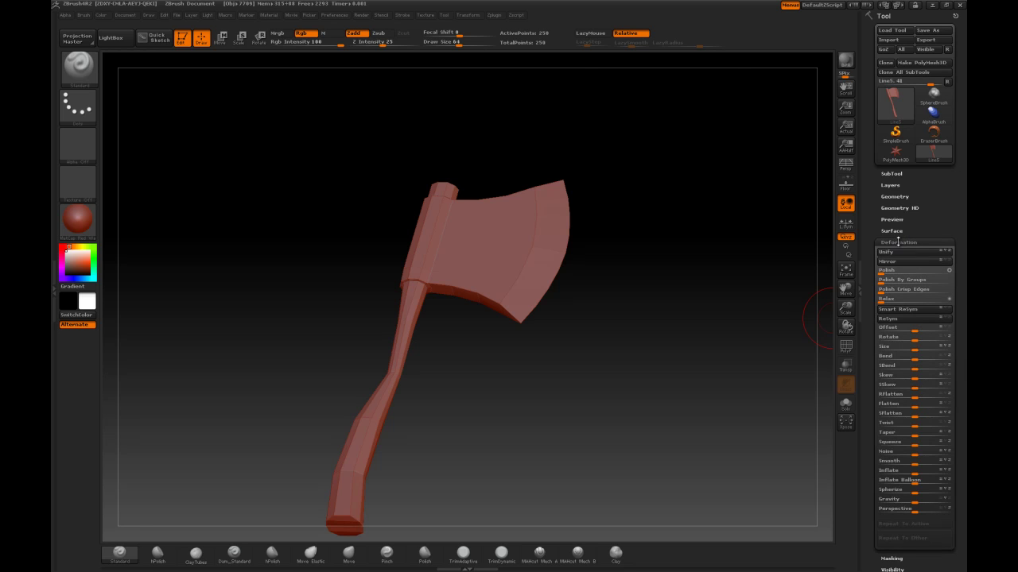
pyautogui.click(897, 252)
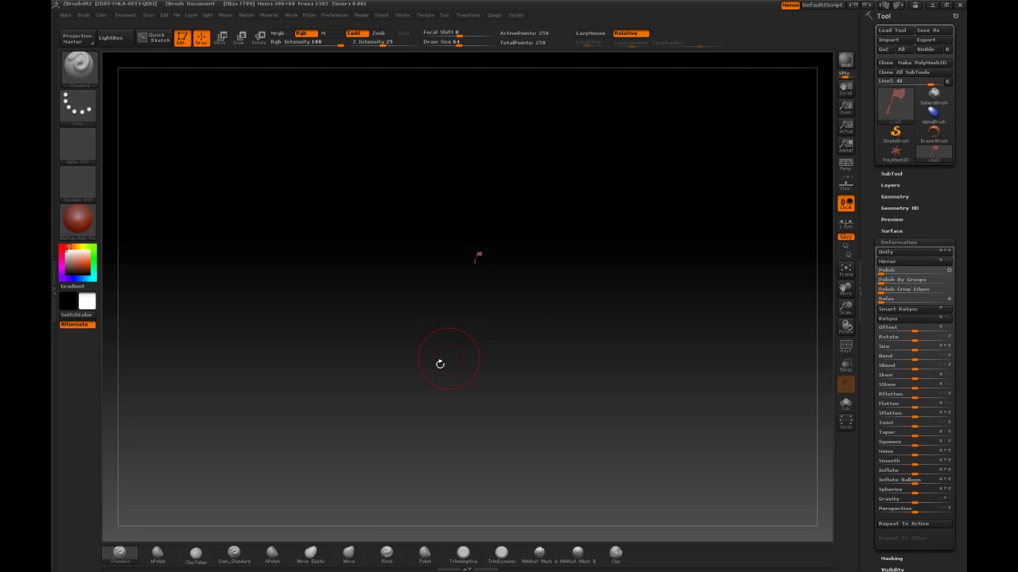
pyautogui.keyDown('alt'); pyautogui.moveTo(435, 295); pyautogui.dragTo(573, 499); pyautogui.keyUp('alt')
pyautogui.keyDown('alt'); pyautogui.moveTo(400, 216); pyautogui.dragTo(468, 381); pyautogui.keyUp('alt')
pyautogui.moveTo(582, 304); pyautogui.dragTo(623, 324)
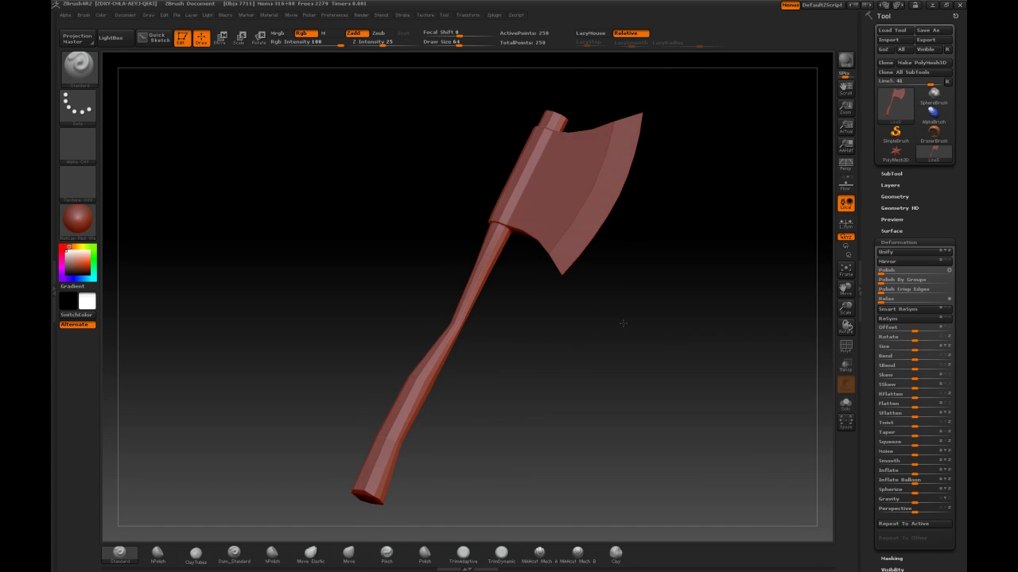
# Step: Display the polygon wireframe on the axe, switching perspective on to compare the view and off again
pyautogui.click(845, 164)
pyautogui.moveTo(708, 312); pyautogui.dragTo(693, 370)
pyautogui.hotkey('shift', 'f')
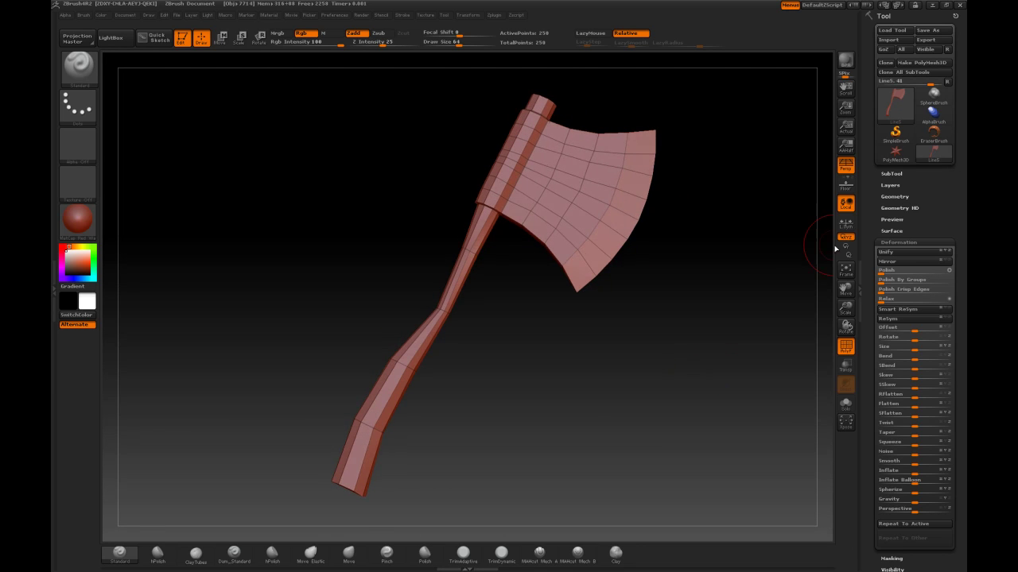
pyautogui.click(846, 165)
pyautogui.moveTo(723, 367); pyautogui.dragTo(693, 389)
pyautogui.click(904, 241)
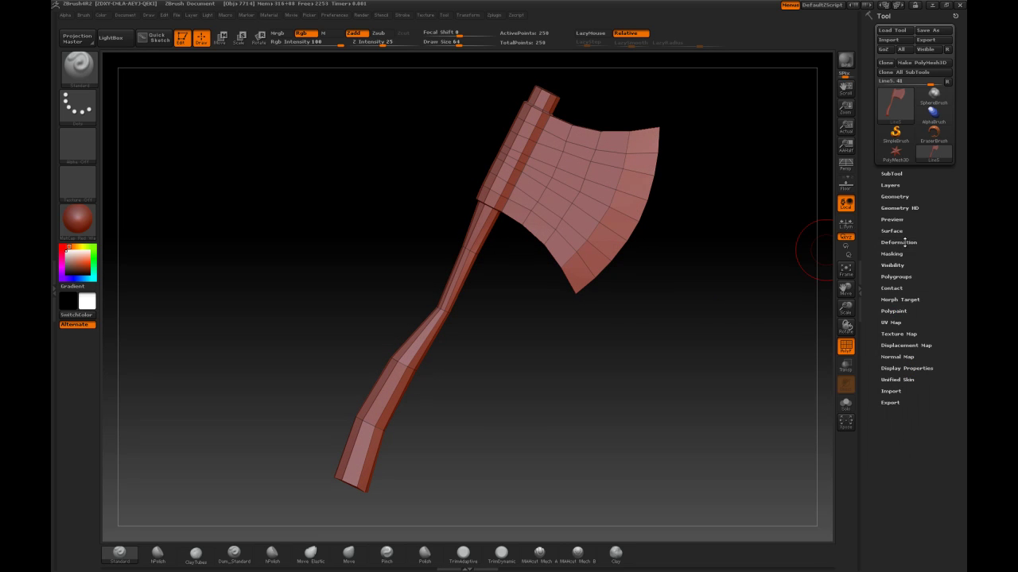
pyautogui.moveTo(670, 336)
pyautogui.mouseDown()
pyautogui.moveTo(636, 321)
pyautogui.moveTo(668, 322)
pyautogui.mouseUp()
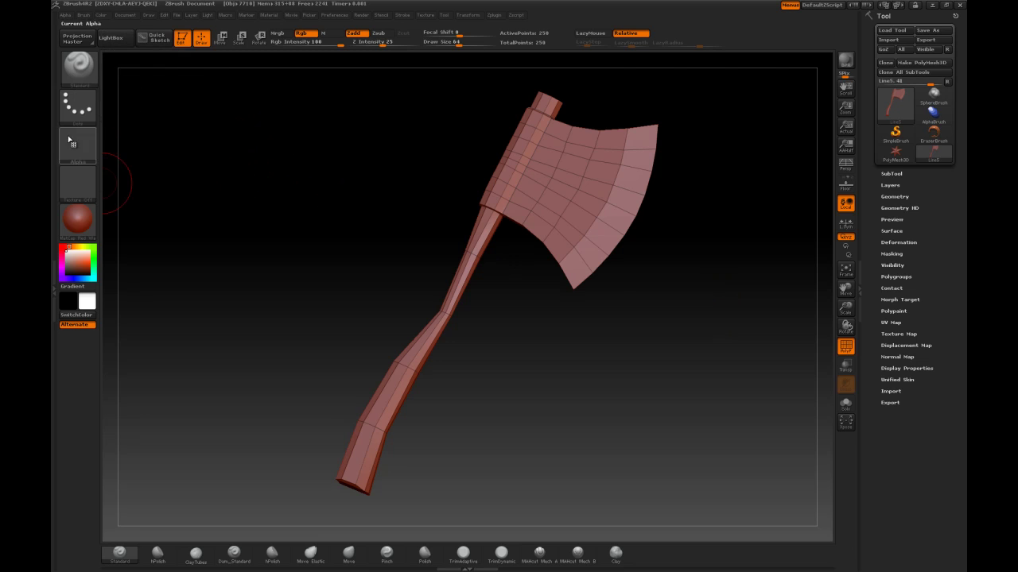
# Step: Try a Standard brush stroke on the axe blade and undo it
pyautogui.click(76, 79)
pyautogui.moveTo(585, 171); pyautogui.dragTo(549, 194)
pyautogui.moveTo(339, 207)
pyautogui.mouseDown()
pyautogui.moveTo(316, 191)
pyautogui.moveTo(343, 197)
pyautogui.mouseUp()
pyautogui.hotkey('ctrl', 'z')
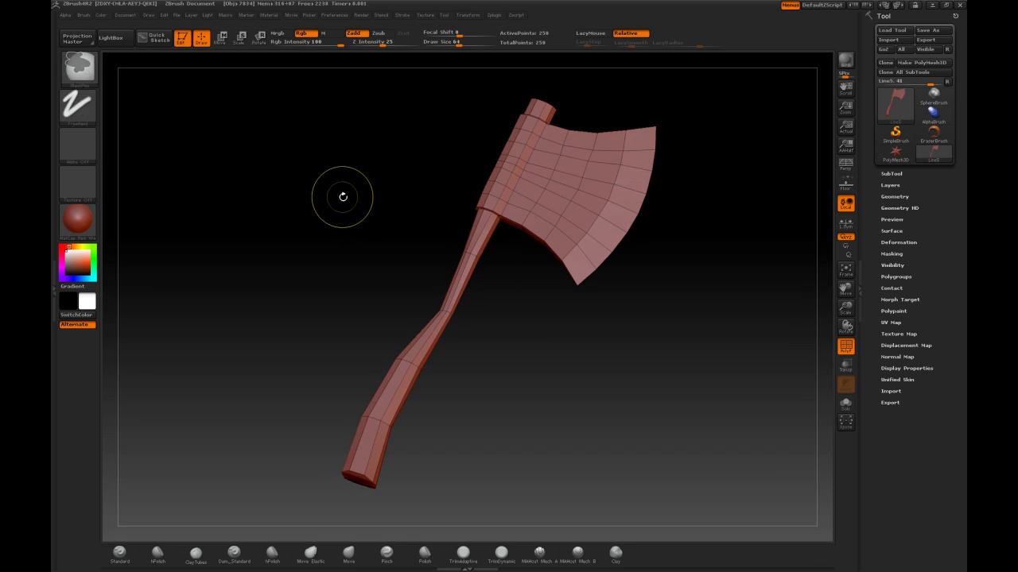
# Step: Turn off Zadd so the Standard brush applies only colour, and paint the middle of the axe blade green
pyautogui.click(353, 33)
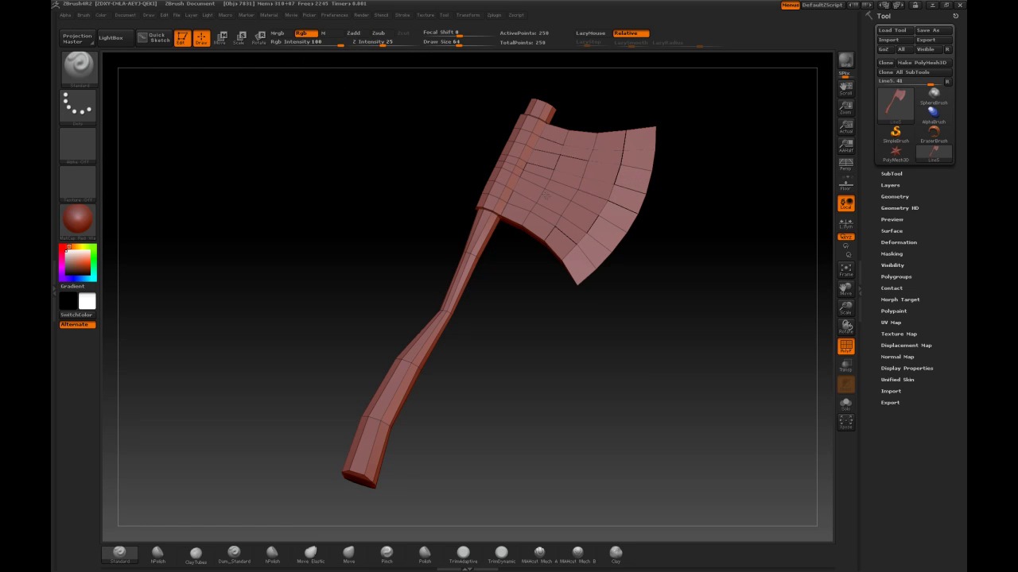
pyautogui.moveTo(84, 266); pyautogui.dragTo(72, 263)
pyautogui.click(60, 250)
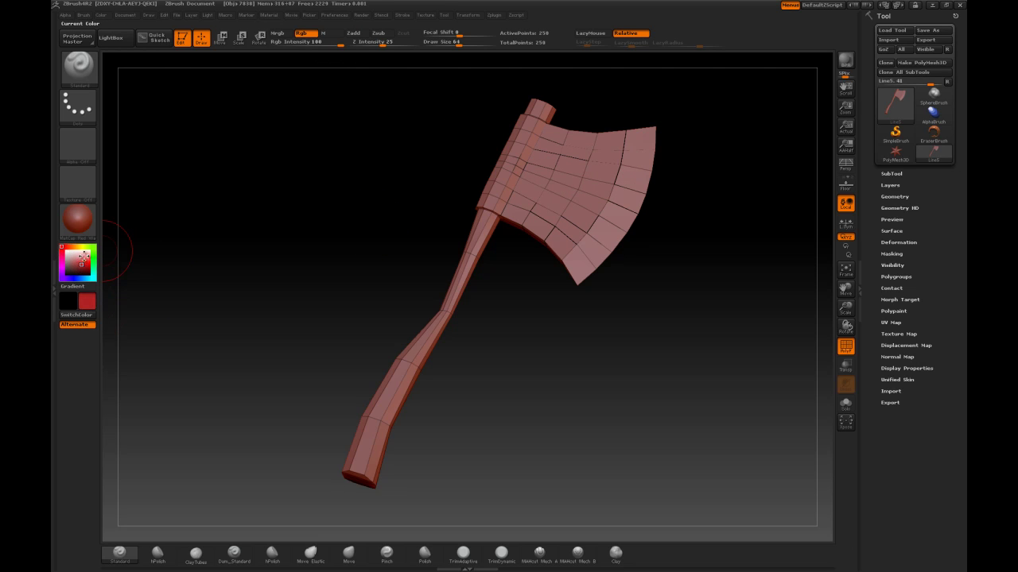
pyautogui.click(93, 247)
pyautogui.moveTo(592, 179)
pyautogui.mouseDown()
pyautogui.moveTo(572, 159)
pyautogui.moveTo(533, 208)
pyautogui.moveTo(620, 213)
pyautogui.moveTo(612, 161)
pyautogui.moveTo(529, 128)
pyautogui.moveTo(580, 205)
pyautogui.mouseUp()
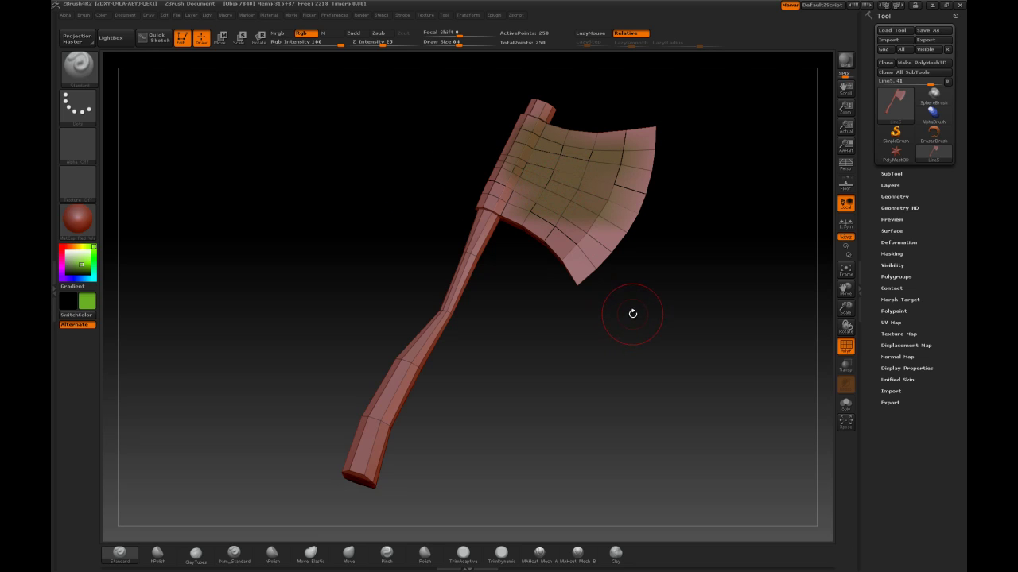
# Step: Reduce the draw size to 17 and extend the green paint towards the blade's lower and upper edges
pyautogui.press('s')
pyautogui.moveTo(629, 309); pyautogui.dragTo(613, 308)
pyautogui.moveTo(595, 223)
pyautogui.mouseDown()
pyautogui.moveTo(574, 248)
pyautogui.moveTo(548, 224)
pyautogui.mouseUp()
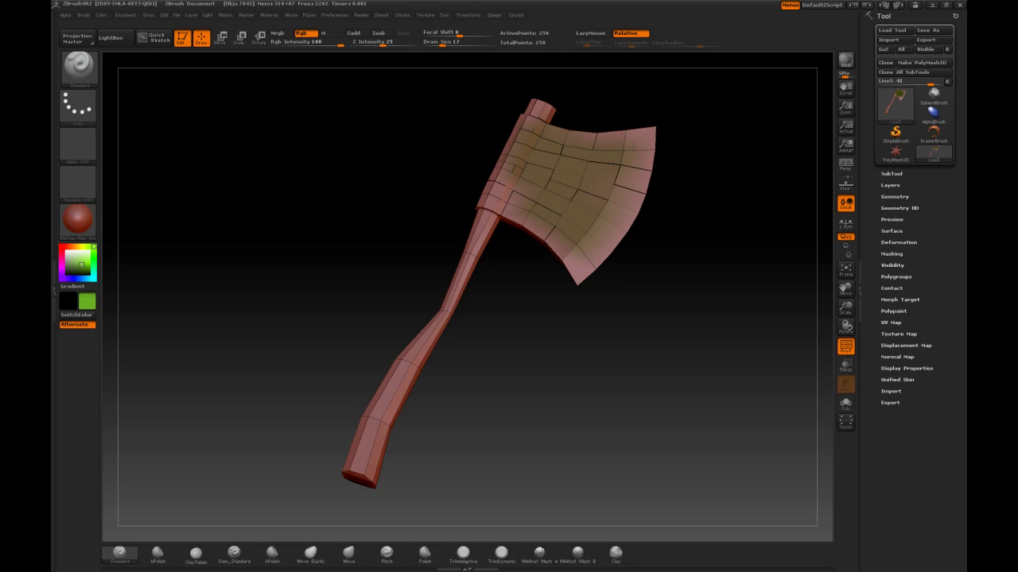
pyautogui.moveTo(602, 130); pyautogui.dragTo(596, 207)
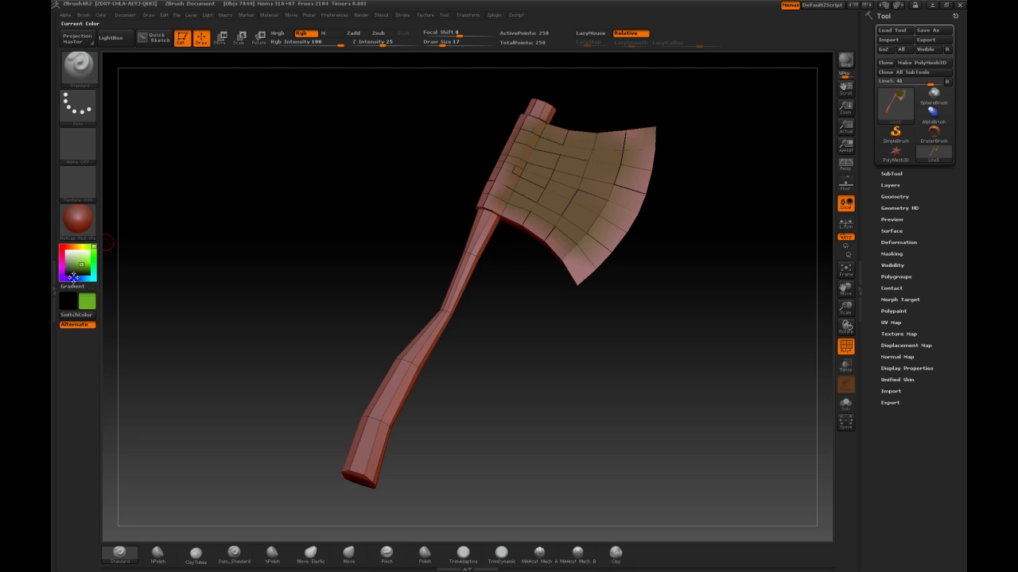
# Step: Choose blue as the paint colour and brush it over the green area of the axe blade
pyautogui.click(70, 279)
pyautogui.moveTo(615, 209)
pyautogui.mouseDown()
pyautogui.moveTo(576, 250)
pyautogui.moveTo(636, 149)
pyautogui.moveTo(560, 184)
pyautogui.moveTo(522, 170)
pyautogui.moveTo(560, 214)
pyautogui.mouseUp()
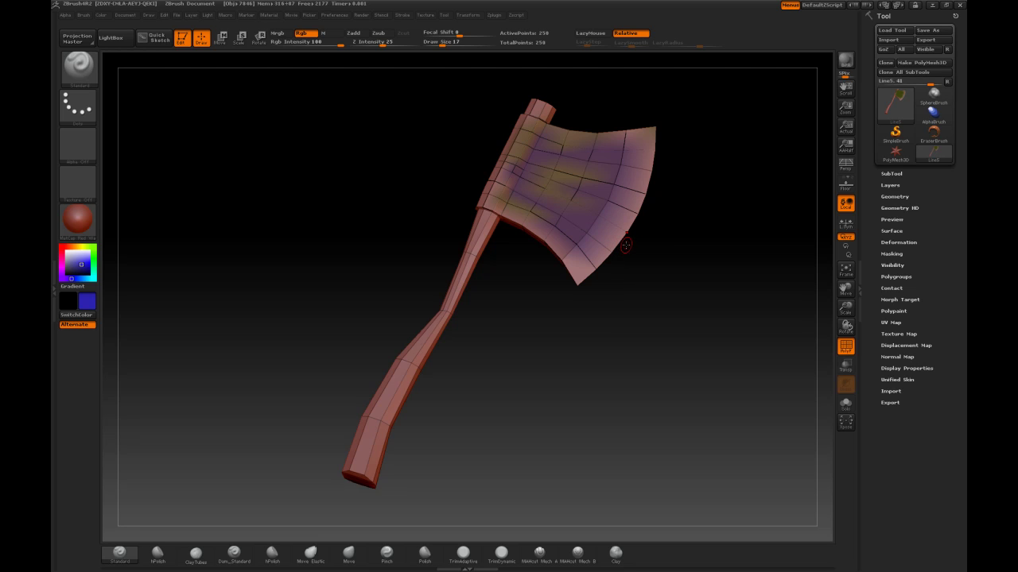
pyautogui.moveTo(637, 252); pyautogui.dragTo(696, 270)
# Step: Morph the painted axe to its flat UV layout, examine how the paint falls on the UV shells, and restore the 3D shape
pyautogui.click(889, 323)
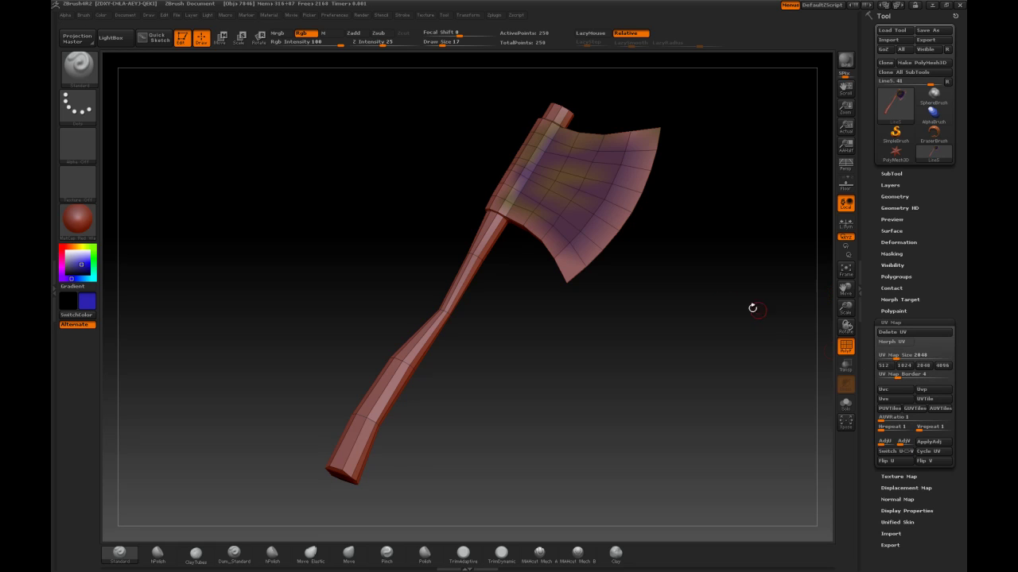
pyautogui.click(888, 343)
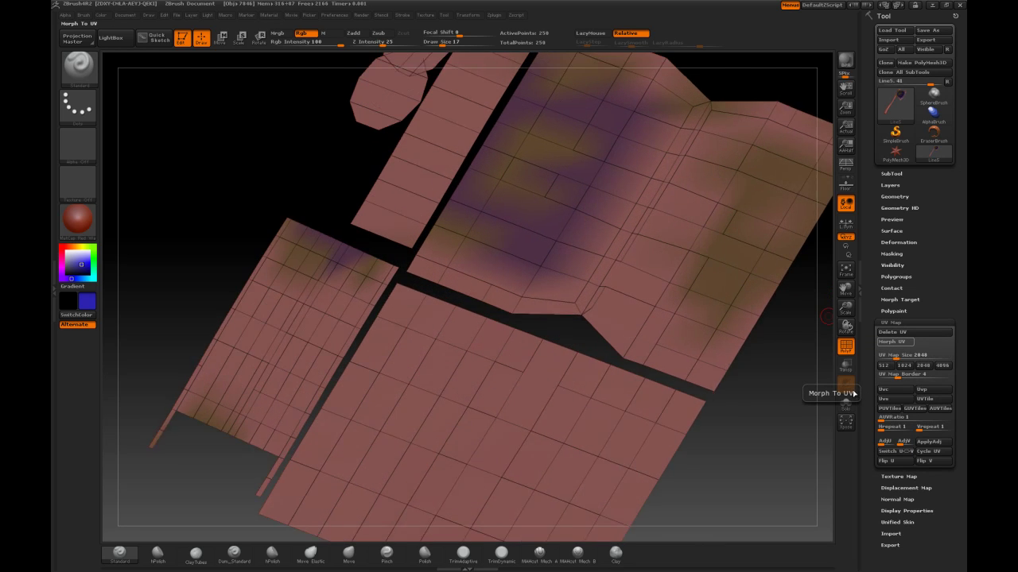
pyautogui.moveTo(764, 433); pyautogui.dragTo(776, 459)
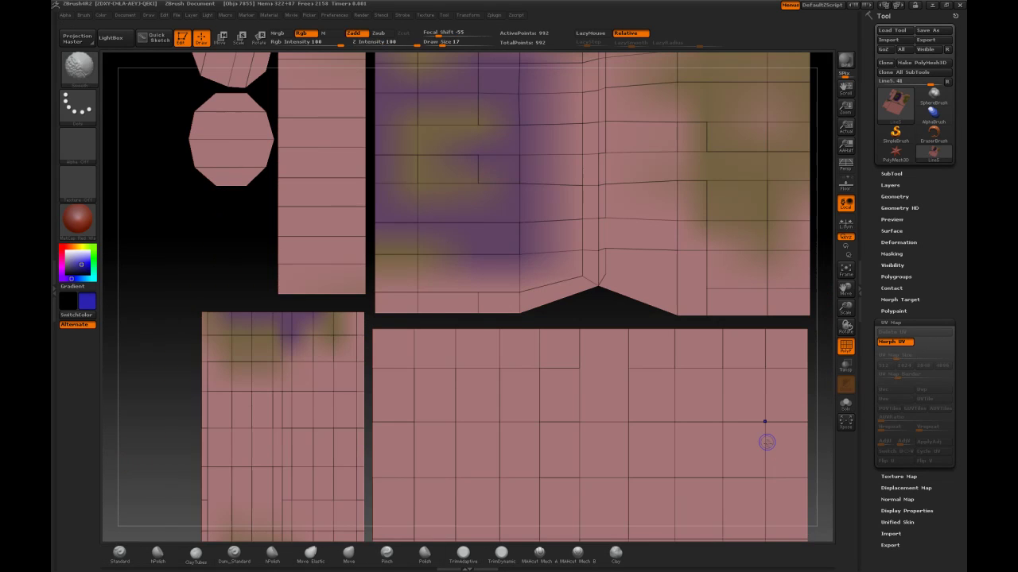
pyautogui.press('f')
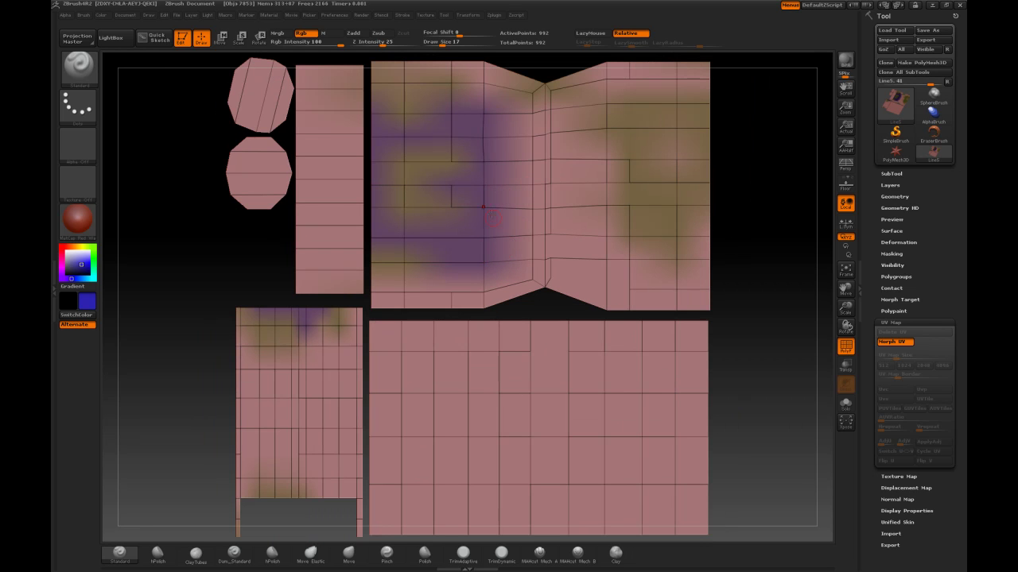
pyautogui.click(886, 344)
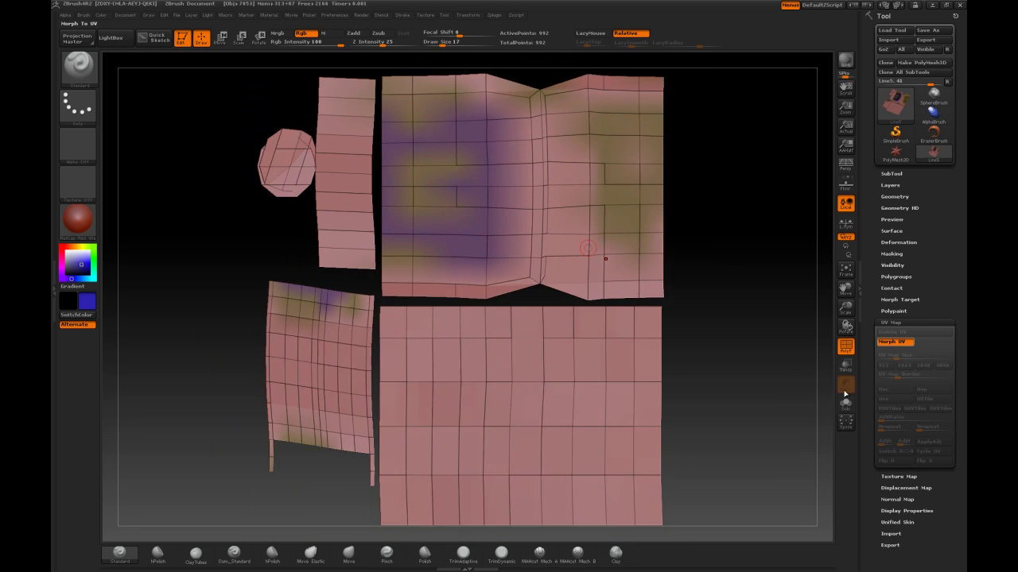
pyautogui.moveTo(631, 282); pyautogui.dragTo(666, 279)
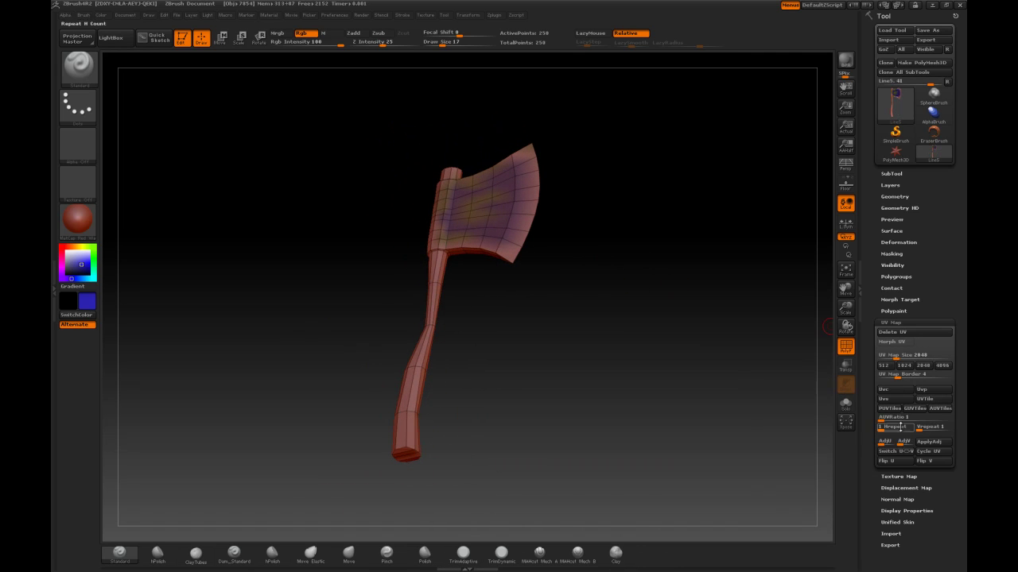
# Step: Create a new texture map for the axe, filled with the current blue colour
pyautogui.click(897, 476)
pyautogui.click(930, 465)
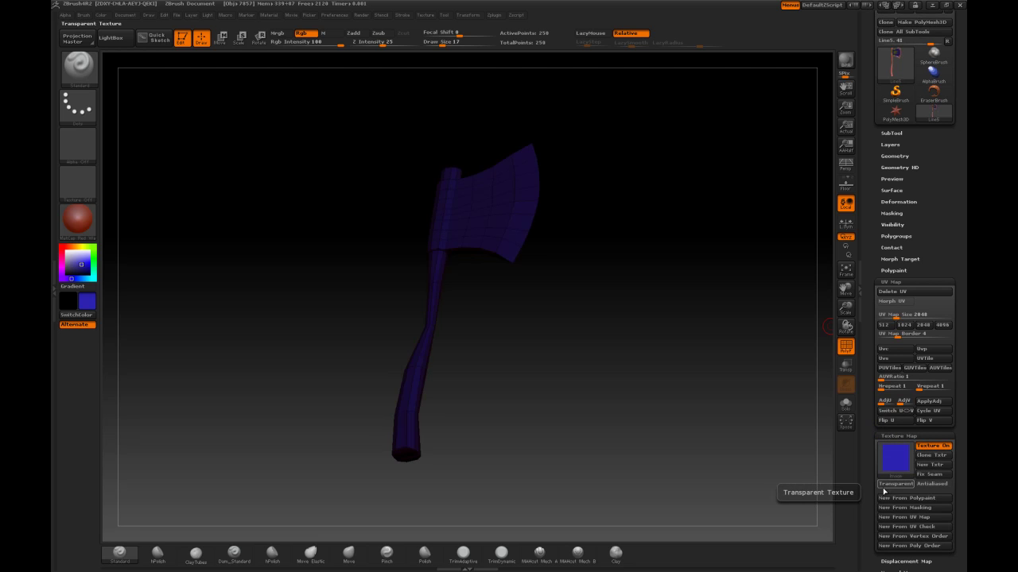
# Step: Choose white as the current colour and create a new texture map for the axe filled with it
pyautogui.moveTo(609, 318); pyautogui.dragTo(574, 358)
pyautogui.moveTo(76, 256); pyautogui.dragTo(201, 240)
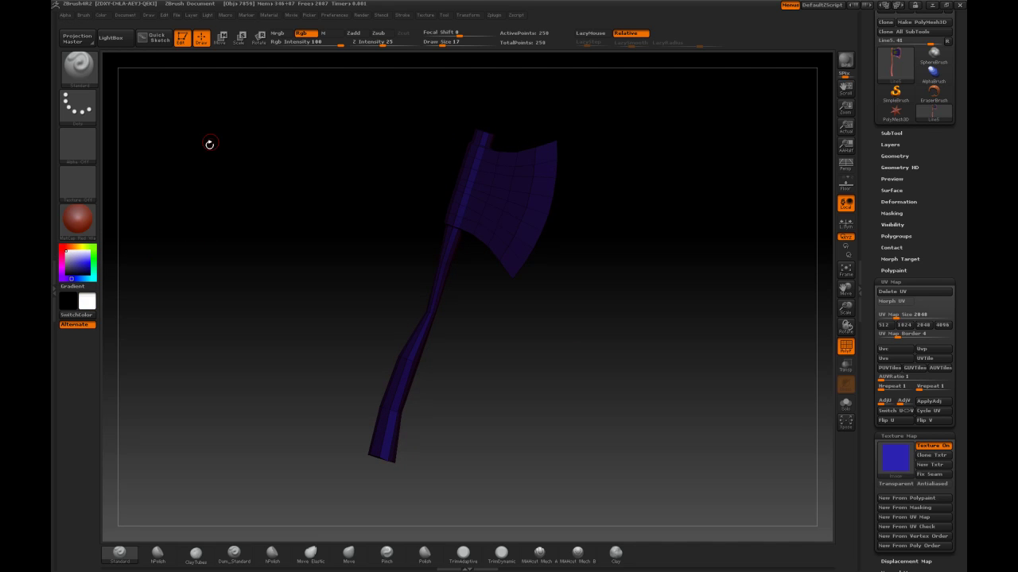
pyautogui.click(101, 15)
pyautogui.click(929, 466)
pyautogui.moveTo(669, 321)
pyautogui.mouseDown()
pyautogui.moveTo(654, 291)
pyautogui.moveTo(657, 309)
pyautogui.mouseUp()
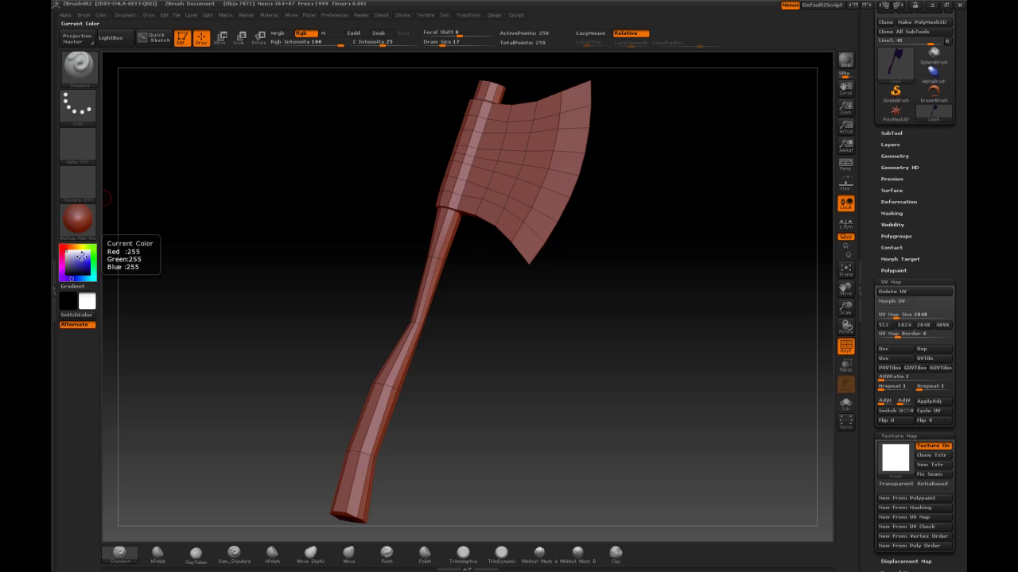
# Step: Choose bright green (140, 248, 31) as the paint colour and try to brush it directly onto the axe blade
pyautogui.click(88, 261)
pyautogui.click(93, 249)
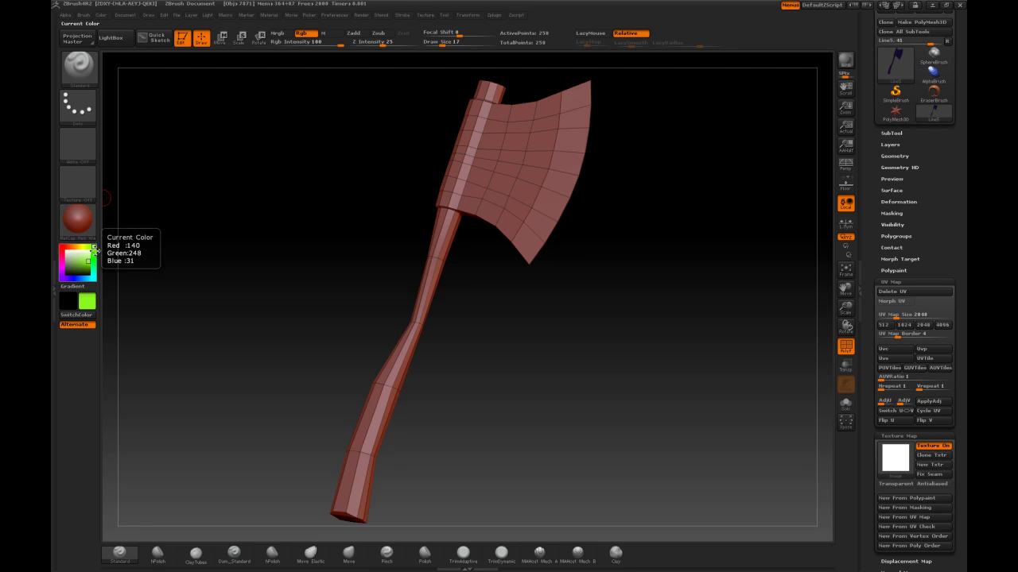
pyautogui.moveTo(354, 172); pyautogui.dragTo(399, 173)
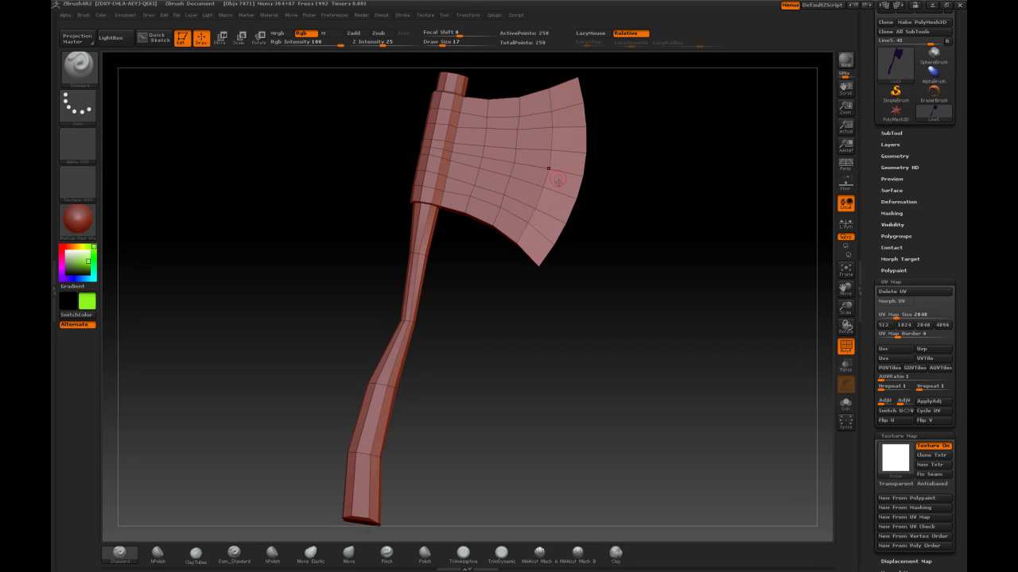
pyautogui.moveTo(554, 136)
pyautogui.mouseDown()
pyautogui.moveTo(485, 149)
pyautogui.moveTo(495, 189)
pyautogui.mouseUp()
pyautogui.moveTo(639, 276); pyautogui.dragTo(672, 380)
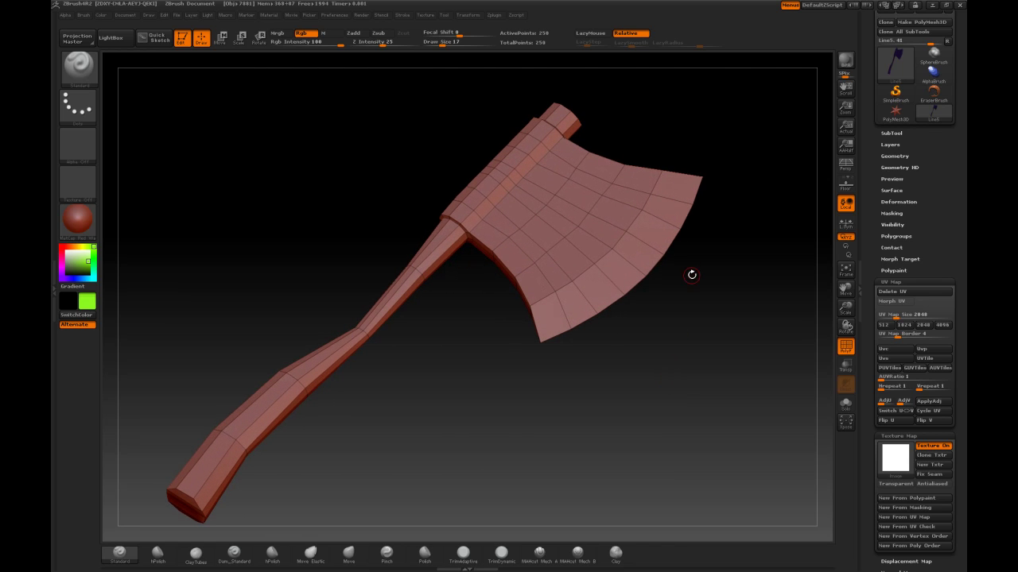
# Step: Drop the axe onto the canvas with Projection Master, with Colors and Fade enabled and Deformation disabled
pyautogui.click(77, 40)
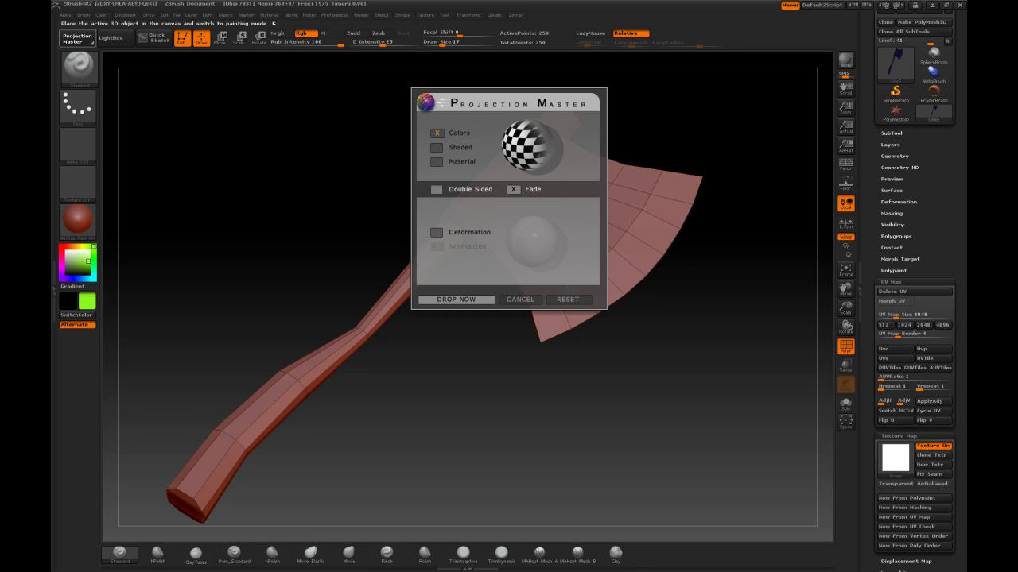
pyautogui.click(435, 232)
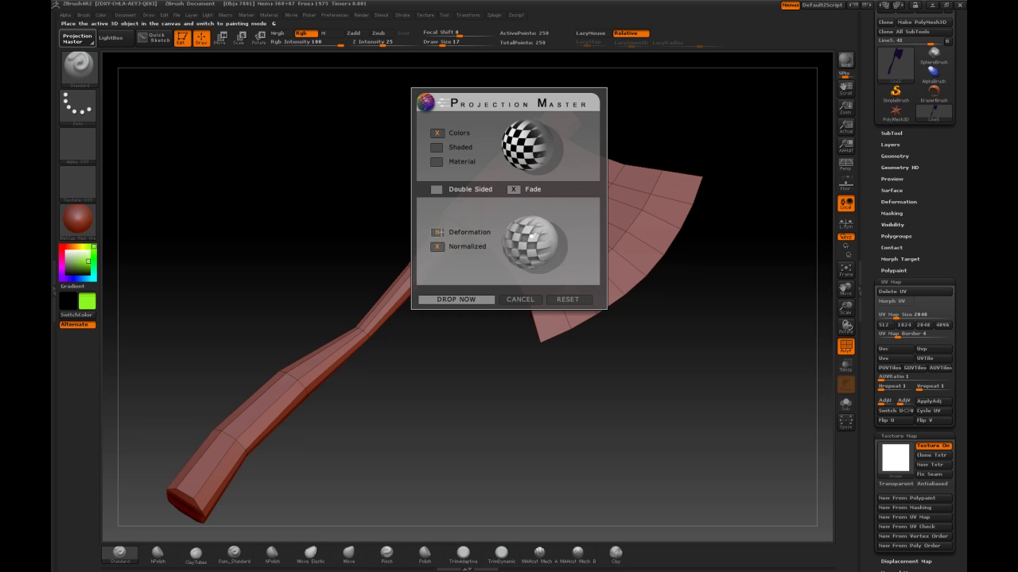
pyautogui.click(436, 232)
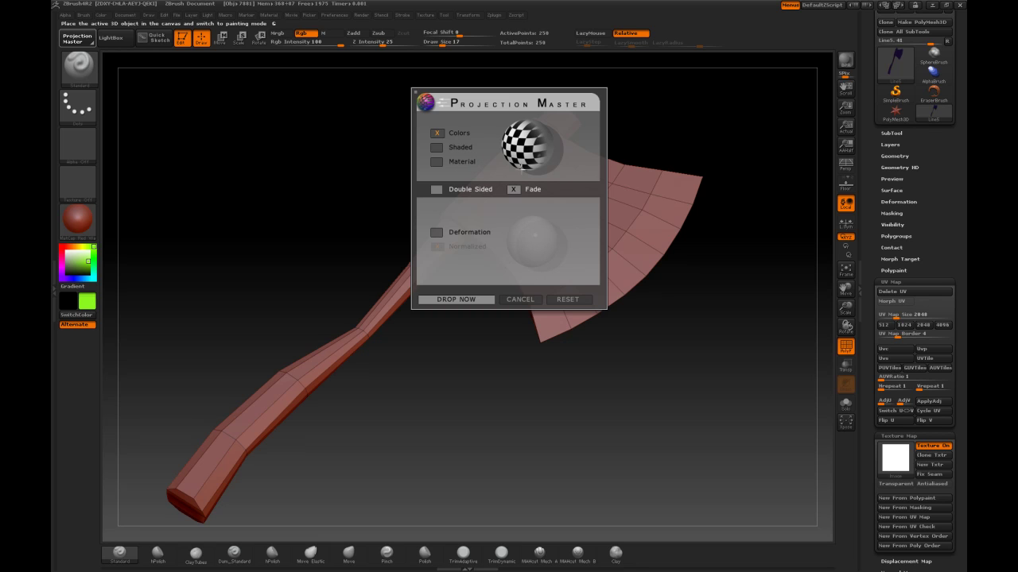
pyautogui.click(513, 190)
pyautogui.click(512, 189)
pyautogui.click(456, 299)
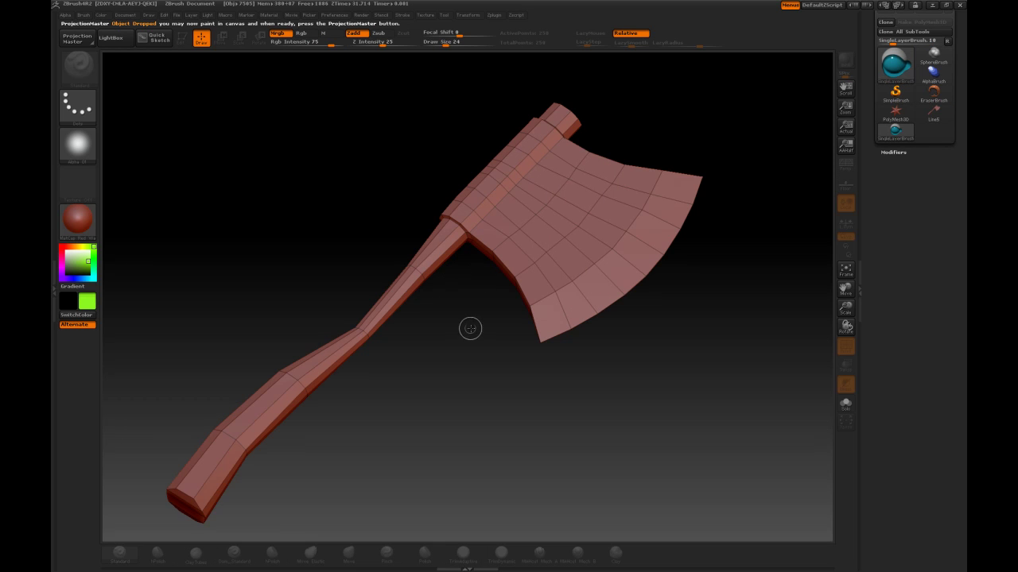
# Step: Brush a few green test strokes on the empty canvas above and below the axe handle
pyautogui.moveTo(474, 319)
pyautogui.mouseDown()
pyautogui.moveTo(462, 328)
pyautogui.moveTo(536, 421)
pyautogui.moveTo(568, 415)
pyautogui.mouseUp()
pyautogui.moveTo(383, 165)
pyautogui.mouseDown()
pyautogui.moveTo(373, 161)
pyautogui.moveTo(370, 200)
pyautogui.moveTo(307, 242)
pyautogui.mouseUp()
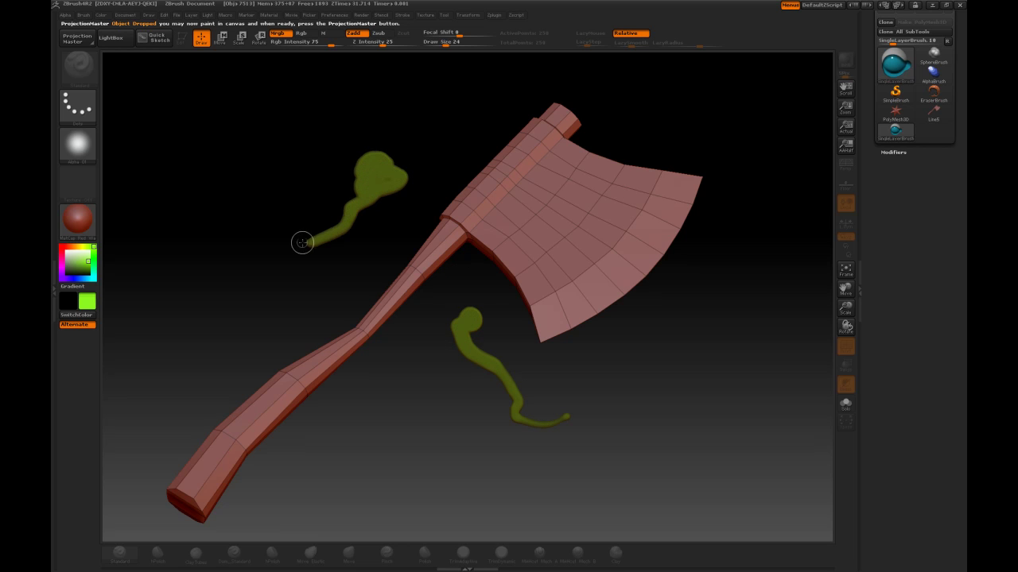
pyautogui.moveTo(307, 201); pyautogui.dragTo(272, 151)
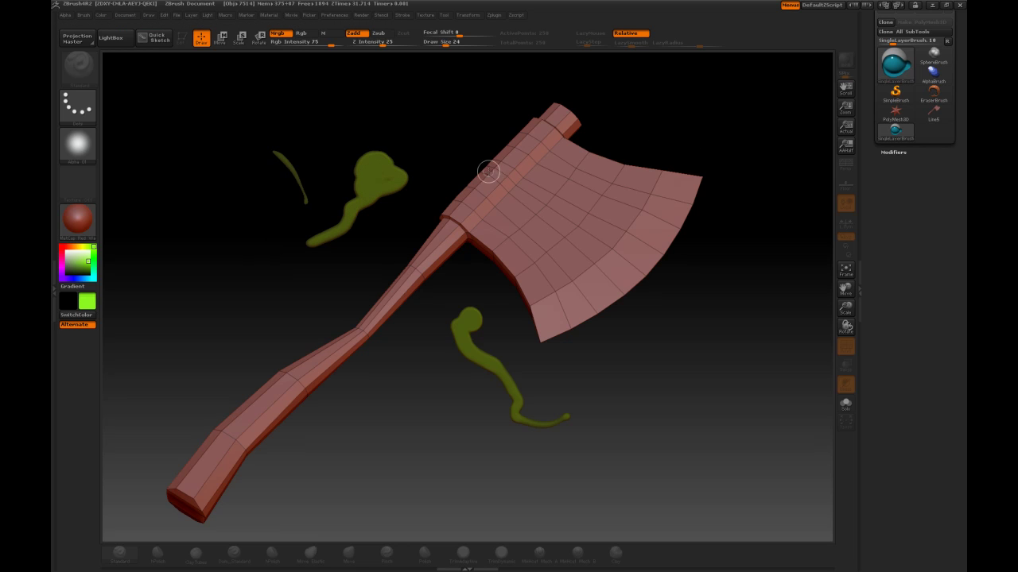
# Step: Turn off Zadd, switch the brush to Rgb only, and brush green strokes over the middle of the blade
pyautogui.click(353, 35)
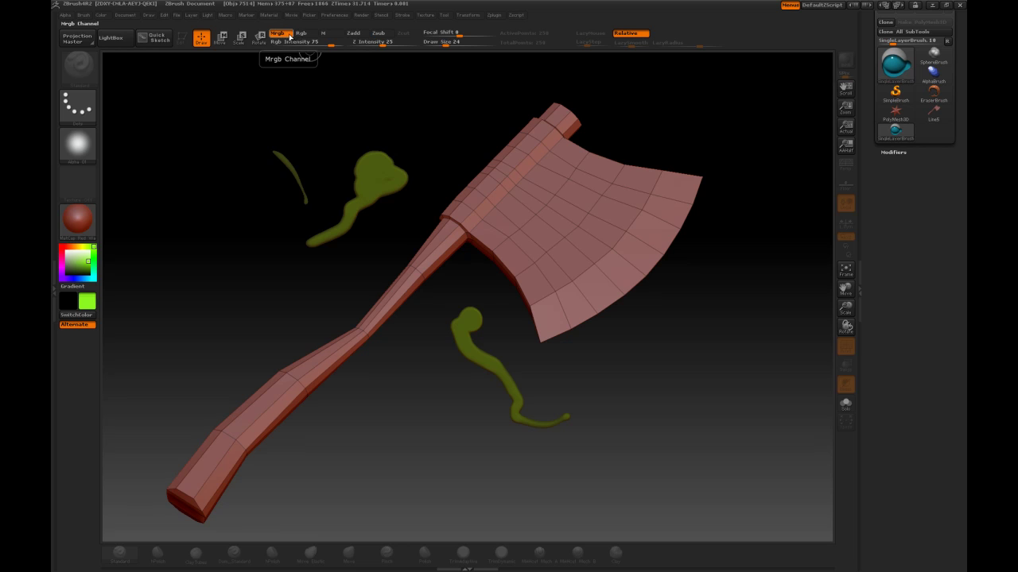
pyautogui.click(300, 33)
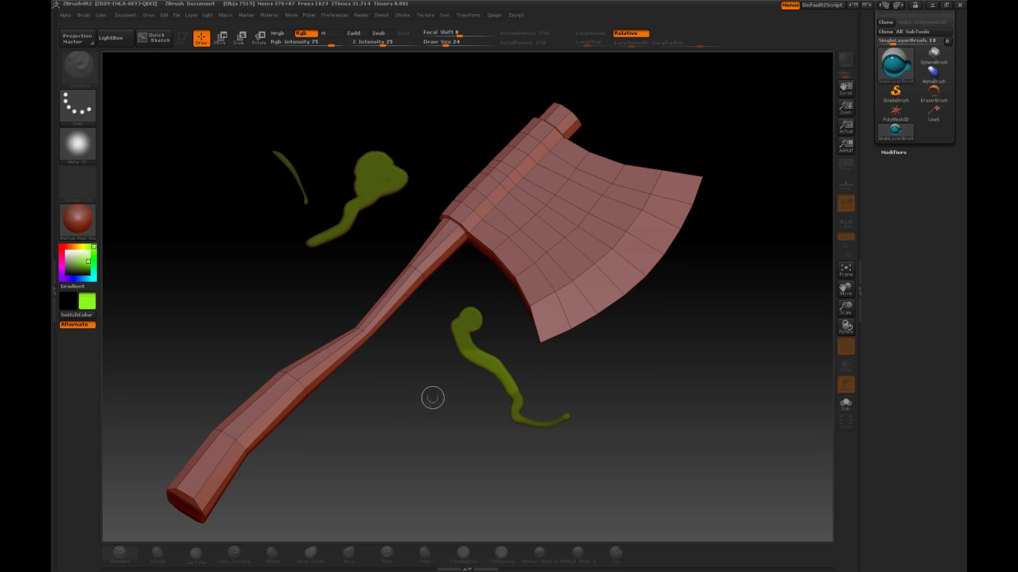
pyautogui.moveTo(595, 195); pyautogui.dragTo(564, 270)
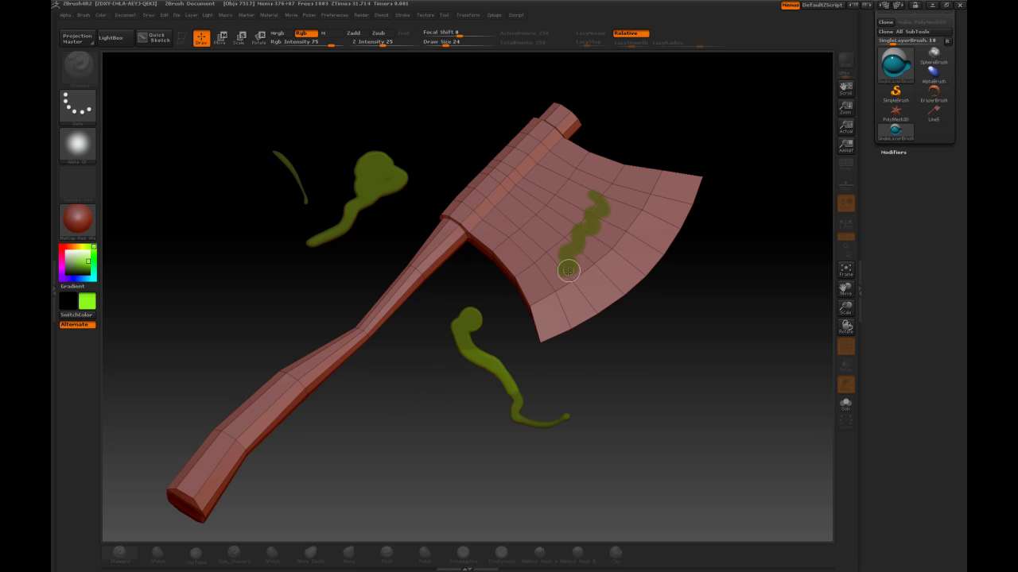
pyautogui.moveTo(629, 202); pyautogui.dragTo(569, 280)
pyautogui.moveTo(621, 248)
pyautogui.mouseDown()
pyautogui.moveTo(592, 270)
pyautogui.moveTo(541, 268)
pyautogui.moveTo(526, 238)
pyautogui.moveTo(561, 196)
pyautogui.mouseUp()
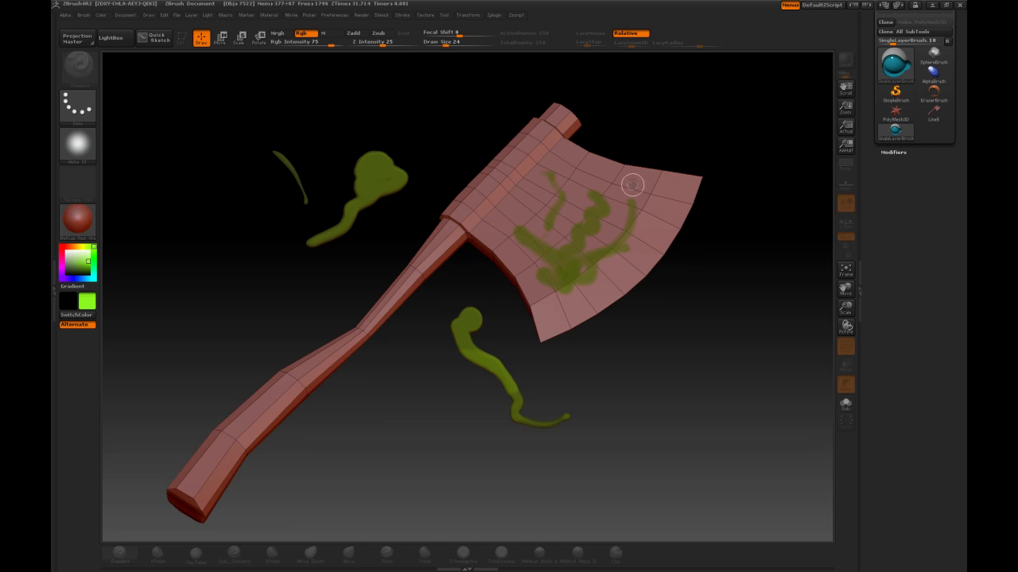
pyautogui.moveTo(581, 175)
pyautogui.mouseDown()
pyautogui.moveTo(572, 199)
pyautogui.moveTo(610, 176)
pyautogui.mouseUp()
# Step: Set the draw size to 12, choose blue, and brush thin squiggles over the green paint on the blade
pyautogui.write('s')
pyautogui.write('12')
pyautogui.press('Return')
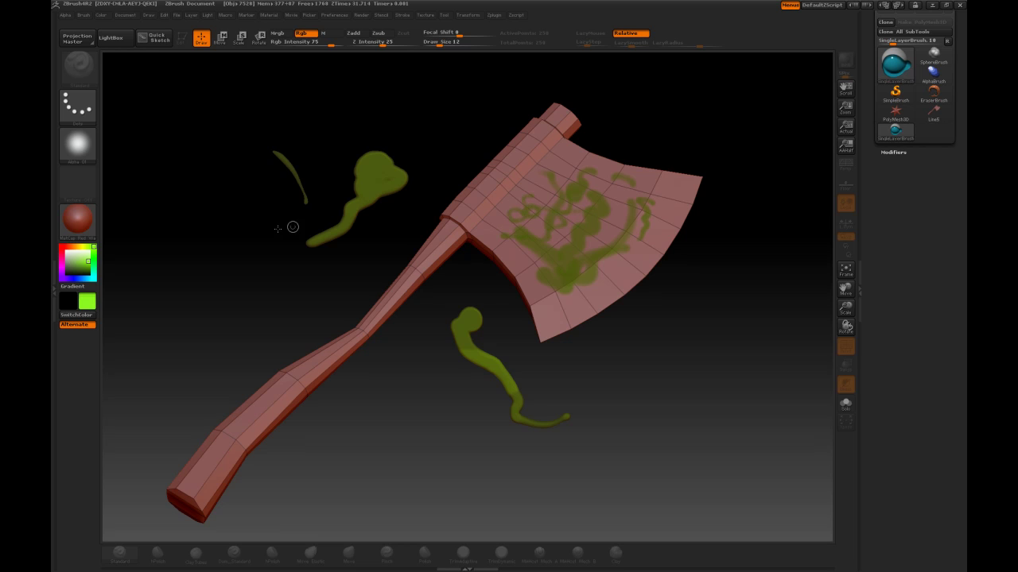
pyautogui.click(73, 279)
pyautogui.moveTo(620, 232)
pyautogui.mouseDown()
pyautogui.moveTo(541, 239)
pyautogui.moveTo(573, 174)
pyautogui.moveTo(529, 215)
pyautogui.moveTo(574, 200)
pyautogui.moveTo(541, 205)
pyautogui.mouseUp()
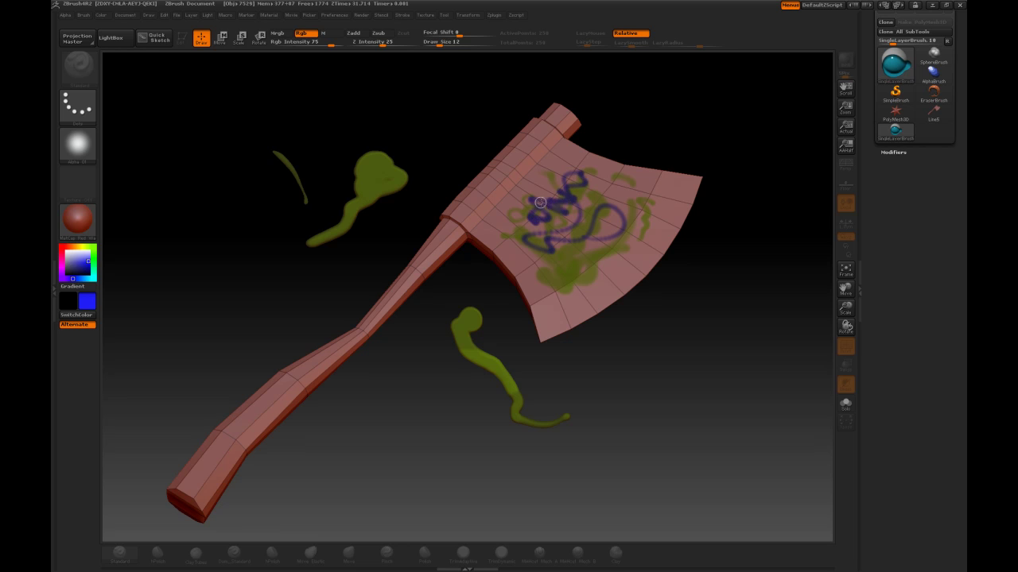
# Step: Enlarge the brush and spread broader blue strokes over the middle of the blade
pyautogui.press(']')
pyautogui.press(']')
pyautogui.press(']')
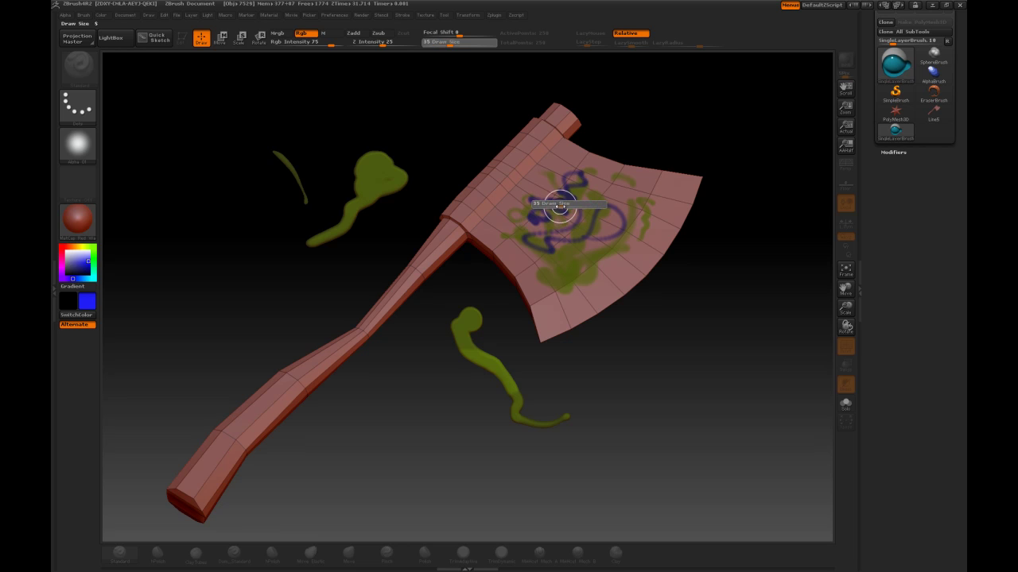
pyautogui.moveTo(584, 187)
pyautogui.mouseDown()
pyautogui.moveTo(606, 195)
pyautogui.moveTo(534, 267)
pyautogui.moveTo(548, 179)
pyautogui.moveTo(561, 190)
pyautogui.moveTo(528, 203)
pyautogui.mouseUp()
# Step: Choose pale blue (204, 229, 229), raise the Rgb intensity to 100, and paint along the blade's cutting edge
pyautogui.click(65, 250)
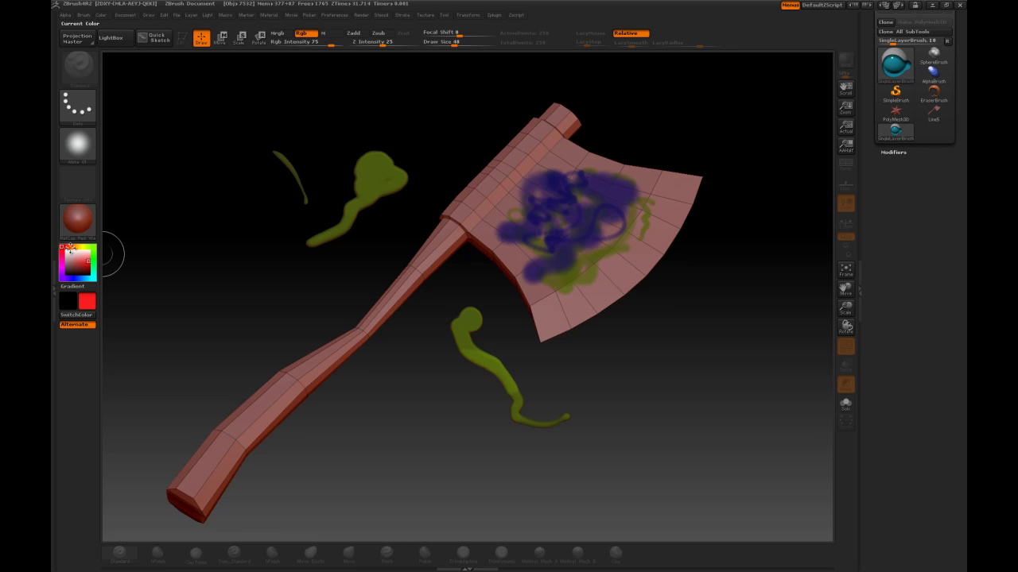
pyautogui.click(93, 279)
pyautogui.click(73, 253)
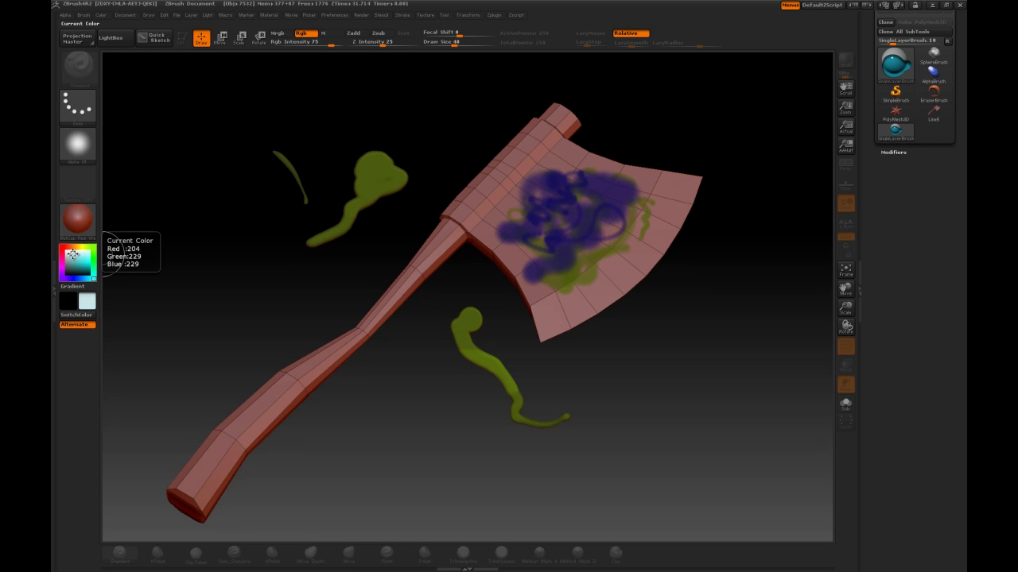
pyautogui.moveTo(675, 182); pyautogui.dragTo(668, 205)
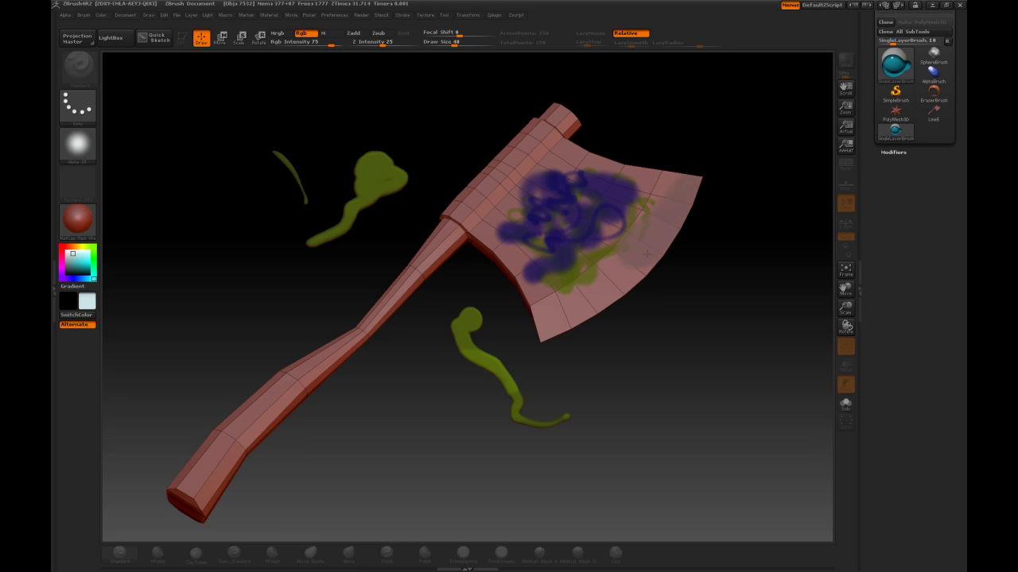
pyautogui.moveTo(325, 45); pyautogui.dragTo(354, 53)
pyautogui.moveTo(693, 175)
pyautogui.mouseDown()
pyautogui.moveTo(645, 253)
pyautogui.moveTo(544, 323)
pyautogui.mouseUp()
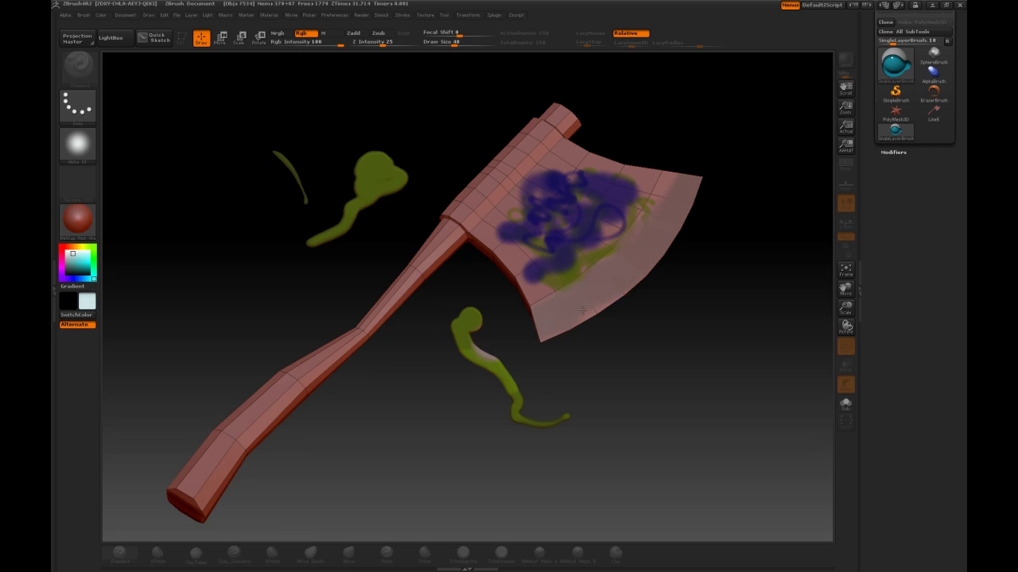
# Step: Choose red and paint over the blade between the handle and the pale cutting edge
pyautogui.click(61, 250)
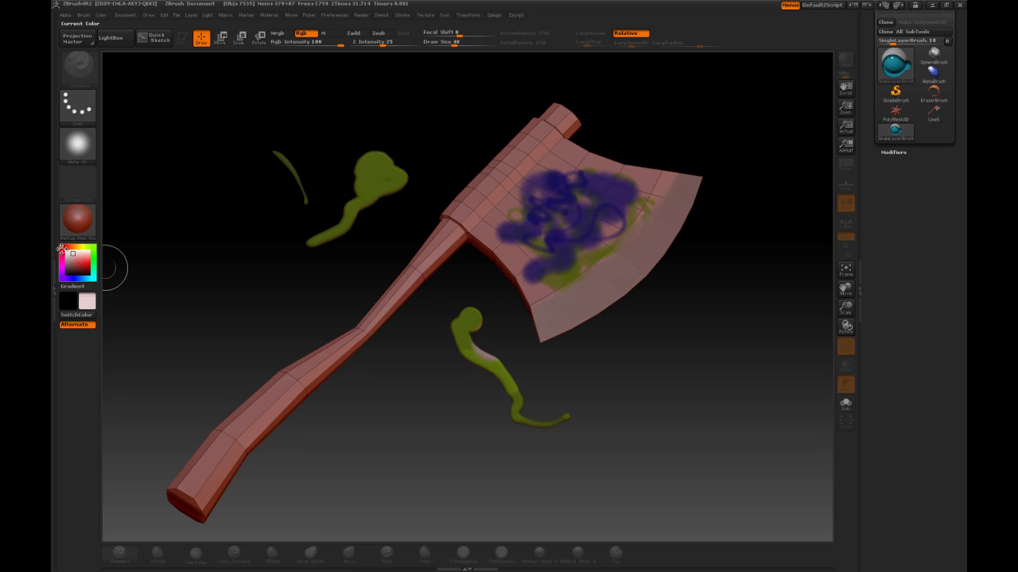
pyautogui.click(83, 264)
pyautogui.moveTo(671, 177)
pyautogui.mouseDown()
pyautogui.moveTo(630, 231)
pyautogui.moveTo(597, 221)
pyautogui.moveTo(595, 263)
pyautogui.moveTo(554, 281)
pyautogui.moveTo(566, 230)
pyautogui.moveTo(534, 253)
pyautogui.moveTo(485, 238)
pyautogui.moveTo(601, 184)
pyautogui.moveTo(640, 178)
pyautogui.moveTo(580, 159)
pyautogui.moveTo(469, 234)
pyautogui.mouseUp()
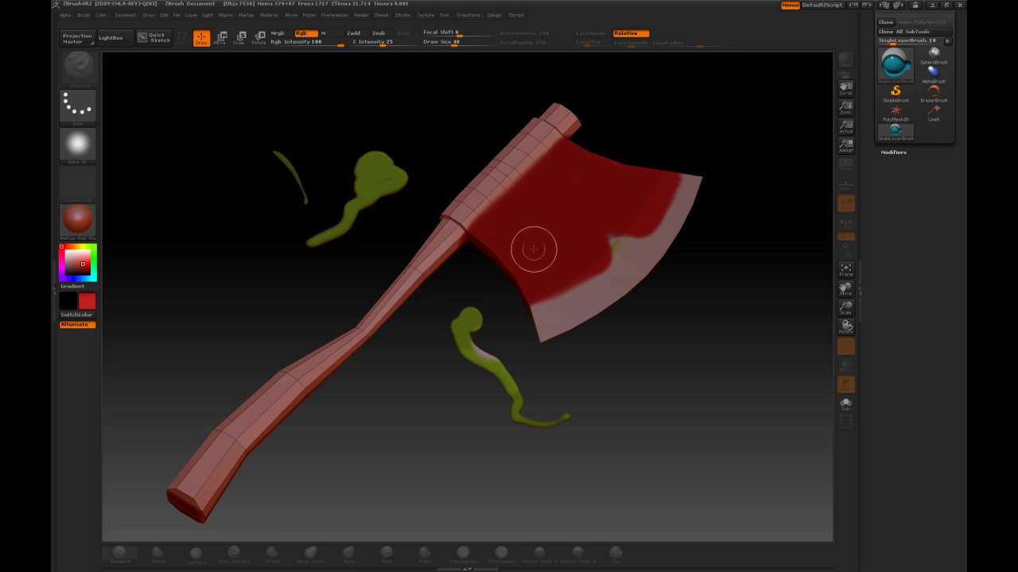
# Step: Pick the painted axe back up with Projection Master to project its colours onto the texture
pyautogui.click(77, 38)
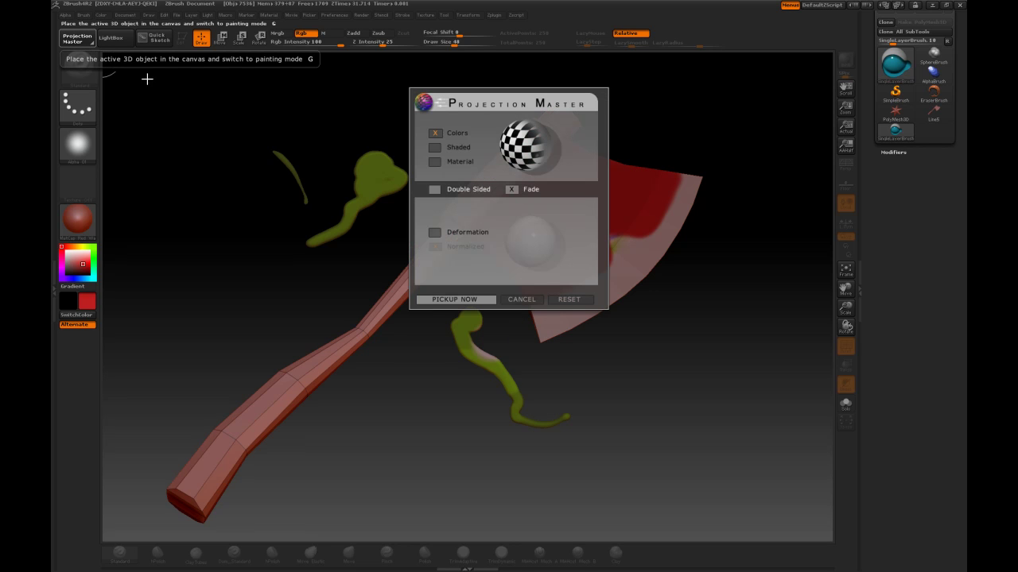
pyautogui.click(453, 299)
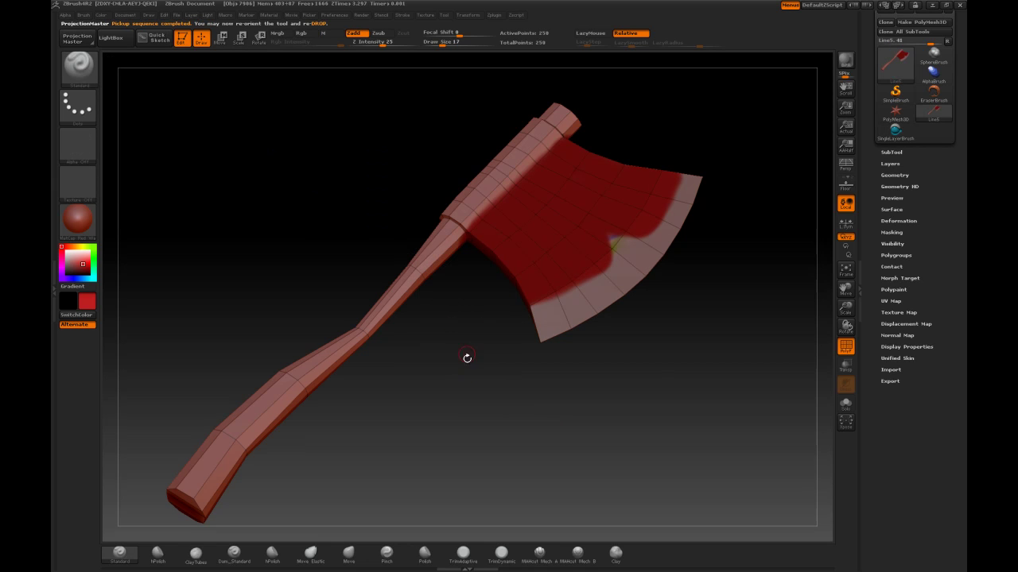
pyautogui.moveTo(478, 344); pyautogui.dragTo(487, 371)
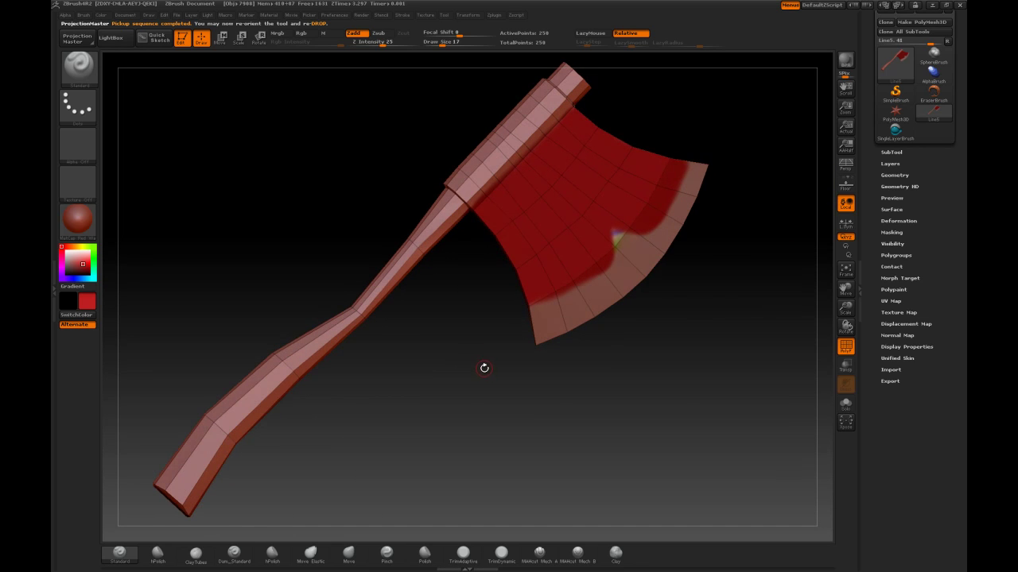
# Step: Hide the polygon wireframe on the axe and angle the model so the painted blade side faces the view
pyautogui.hotkey('shift', 'f')
pyautogui.moveTo(468, 355); pyautogui.dragTo(456, 324)
pyautogui.hotkey('shift', 'f')
pyautogui.hotkey('shift', 'f')
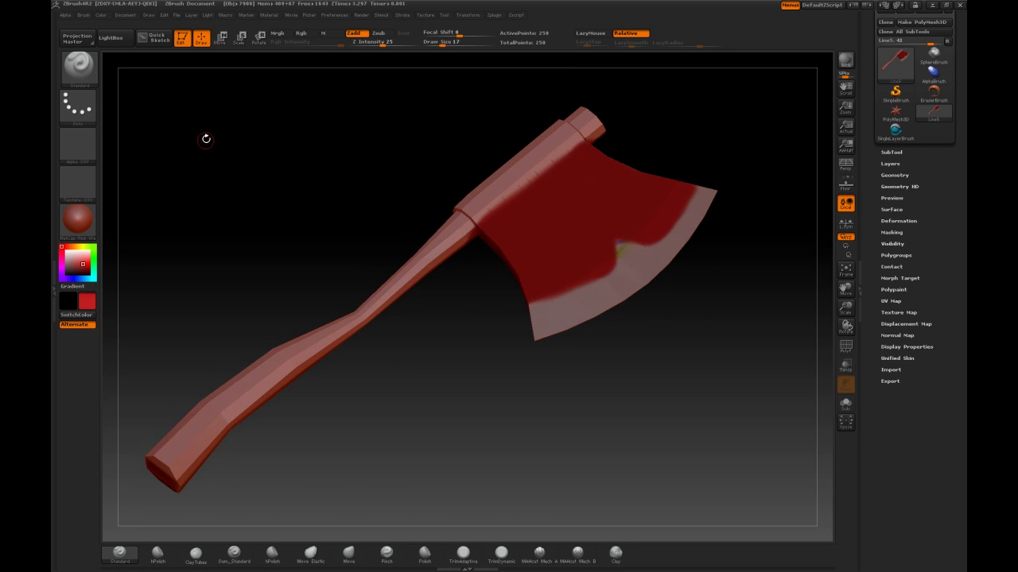
pyautogui.moveTo(500, 370); pyautogui.dragTo(477, 256)
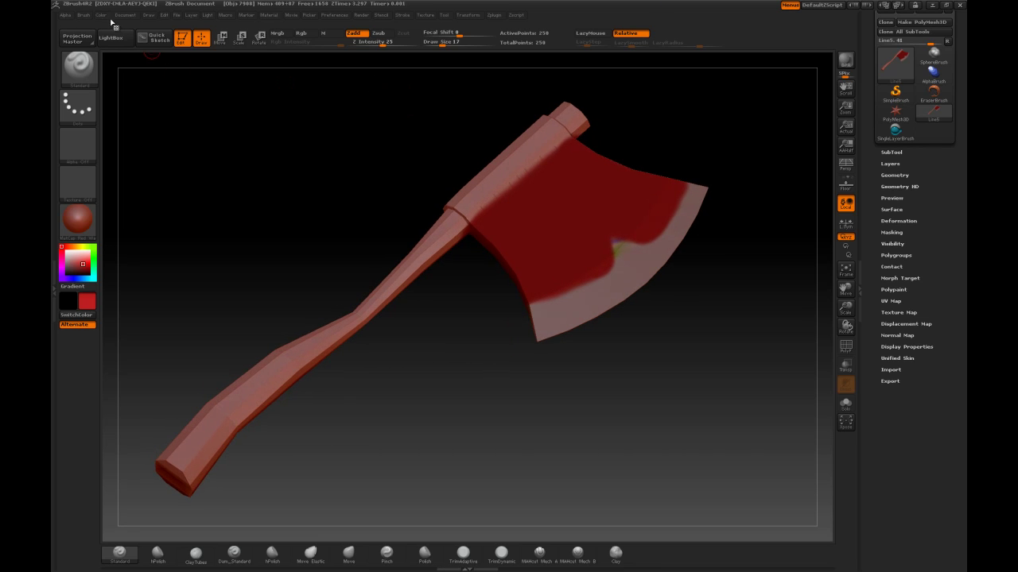
# Step: Send the current axe view to Photoshop with ZAppLink, keeping Fade enabled
pyautogui.click(125, 15)
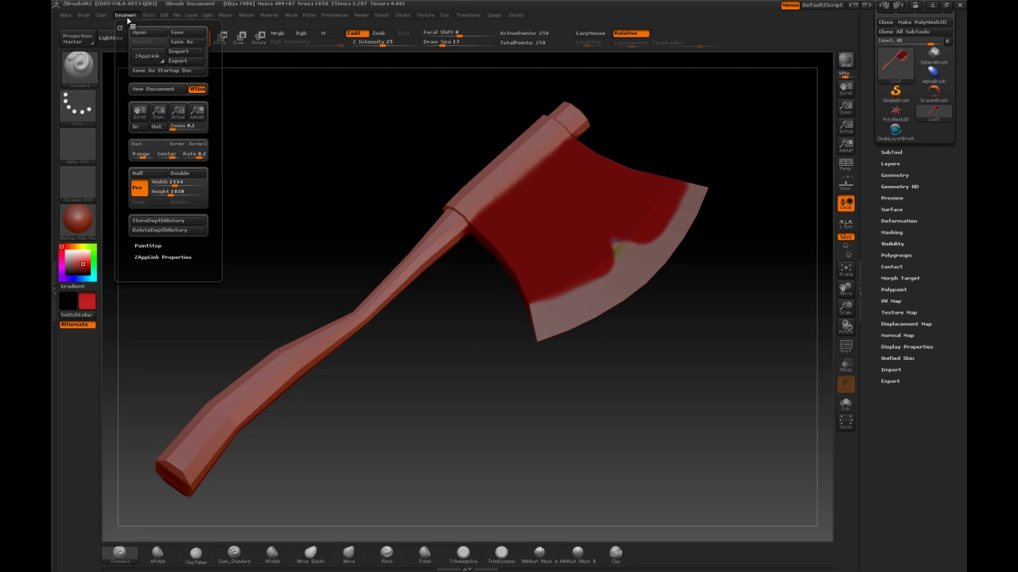
pyautogui.click(147, 57)
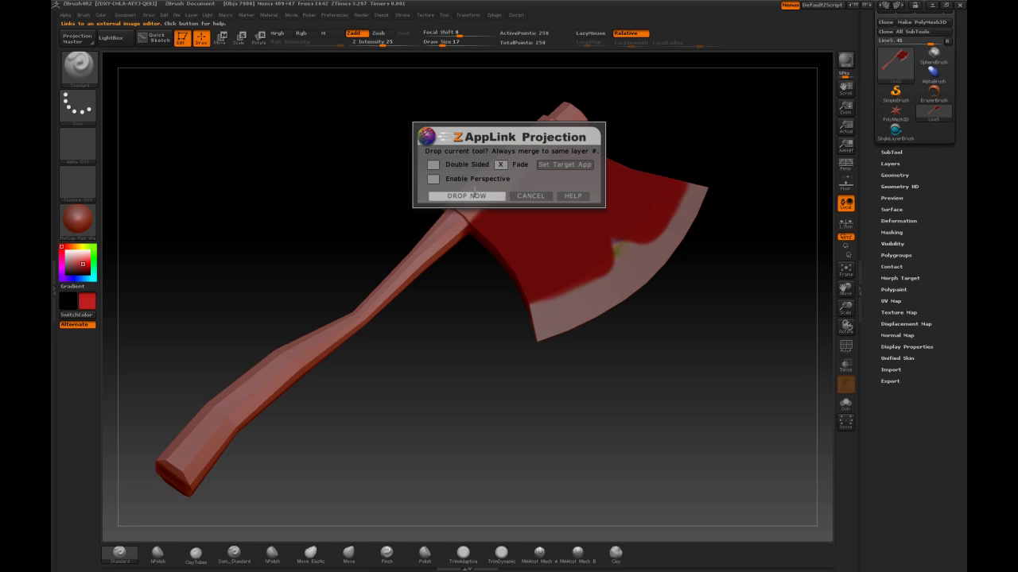
pyautogui.click(473, 195)
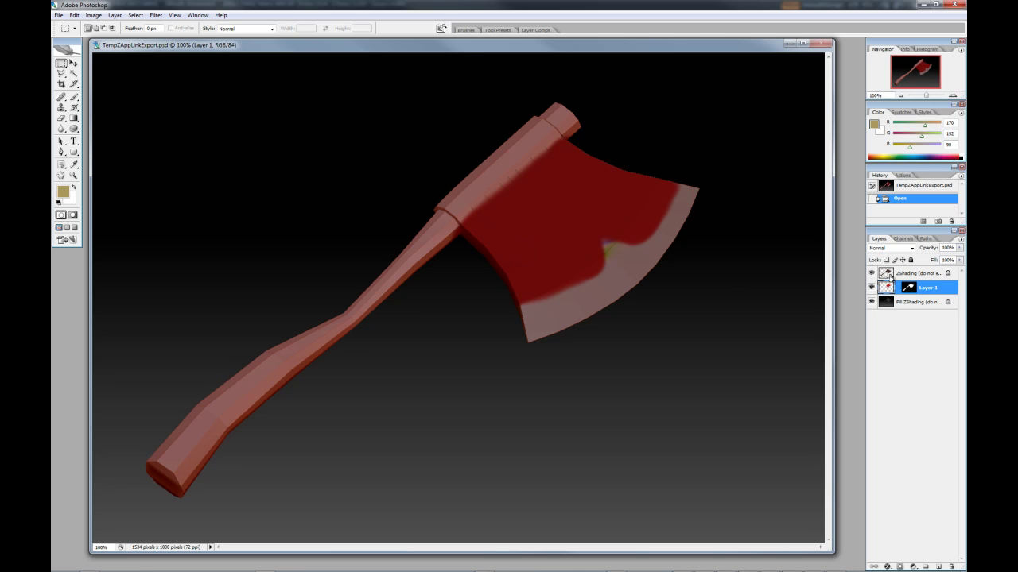
# Step: Compare the axe with the ZShading layer hidden and shown, and select Layer 1
pyautogui.click(914, 274)
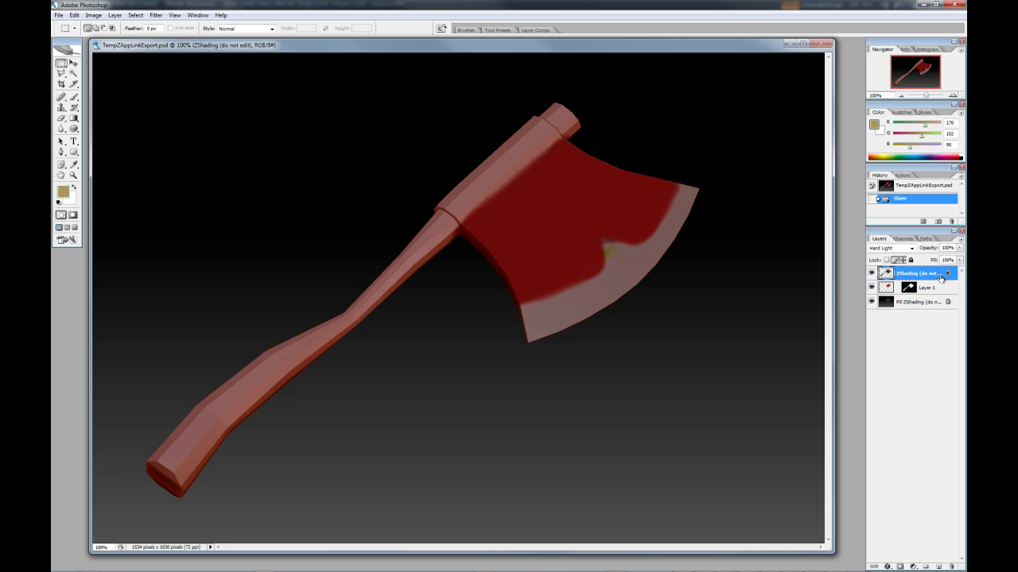
pyautogui.click(871, 273)
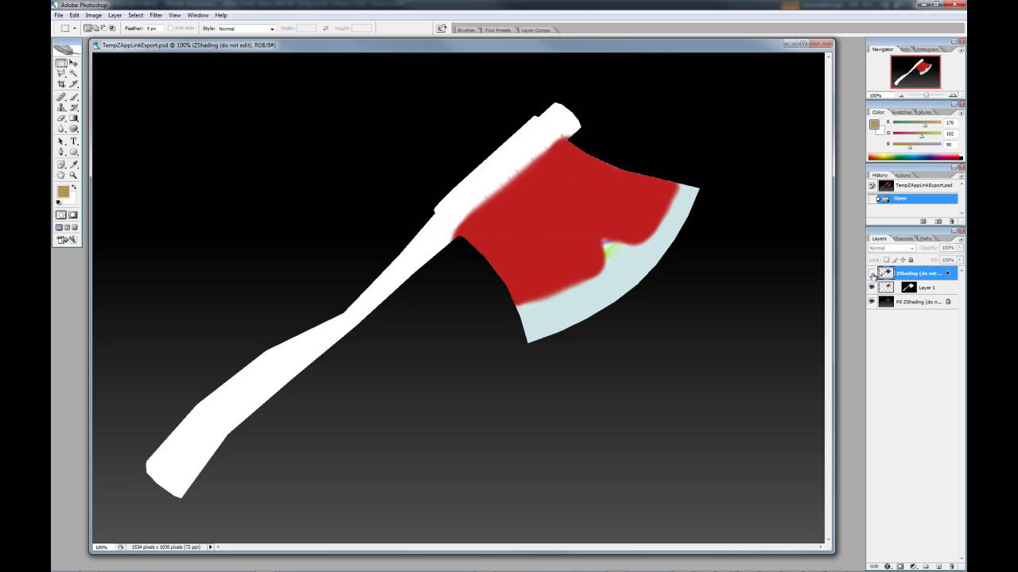
pyautogui.click(871, 274)
pyautogui.click(872, 273)
pyautogui.click(871, 273)
pyautogui.click(922, 288)
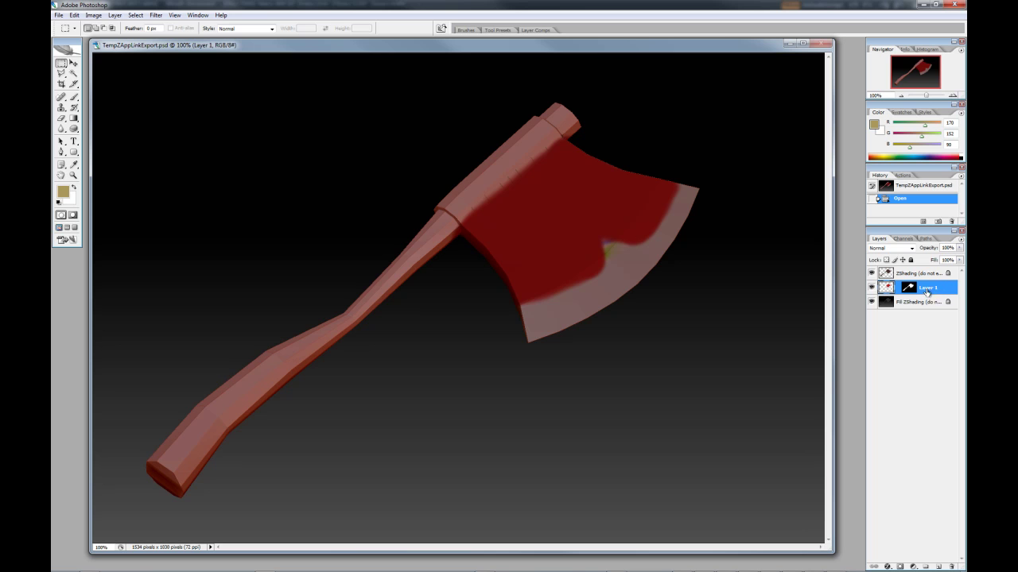
# Step: Compare the axe with the ZShading and Fill ZShading layers hidden and shown
pyautogui.click(871, 273)
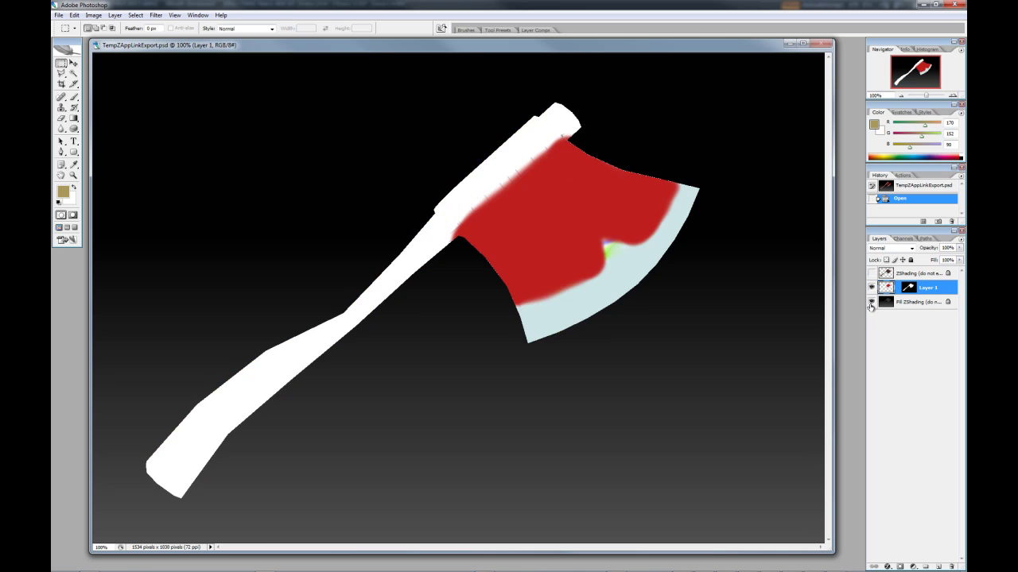
pyautogui.click(871, 302)
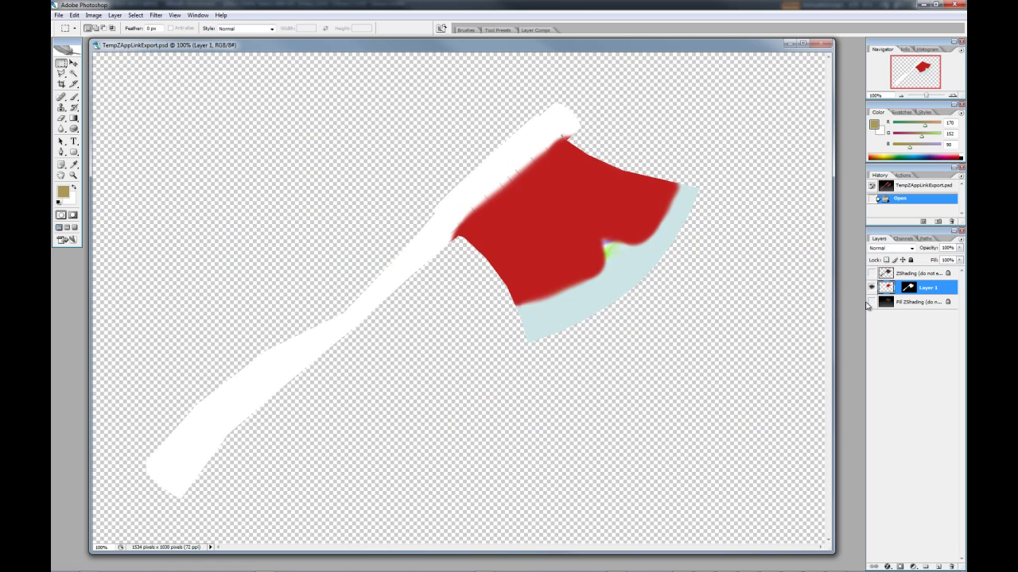
pyautogui.click(871, 302)
pyautogui.click(871, 273)
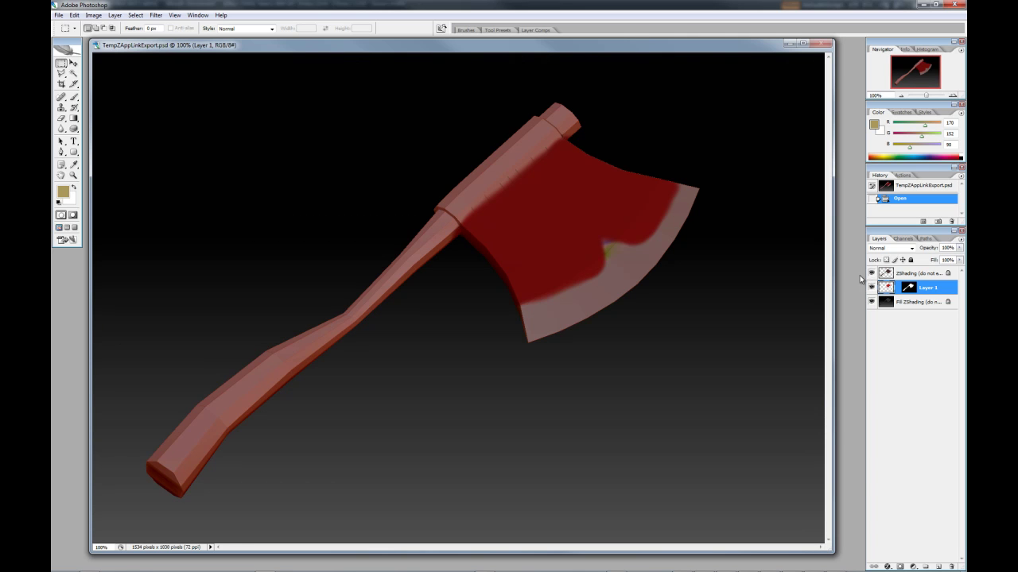
# Step: With ZShading hidden, fill a rectangular area over the blade on a new layer with a diagonal blue metallic gradient and clip it to Layer 1
pyautogui.click(871, 273)
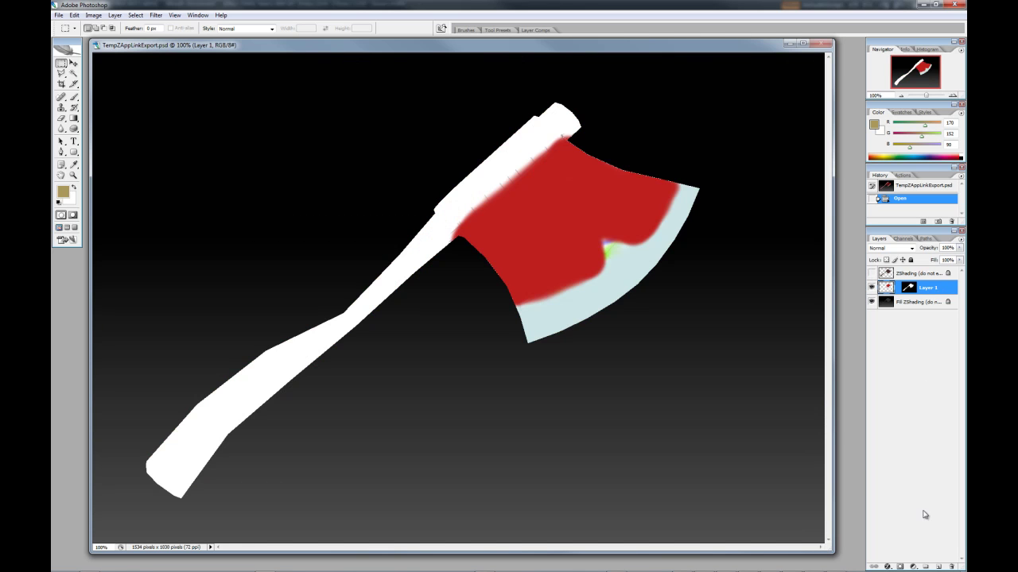
pyautogui.click(936, 566)
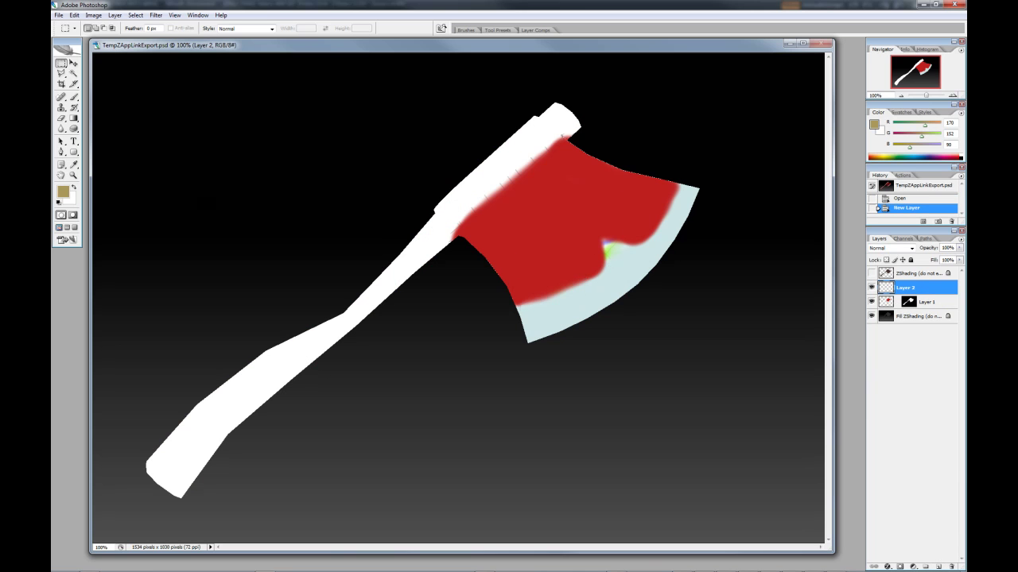
pyautogui.moveTo(728, 169); pyautogui.dragTo(467, 379)
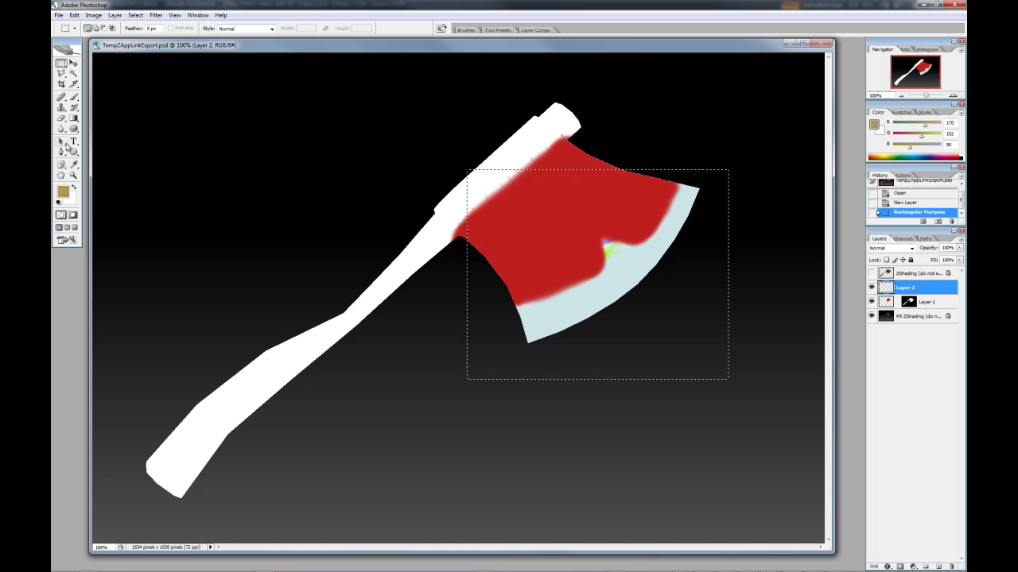
pyautogui.click(73, 118)
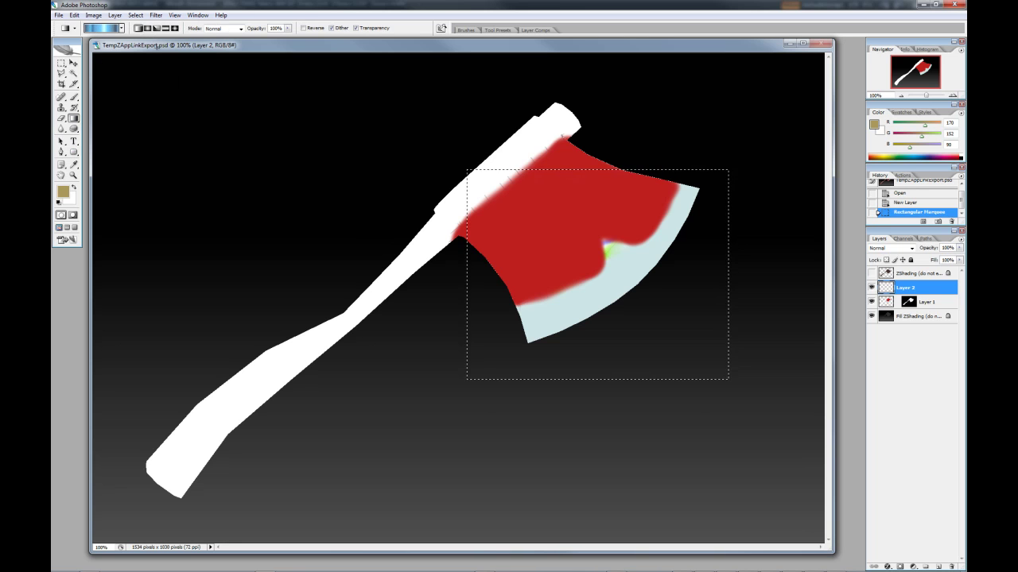
pyautogui.moveTo(685, 198); pyautogui.dragTo(527, 329)
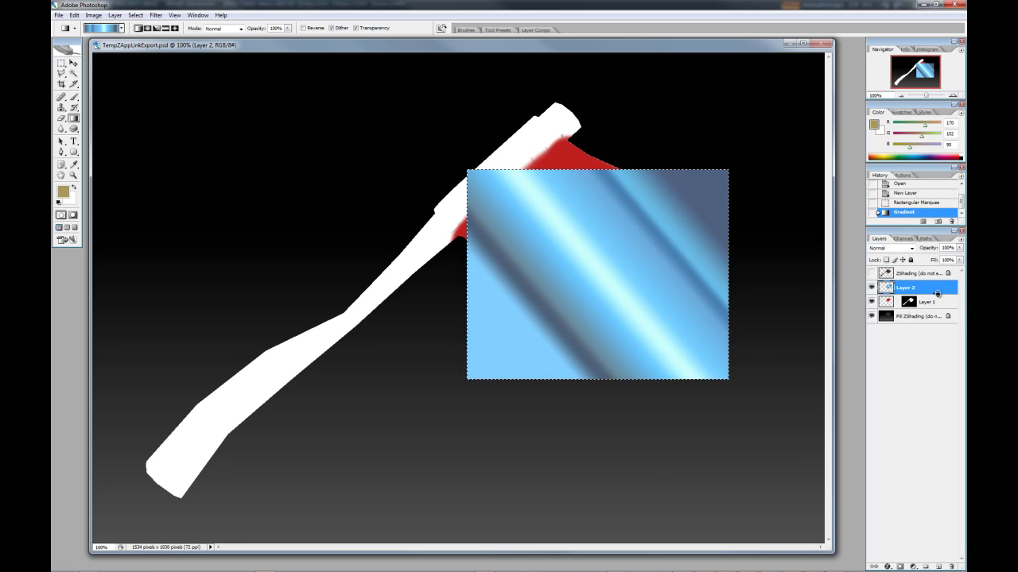
pyautogui.keyDown('alt'); pyautogui.click(938, 294); pyautogui.keyUp('alt')
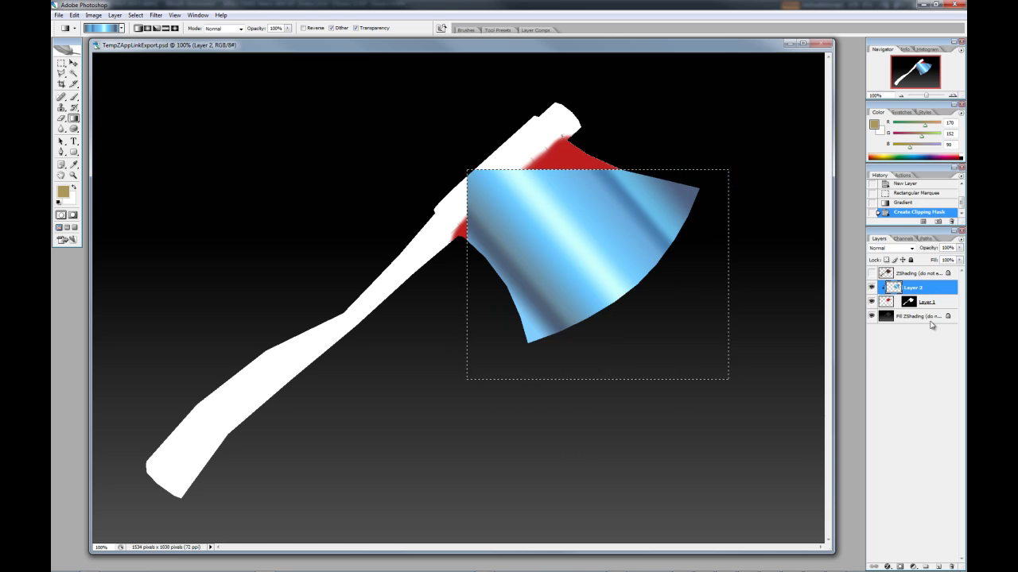
# Step: Add another layer above the gradient layer, and show the ZShading layer at 39% opacity
pyautogui.click(938, 566)
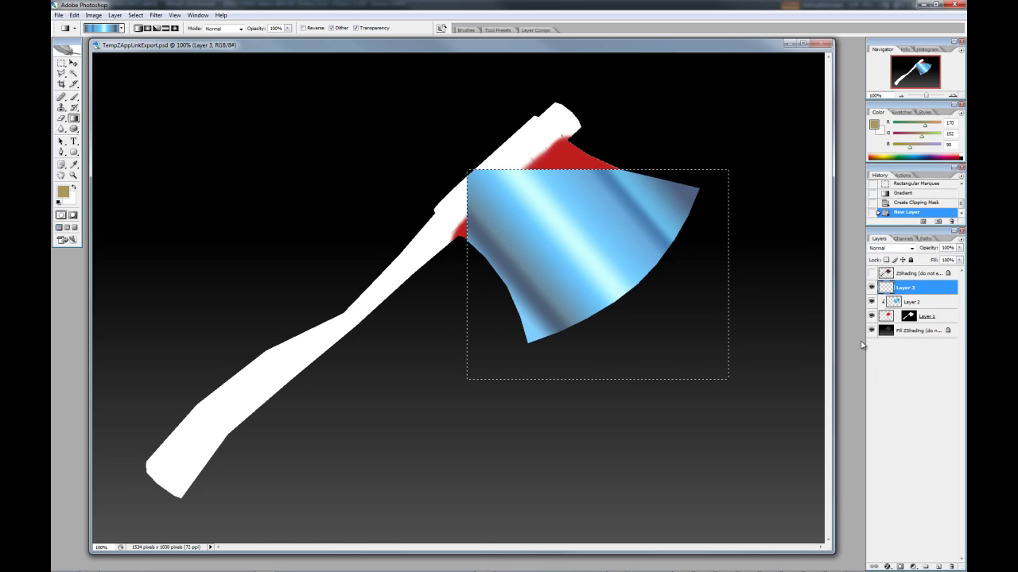
pyautogui.click(871, 274)
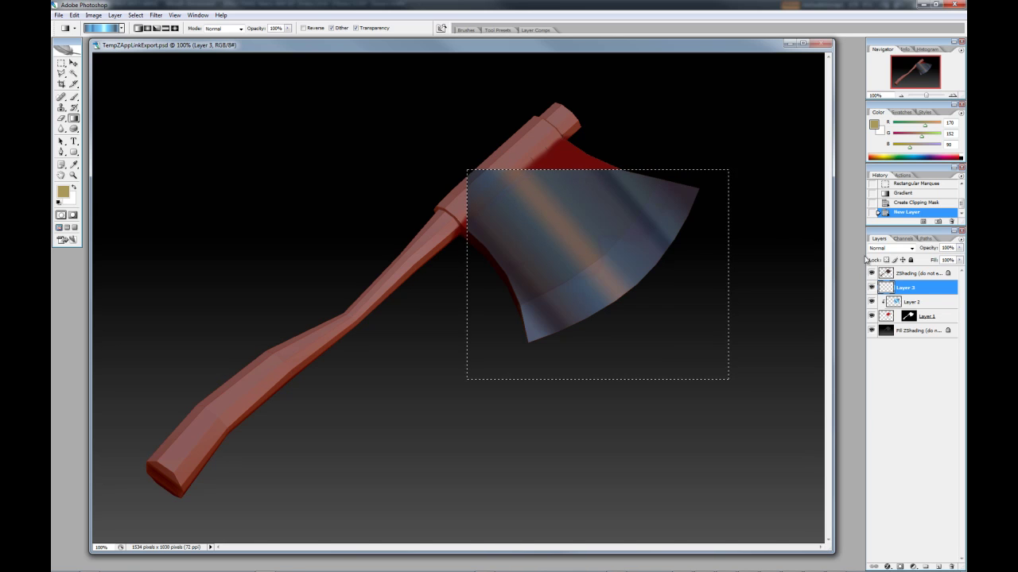
pyautogui.click(906, 273)
pyautogui.click(959, 249)
pyautogui.moveTo(936, 260); pyautogui.dragTo(930, 261)
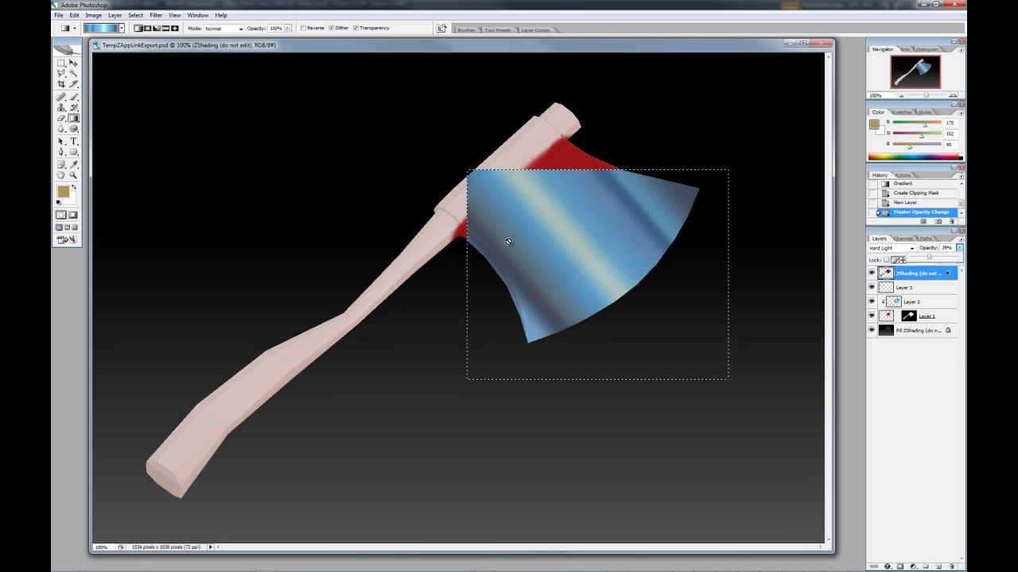
# Step: Make Layer 3 active, clear the selection and set the foreground colour to bright red (R 250, G 0, B 0)
pyautogui.click(882, 288)
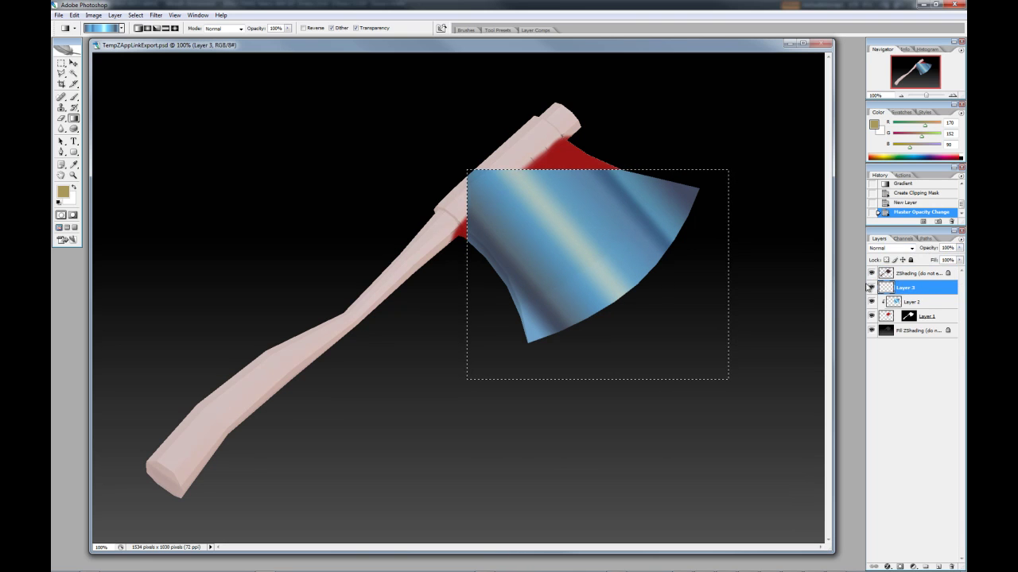
pyautogui.hotkey('ctrl', 'd')
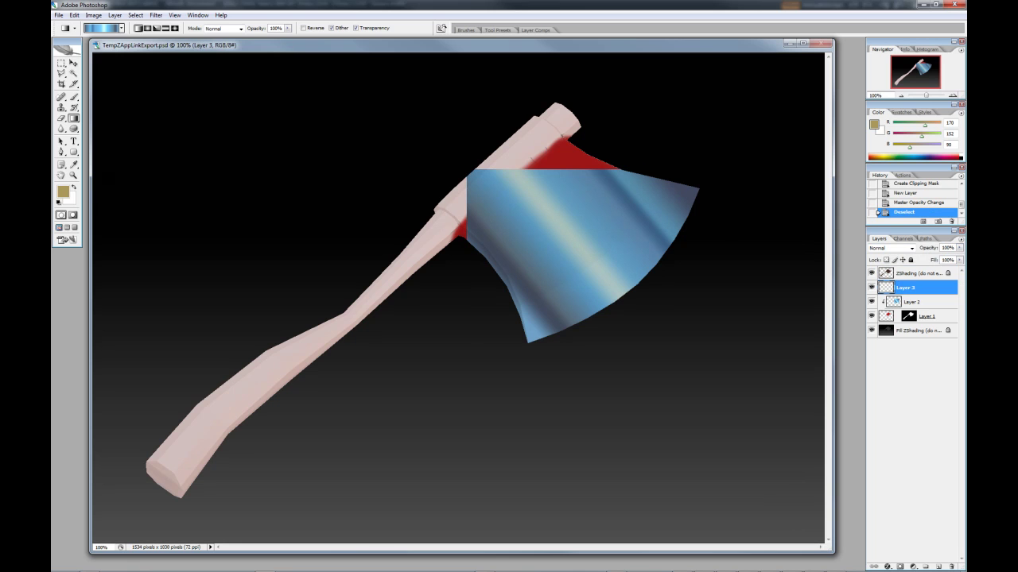
pyautogui.click(68, 192)
pyautogui.click(256, 187)
pyautogui.click(235, 83)
pyautogui.click(244, 73)
pyautogui.click(254, 77)
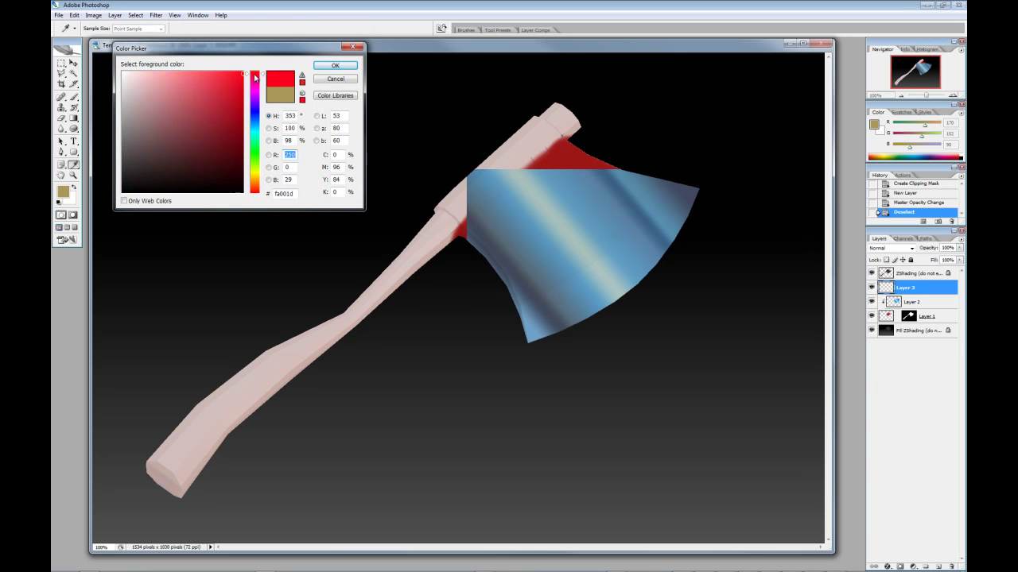
pyautogui.click(332, 66)
# Step: Brush red over the axe head on Layer 3, leaving the cutting edge metallic with a jagged notch and enlarging the brush for the upper area
pyautogui.press('g')
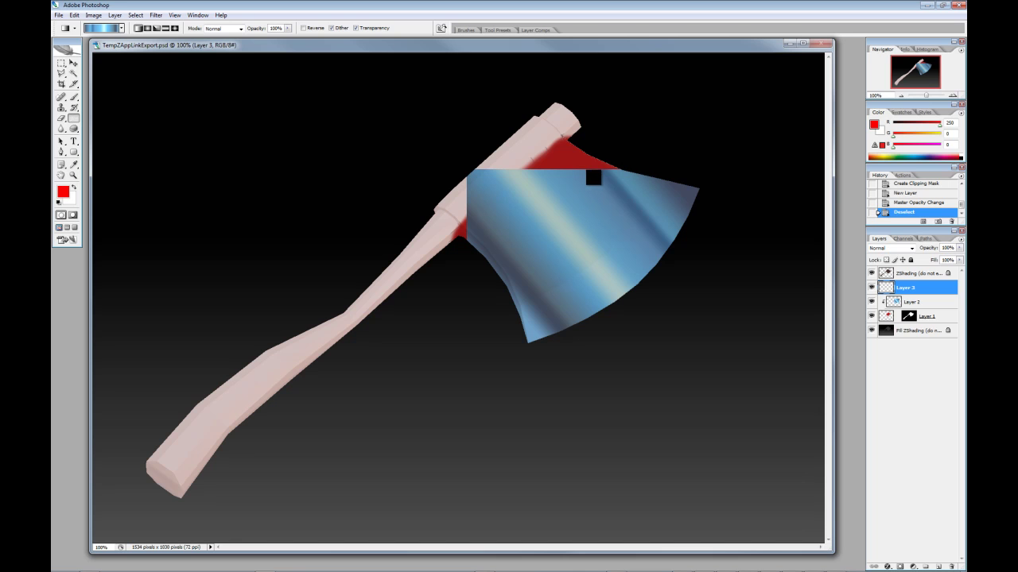
pyautogui.press('b')
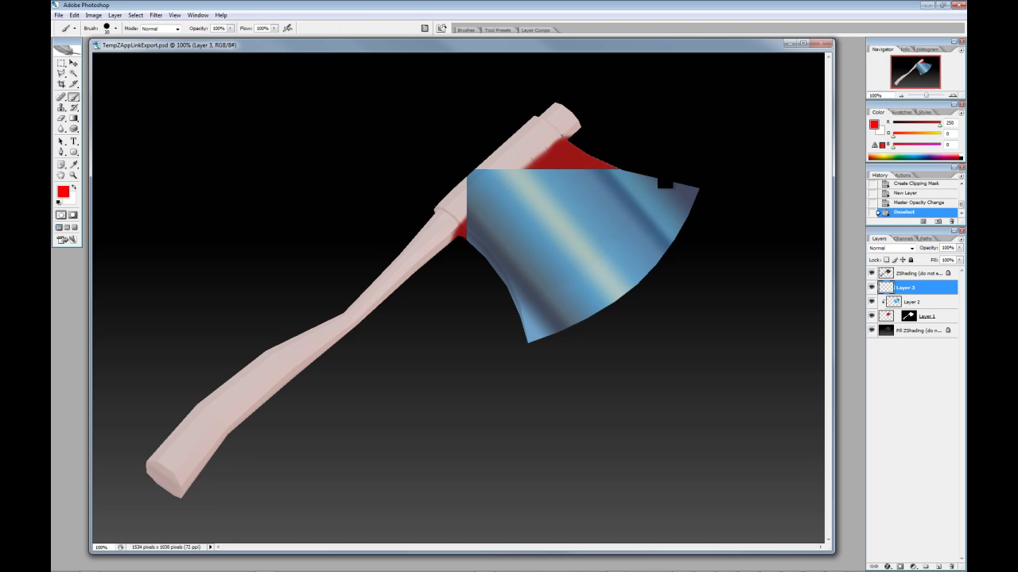
pyautogui.moveTo(663, 183)
pyautogui.mouseDown()
pyautogui.moveTo(609, 228)
pyautogui.moveTo(577, 220)
pyautogui.moveTo(585, 257)
pyautogui.moveTo(503, 294)
pyautogui.mouseUp()
pyautogui.moveTo(575, 225)
pyautogui.mouseDown()
pyautogui.moveTo(553, 241)
pyautogui.moveTo(551, 267)
pyautogui.moveTo(520, 275)
pyautogui.moveTo(496, 277)
pyautogui.moveTo(466, 234)
pyautogui.moveTo(520, 270)
pyautogui.moveTo(518, 247)
pyautogui.moveTo(543, 229)
pyautogui.mouseUp()
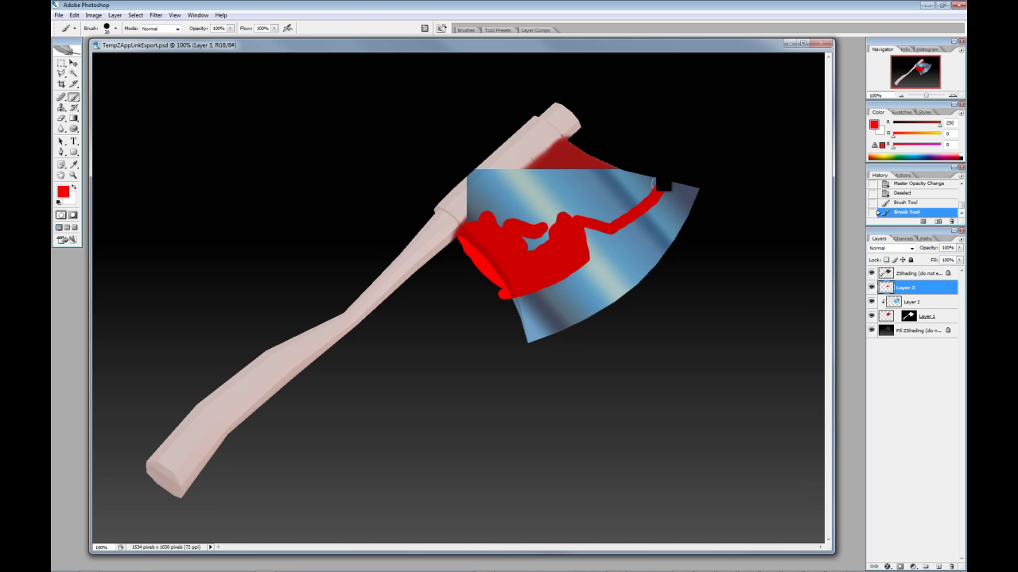
pyautogui.press(']')
pyautogui.press(']')
pyautogui.press(']')
pyautogui.press(']')
pyautogui.moveTo(652, 181)
pyautogui.mouseDown()
pyautogui.moveTo(594, 162)
pyautogui.moveTo(613, 182)
pyautogui.moveTo(611, 207)
pyautogui.moveTo(558, 208)
pyautogui.moveTo(530, 230)
pyautogui.moveTo(485, 227)
pyautogui.moveTo(567, 161)
pyautogui.moveTo(527, 123)
pyautogui.moveTo(444, 193)
pyautogui.moveTo(462, 200)
pyautogui.moveTo(545, 159)
pyautogui.moveTo(528, 124)
pyautogui.mouseUp()
pyautogui.moveTo(583, 175); pyautogui.dragTo(568, 179)
pyautogui.click(454, 177)
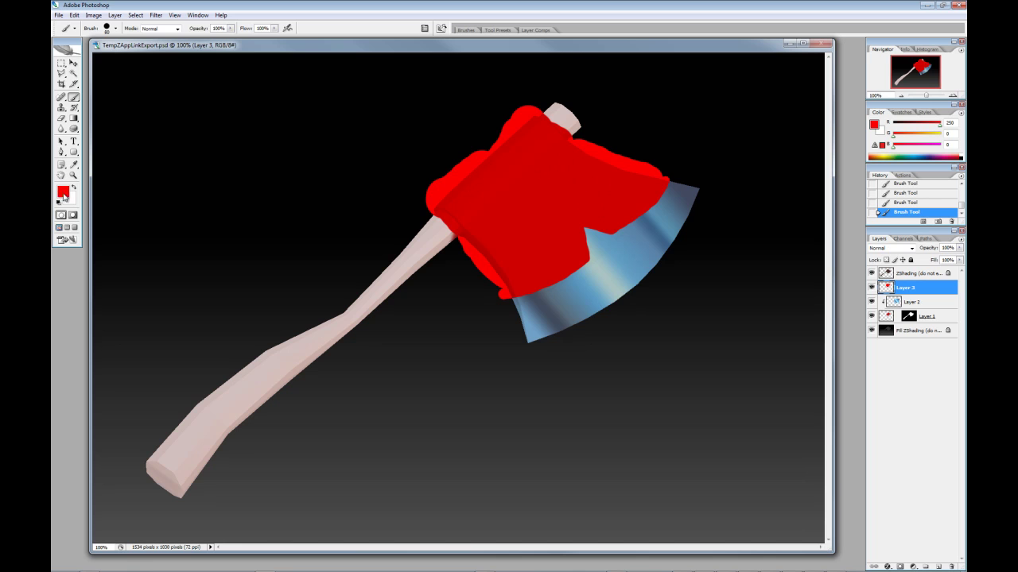
# Step: Paint the handle and its end above the head orange-brown (R 181, G 102, B 17) on a new layer
pyautogui.click(61, 192)
pyautogui.moveTo(255, 185); pyautogui.dragTo(255, 182)
pyautogui.moveTo(215, 129); pyautogui.dragTo(232, 103)
pyautogui.click(336, 65)
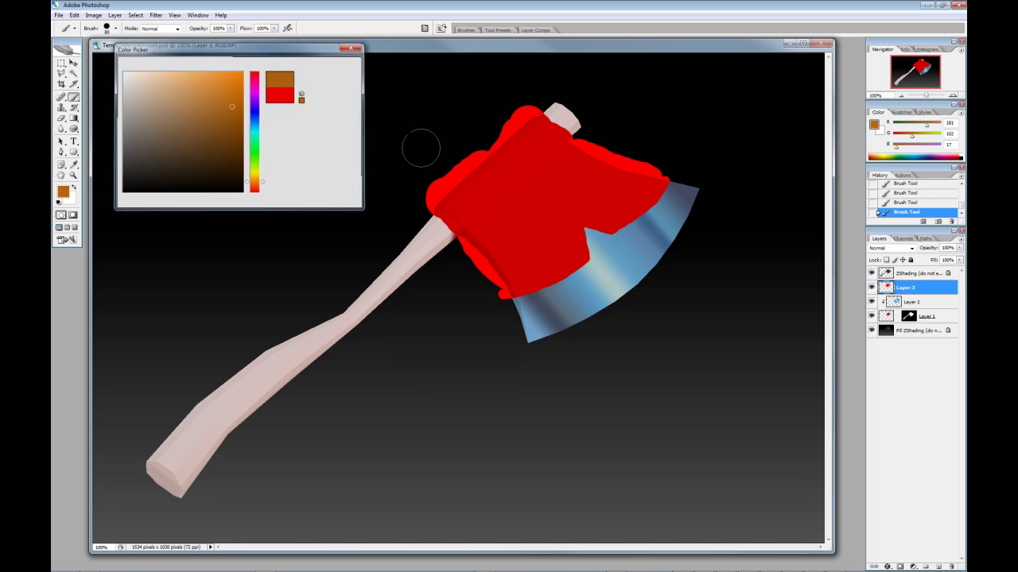
pyautogui.click(938, 566)
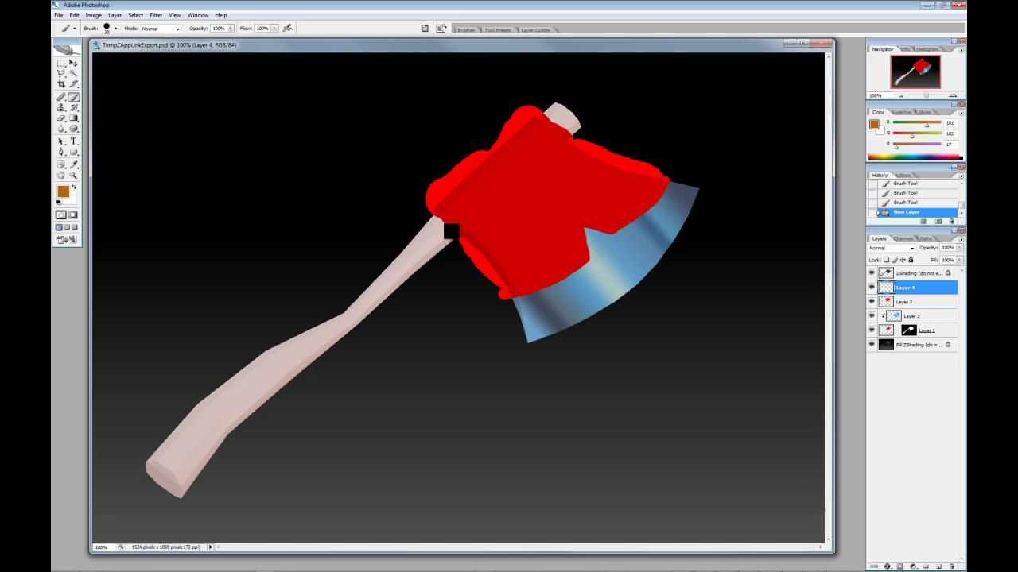
pyautogui.moveTo(452, 231)
pyautogui.mouseDown()
pyautogui.moveTo(439, 215)
pyautogui.moveTo(452, 229)
pyautogui.moveTo(422, 221)
pyautogui.moveTo(412, 255)
pyautogui.moveTo(371, 269)
pyautogui.moveTo(363, 297)
pyautogui.moveTo(315, 310)
pyautogui.moveTo(347, 347)
pyautogui.moveTo(247, 382)
pyautogui.moveTo(253, 400)
pyautogui.moveTo(218, 418)
pyautogui.moveTo(194, 450)
pyautogui.moveTo(152, 434)
pyautogui.moveTo(171, 487)
pyautogui.moveTo(175, 474)
pyautogui.mouseUp()
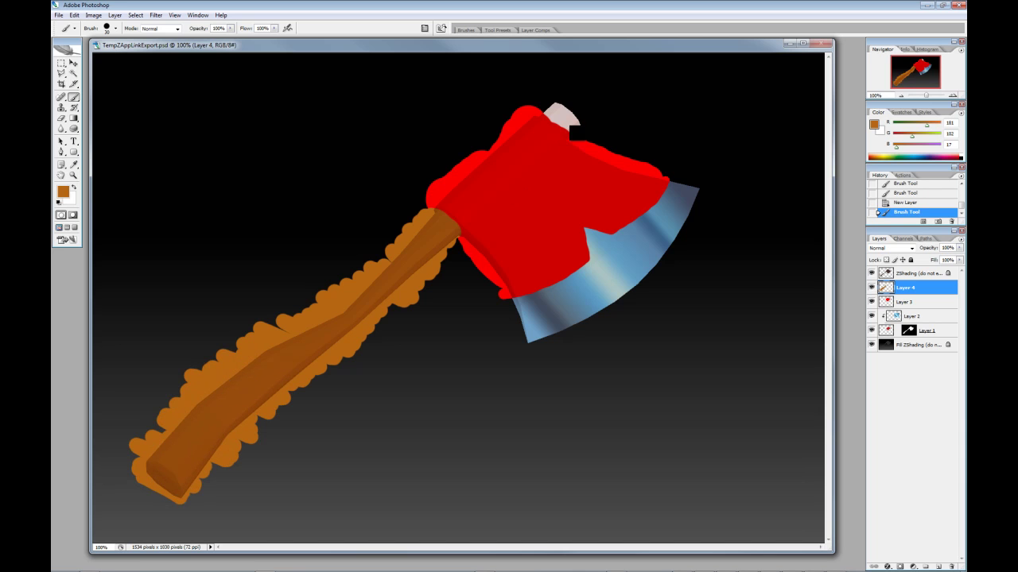
pyautogui.moveTo(564, 133)
pyautogui.mouseDown()
pyautogui.moveTo(536, 111)
pyautogui.moveTo(608, 127)
pyautogui.mouseUp()
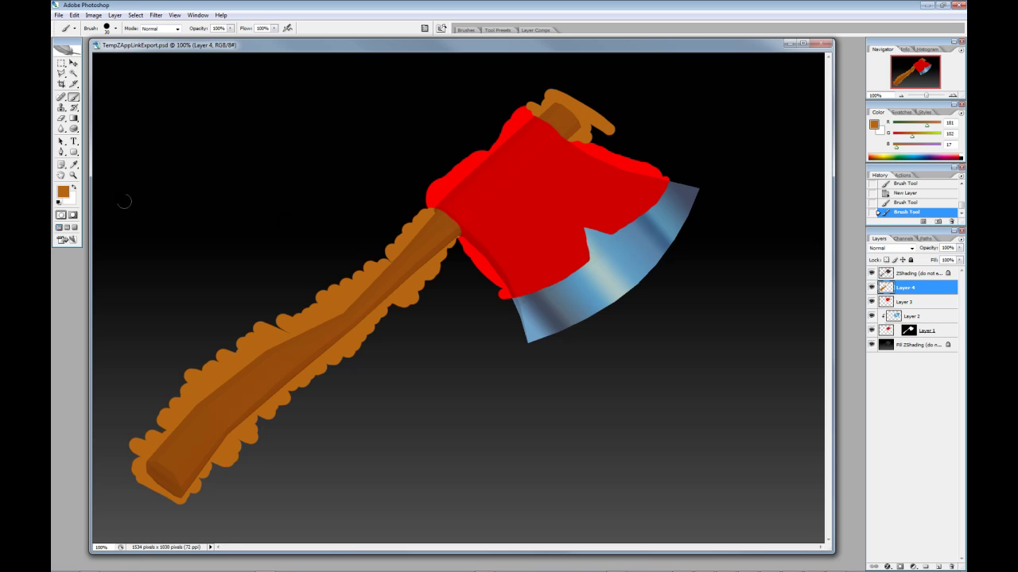
# Step: Draw thin dark-yellow wood-grain lines along the handle and its end above the head, using a smaller brush
pyautogui.click(62, 192)
pyautogui.click(256, 176)
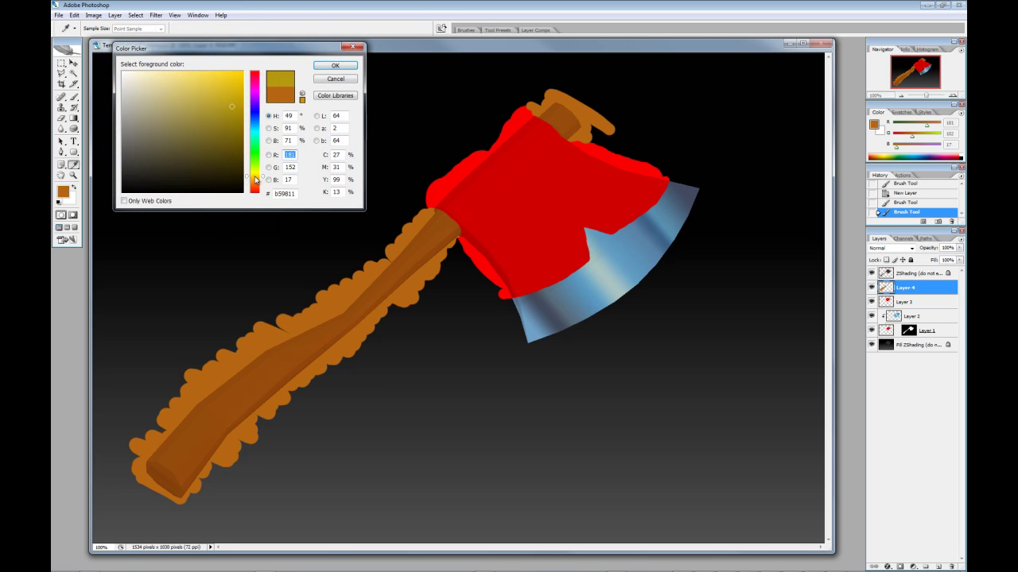
pyautogui.click(328, 69)
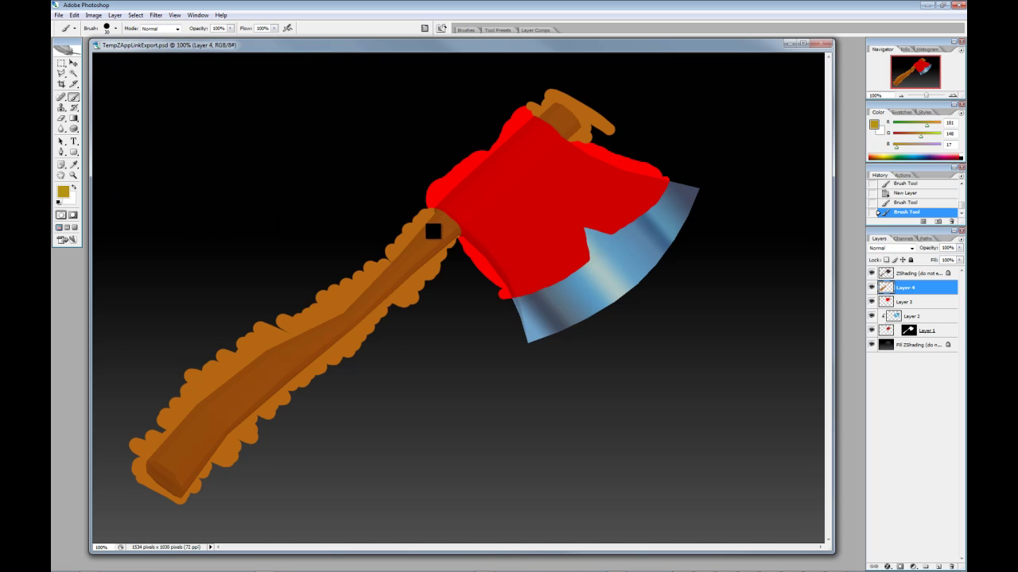
pyautogui.press('[')
pyautogui.moveTo(457, 230)
pyautogui.mouseDown()
pyautogui.moveTo(429, 237)
pyautogui.moveTo(171, 479)
pyautogui.mouseUp()
pyautogui.moveTo(287, 380); pyautogui.dragTo(171, 492)
pyautogui.moveTo(451, 222); pyautogui.dragTo(146, 486)
pyautogui.moveTo(303, 338)
pyautogui.mouseDown()
pyautogui.moveTo(227, 389)
pyautogui.moveTo(178, 454)
pyautogui.moveTo(118, 490)
pyautogui.mouseUp()
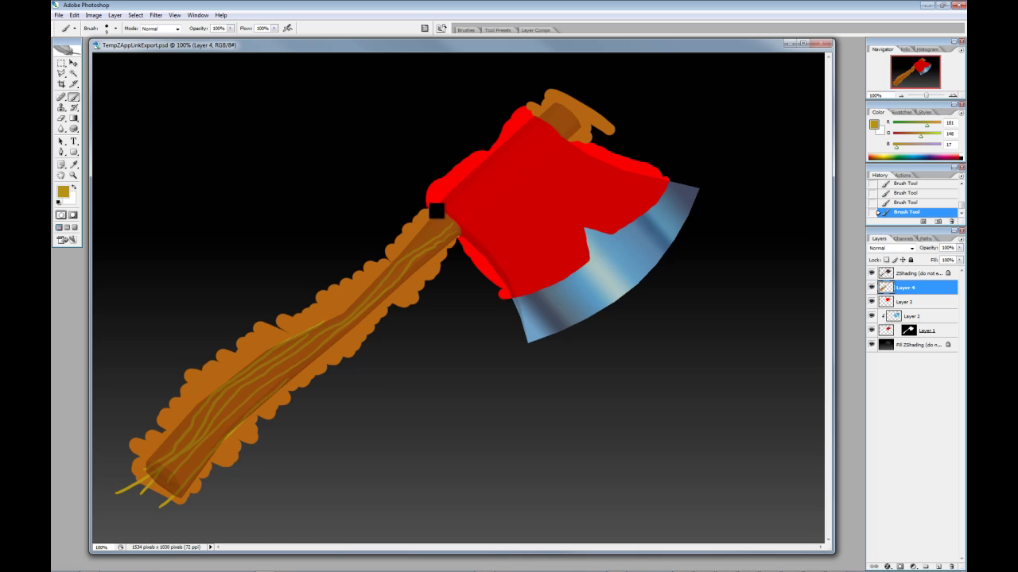
pyautogui.moveTo(444, 218)
pyautogui.mouseDown()
pyautogui.moveTo(396, 253)
pyautogui.moveTo(425, 220)
pyautogui.mouseUp()
pyautogui.moveTo(563, 139)
pyautogui.mouseDown()
pyautogui.moveTo(579, 120)
pyautogui.moveTo(553, 126)
pyautogui.moveTo(566, 102)
pyautogui.mouseUp()
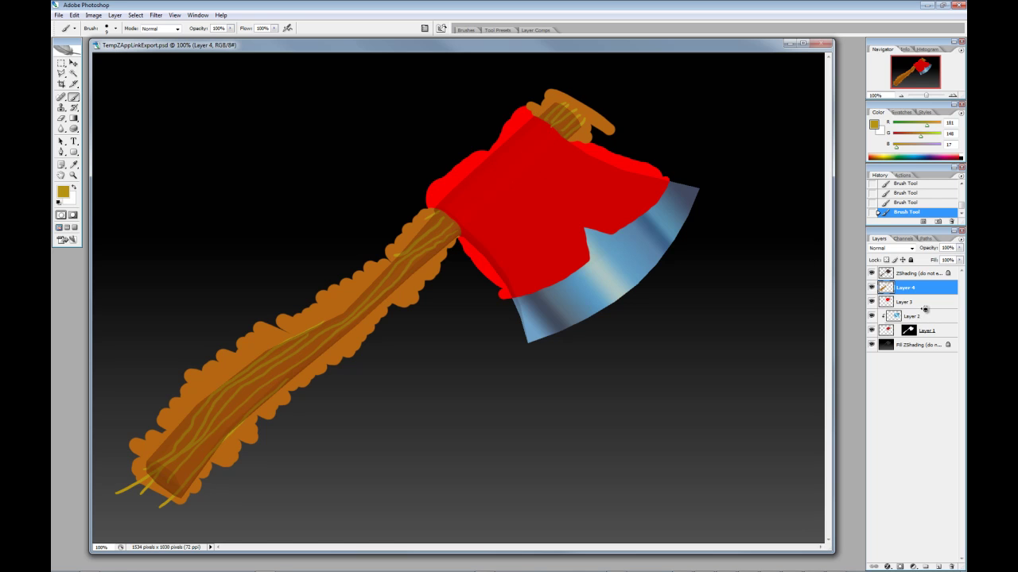
# Step: Clip Layer 3 and Layer 4 to Layer 1, and restore the ZShading layer's opacity to 100%
pyautogui.keyDown('alt'); pyautogui.click(924, 308); pyautogui.keyUp('alt')
pyautogui.keyDown('alt'); pyautogui.click(927, 295); pyautogui.keyUp('alt')
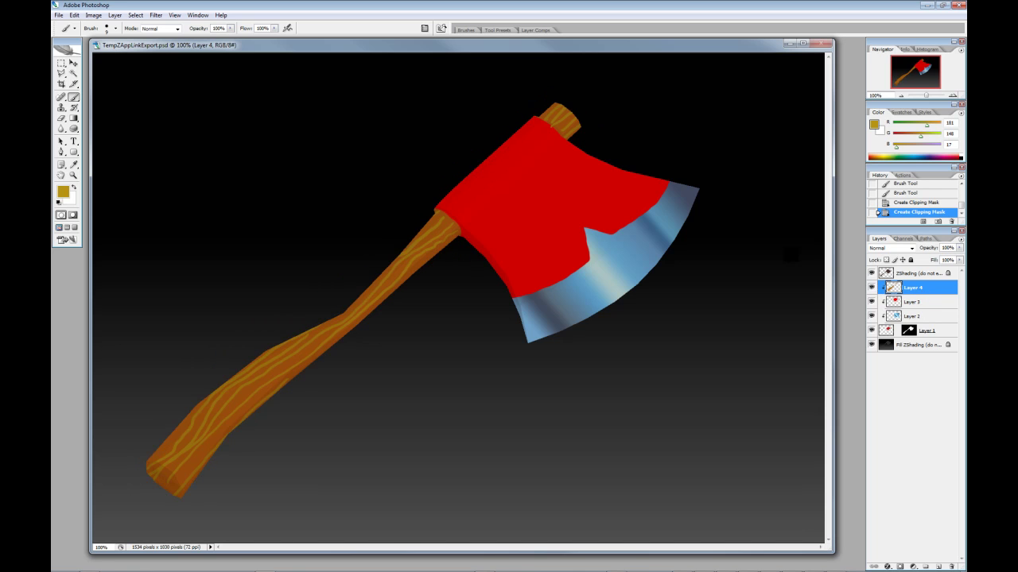
pyautogui.click(915, 275)
pyautogui.click(959, 249)
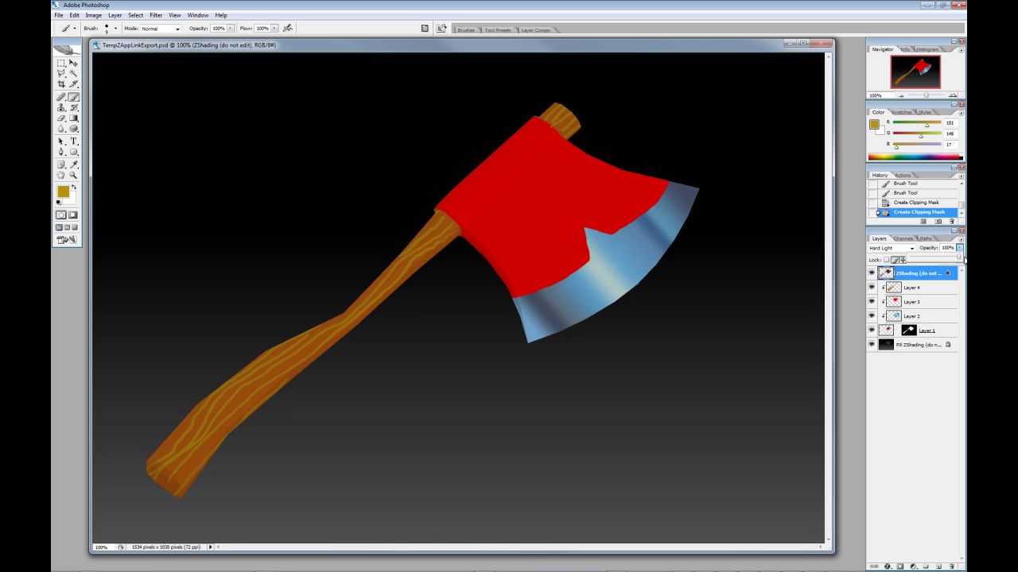
pyautogui.moveTo(961, 258); pyautogui.dragTo(962, 259)
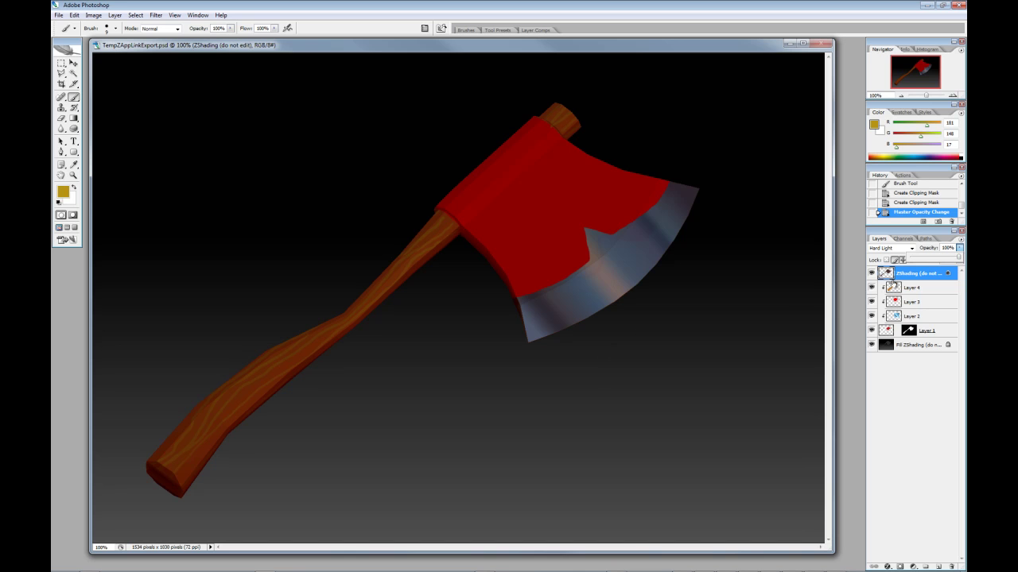
# Step: Merge Layers 1 to 4 into a single layer and rename it Layer 1
pyautogui.click(922, 287)
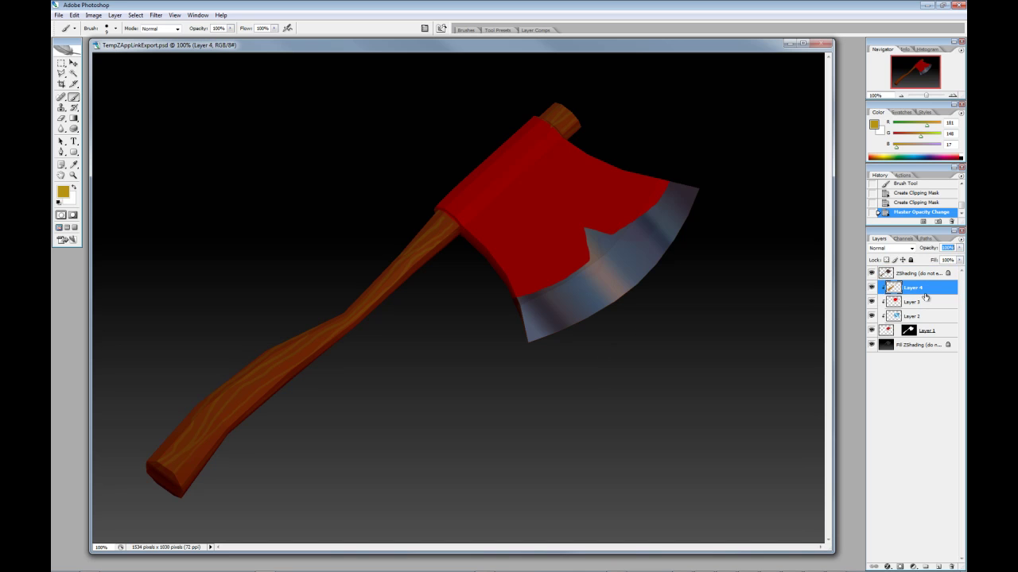
pyautogui.keyDown('shift'); pyautogui.click(928, 334); pyautogui.keyUp('shift')
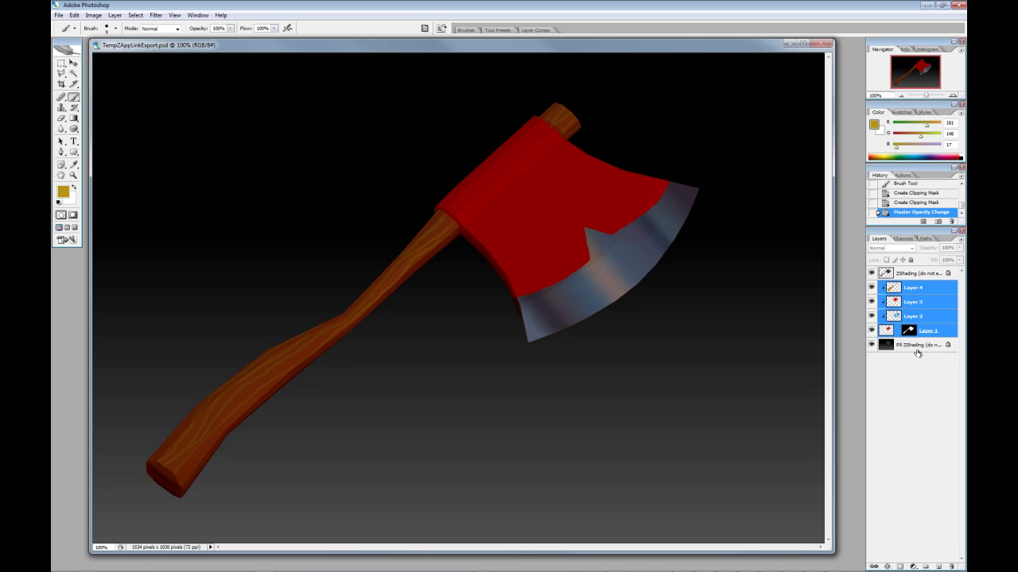
pyautogui.hotkey('ctrl', 'e')
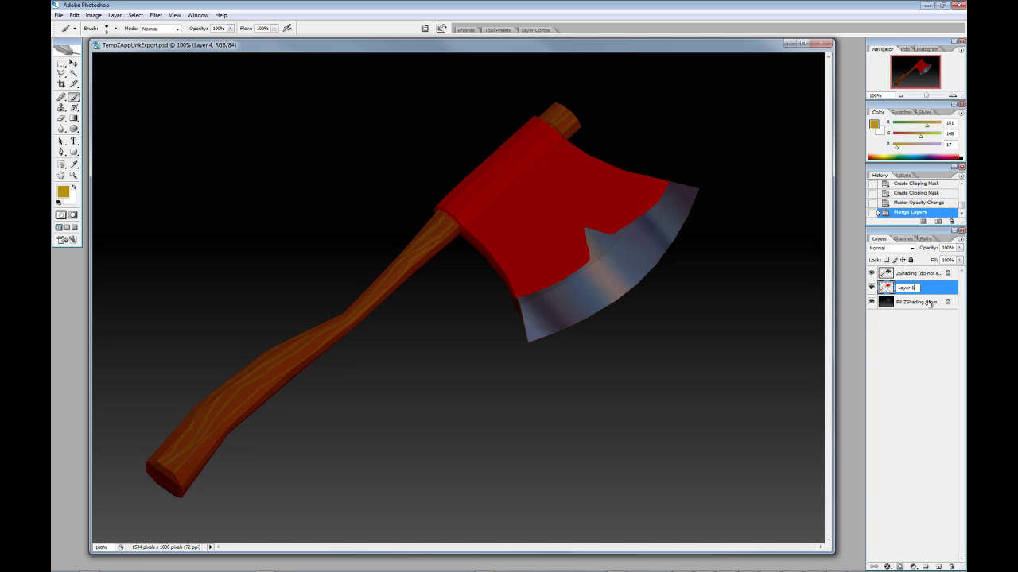
pyautogui.press('Return')
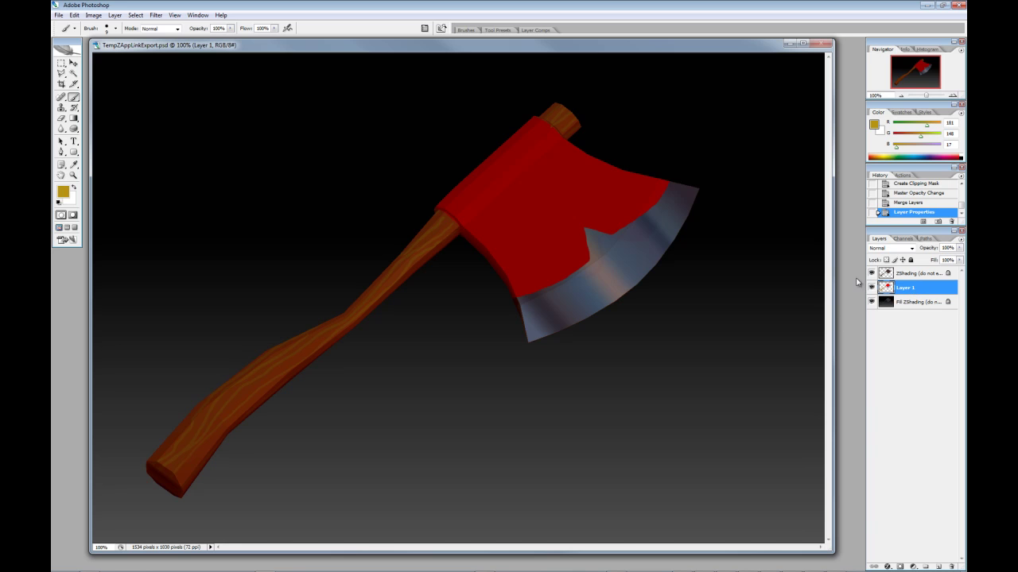
# Step: Save TempZAppLinkExport.psd, switch to ZBrush, re-enter it from ZAppLink and pick up the edited projection onto the axe
pyautogui.click(60, 17)
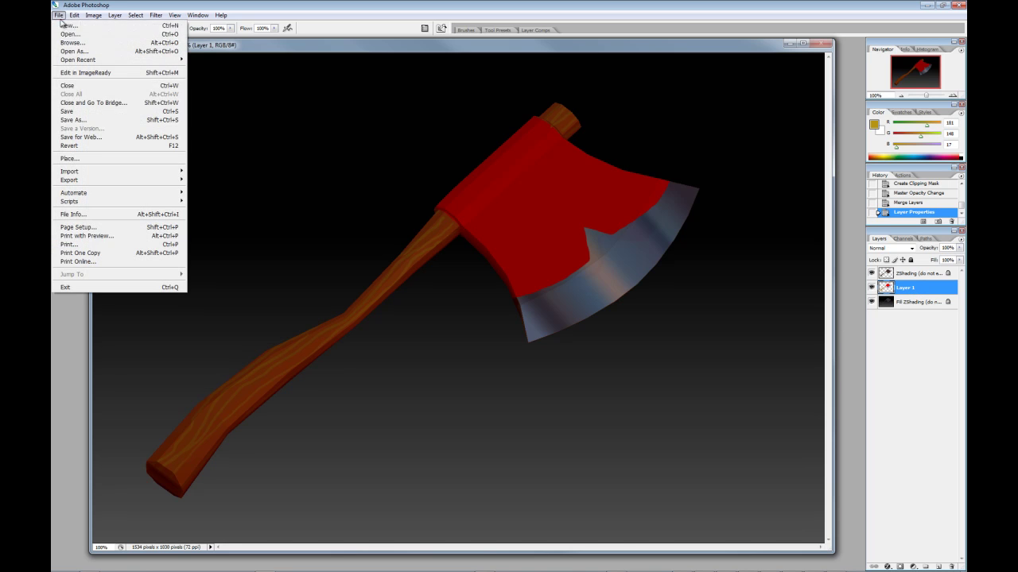
pyautogui.click(86, 116)
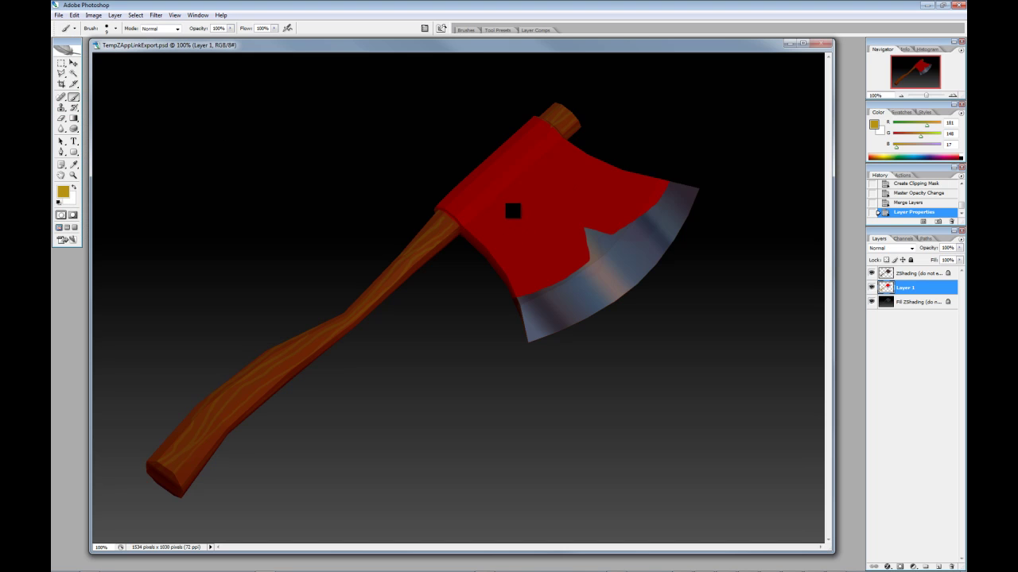
pyautogui.hotkey('alt', 'Tab')
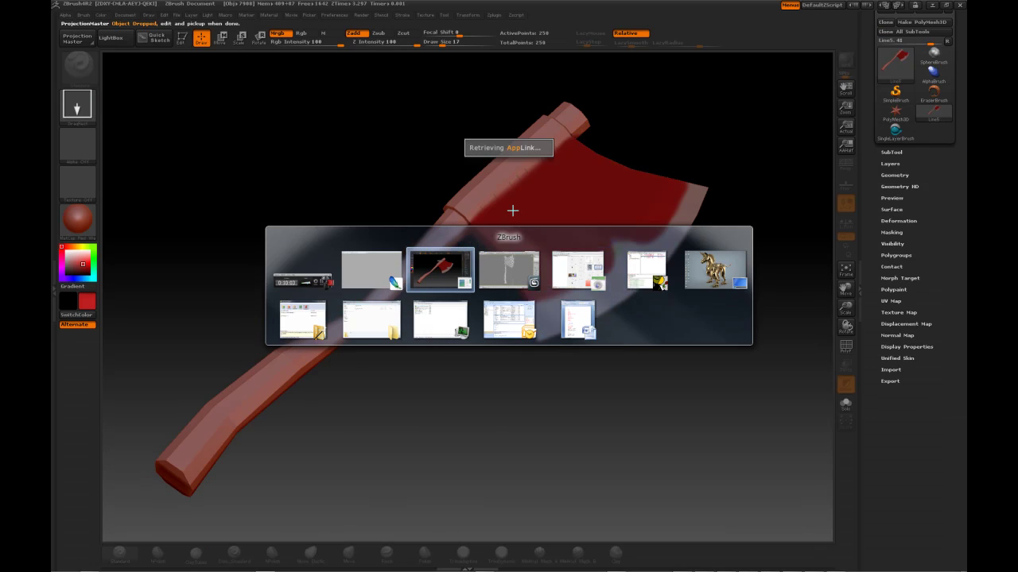
pyautogui.click(484, 147)
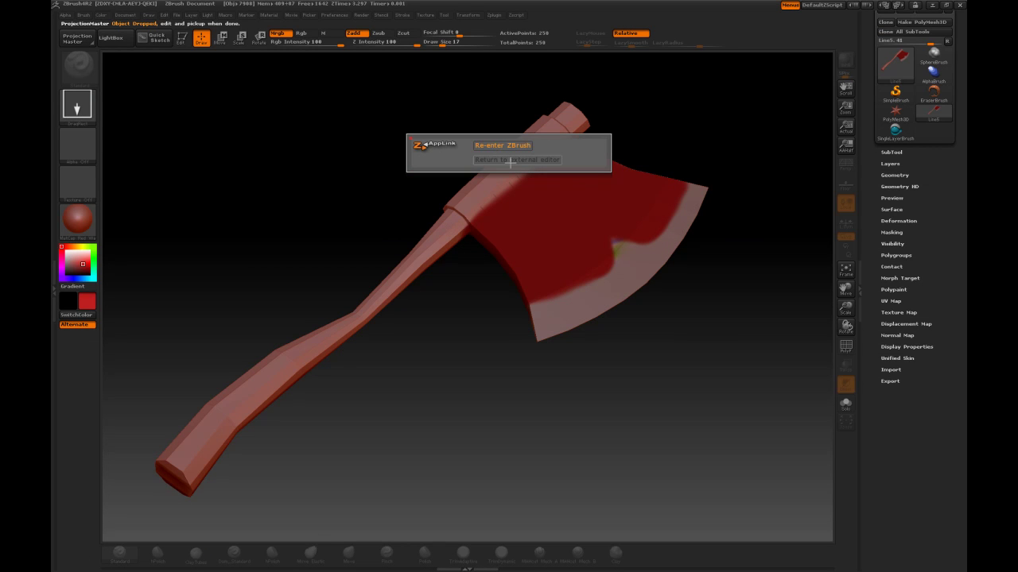
pyautogui.click(489, 145)
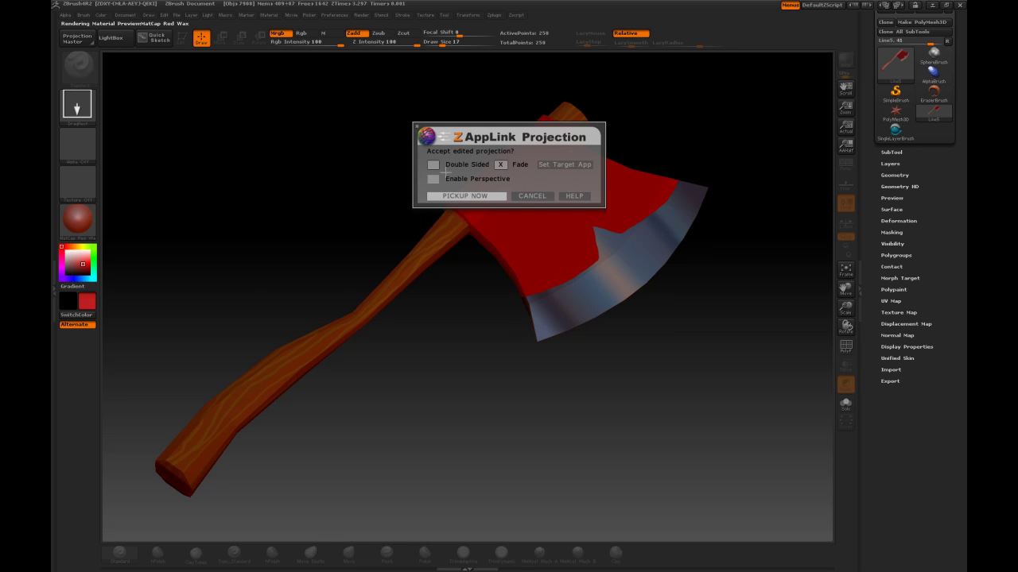
pyautogui.click(474, 195)
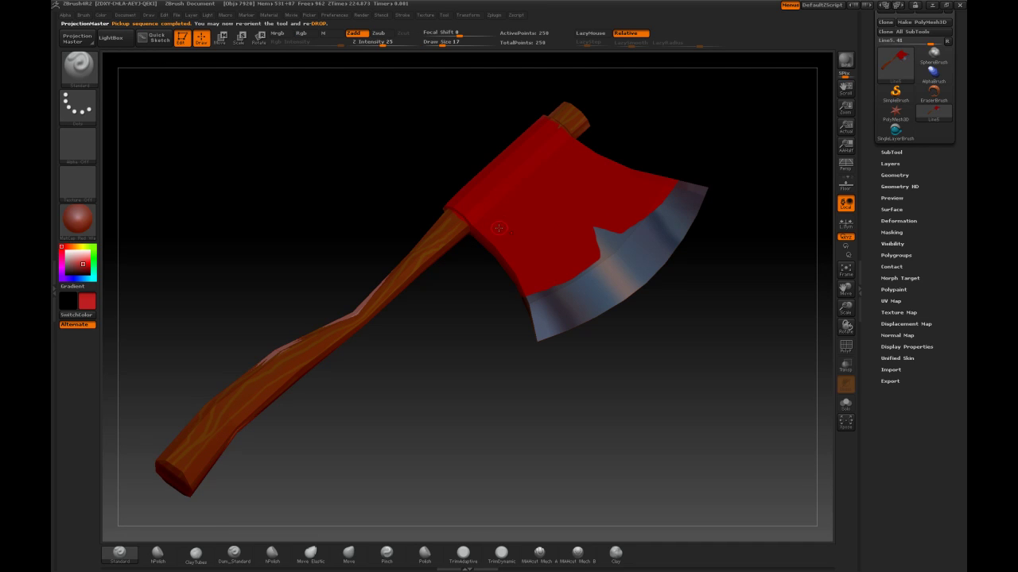
# Step: Change the axe's material to ToyPlastic
pyautogui.moveTo(400, 173); pyautogui.dragTo(442, 230)
pyautogui.moveTo(530, 322); pyautogui.dragTo(302, 157)
pyautogui.click(78, 221)
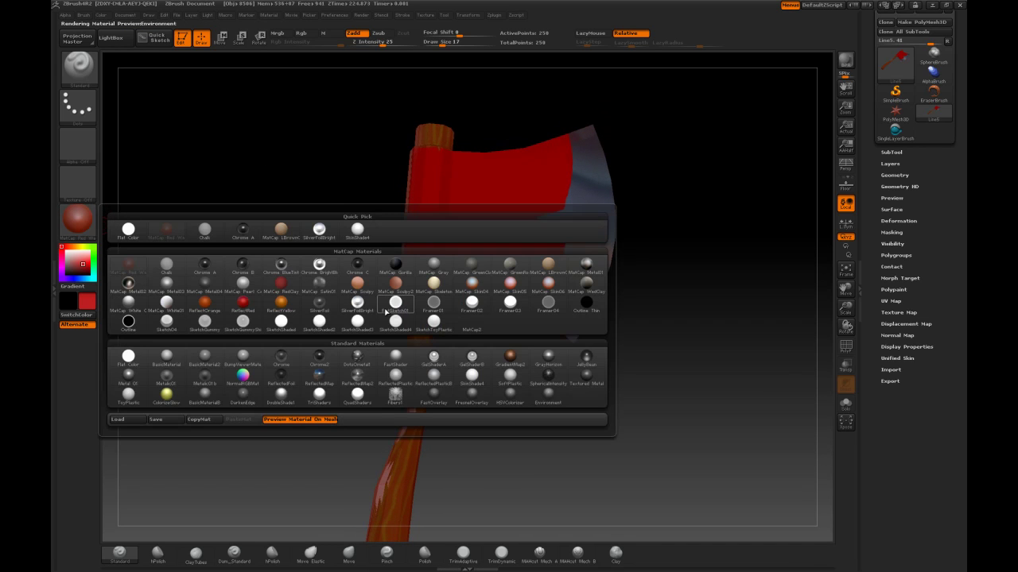
pyautogui.click(130, 394)
# Step: Send a view showing the axe's unpainted upper edge to Photoshop through ZAppLink and update TempZAppLinkExport.psd from disk
pyautogui.moveTo(301, 280)
pyautogui.mouseDown()
pyautogui.moveTo(291, 239)
pyautogui.moveTo(254, 223)
pyautogui.moveTo(305, 259)
pyautogui.moveTo(305, 318)
pyautogui.moveTo(286, 273)
pyautogui.moveTo(294, 278)
pyautogui.moveTo(303, 258)
pyautogui.moveTo(340, 296)
pyautogui.moveTo(277, 275)
pyautogui.moveTo(263, 250)
pyautogui.moveTo(303, 297)
pyautogui.moveTo(273, 240)
pyautogui.moveTo(286, 229)
pyautogui.moveTo(287, 288)
pyautogui.mouseUp()
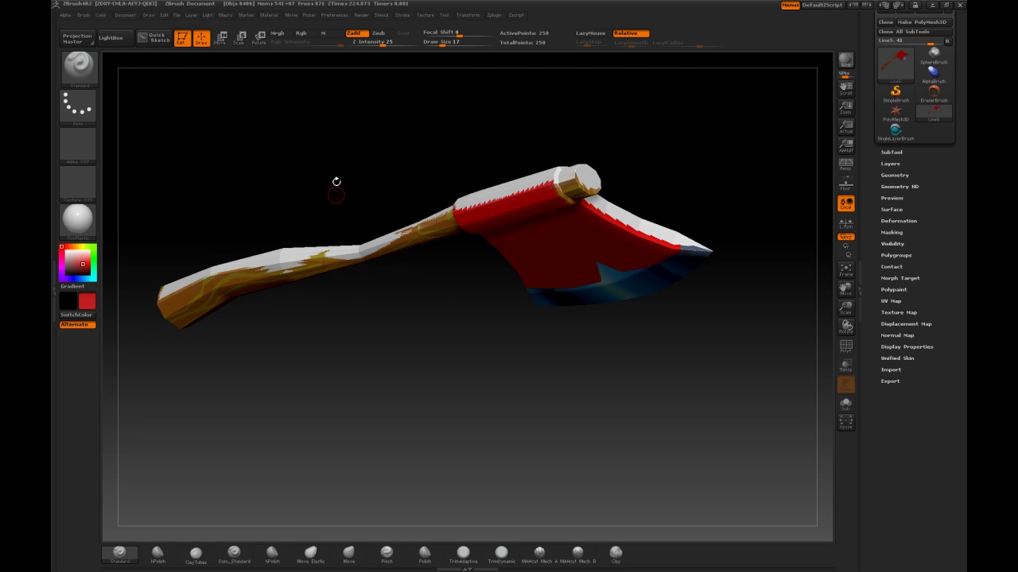
pyautogui.click(119, 16)
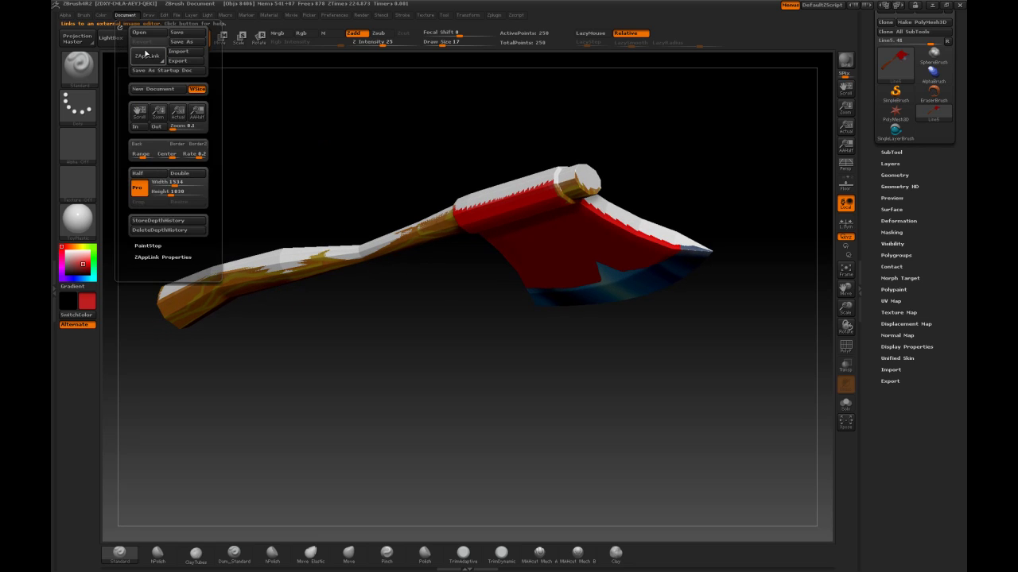
pyautogui.click(148, 55)
pyautogui.click(468, 198)
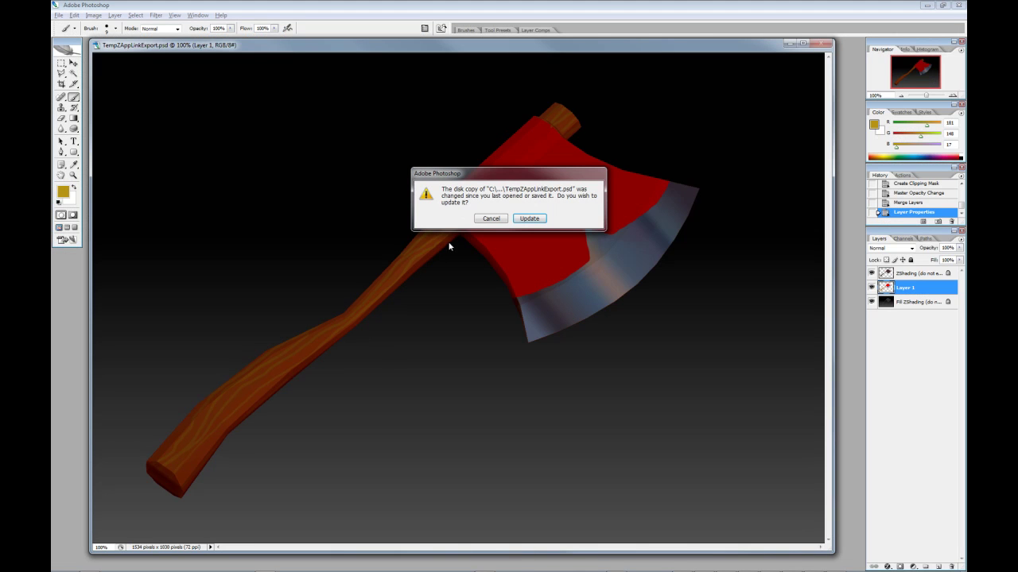
pyautogui.click(527, 219)
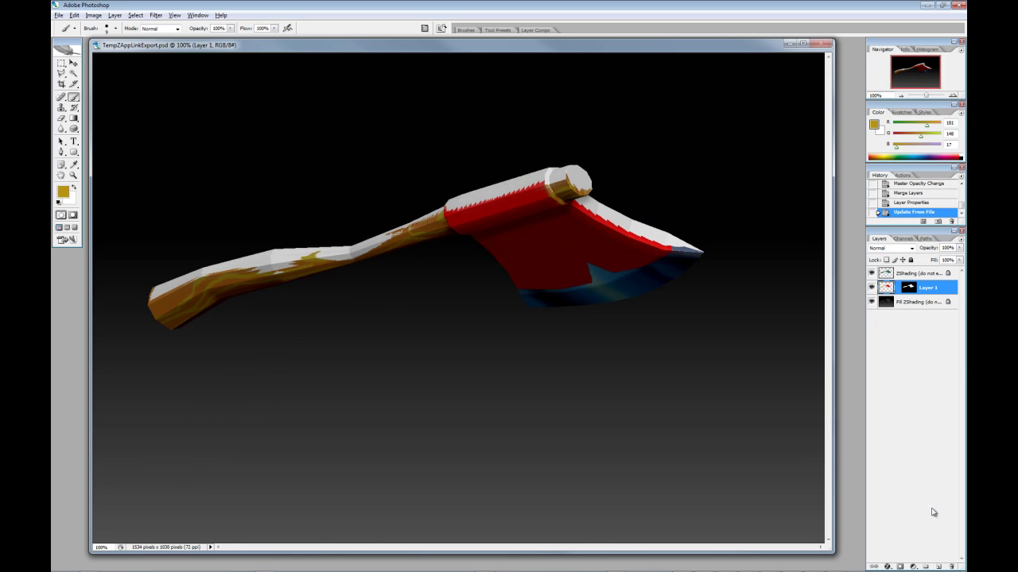
# Step: On a new layer with ZShading hidden, paint the white upper edges of the axe head in its sampled red with a size 20 brush
pyautogui.click(937, 567)
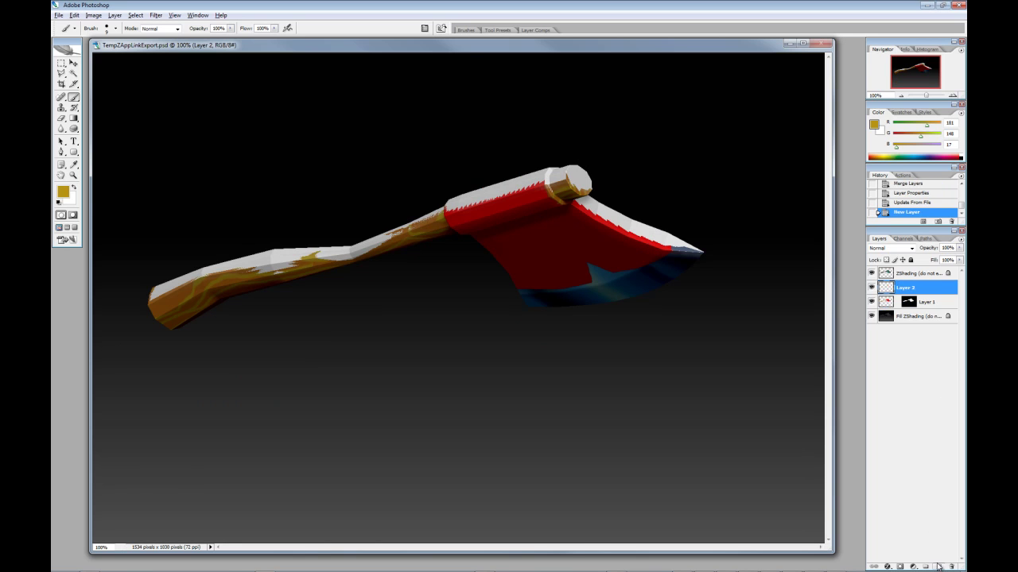
pyautogui.click(872, 273)
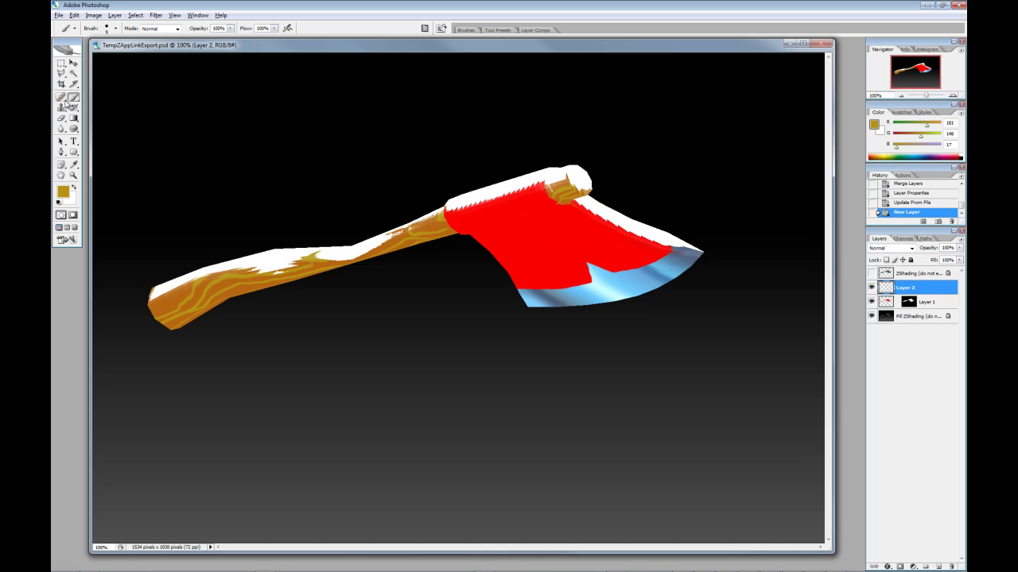
pyautogui.keyDown('alt'); pyautogui.click(511, 206); pyautogui.keyUp('alt')
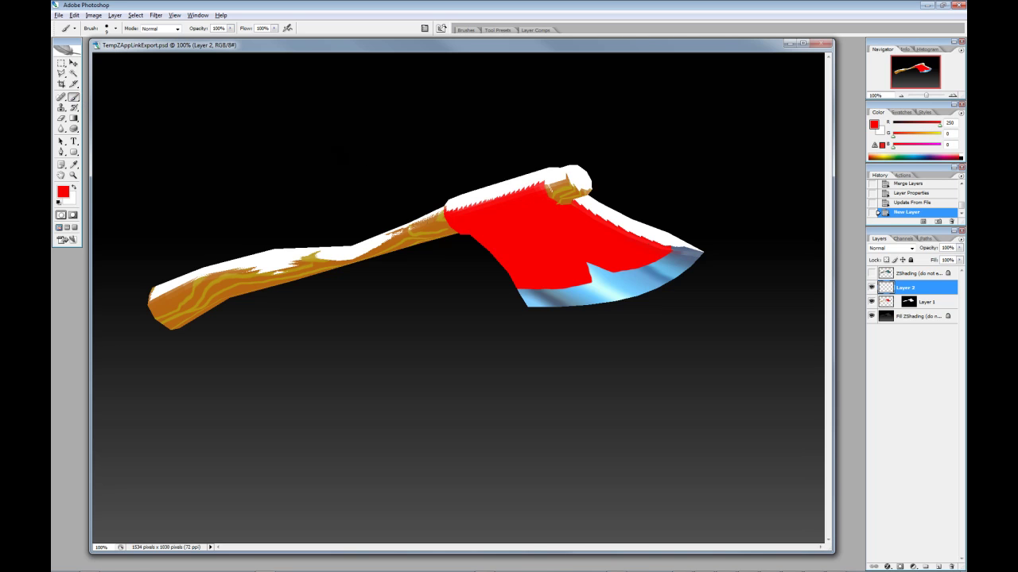
pyautogui.press(']')
pyautogui.press(']')
pyautogui.moveTo(534, 179)
pyautogui.mouseDown()
pyautogui.moveTo(546, 172)
pyautogui.moveTo(454, 207)
pyautogui.mouseUp()
pyautogui.moveTo(652, 236)
pyautogui.mouseDown()
pyautogui.moveTo(665, 239)
pyautogui.moveTo(575, 208)
pyautogui.moveTo(605, 204)
pyautogui.moveTo(651, 227)
pyautogui.mouseUp()
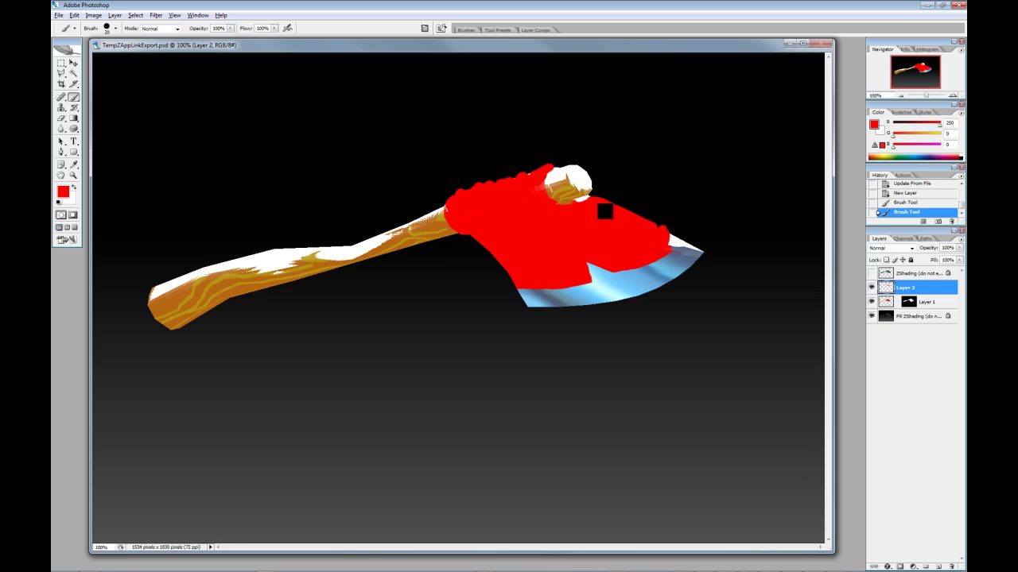
# Step: Clip Layer 2 to Layer 1, merge the two layers and rename the result Layer 1
pyautogui.keyDown('shift'); pyautogui.click(924, 303); pyautogui.keyUp('shift')
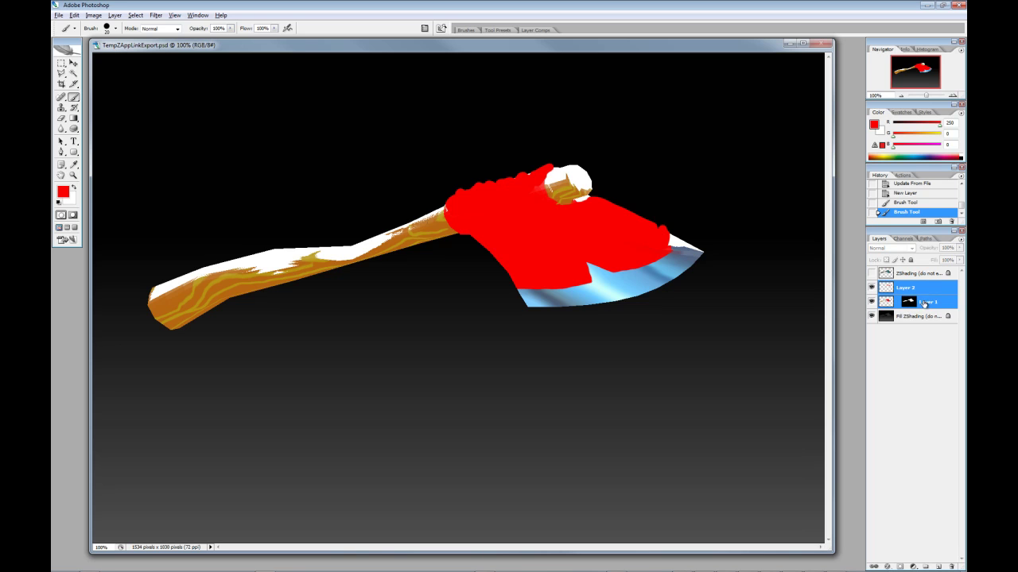
pyautogui.keyDown('alt'); pyautogui.click(929, 295); pyautogui.keyUp('alt')
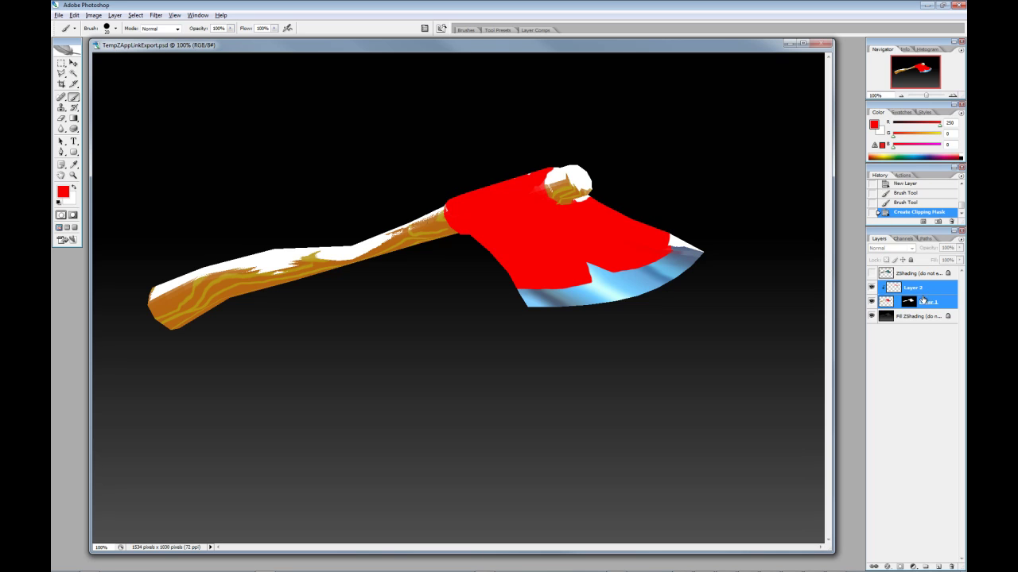
pyautogui.hotkey('ctrl', 'e')
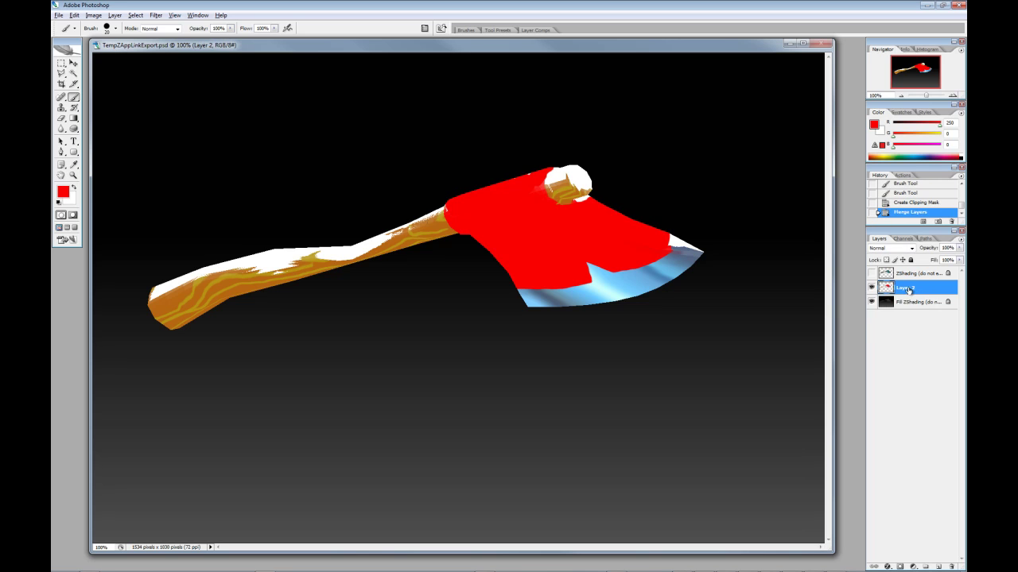
pyautogui.doubleClick(913, 290)
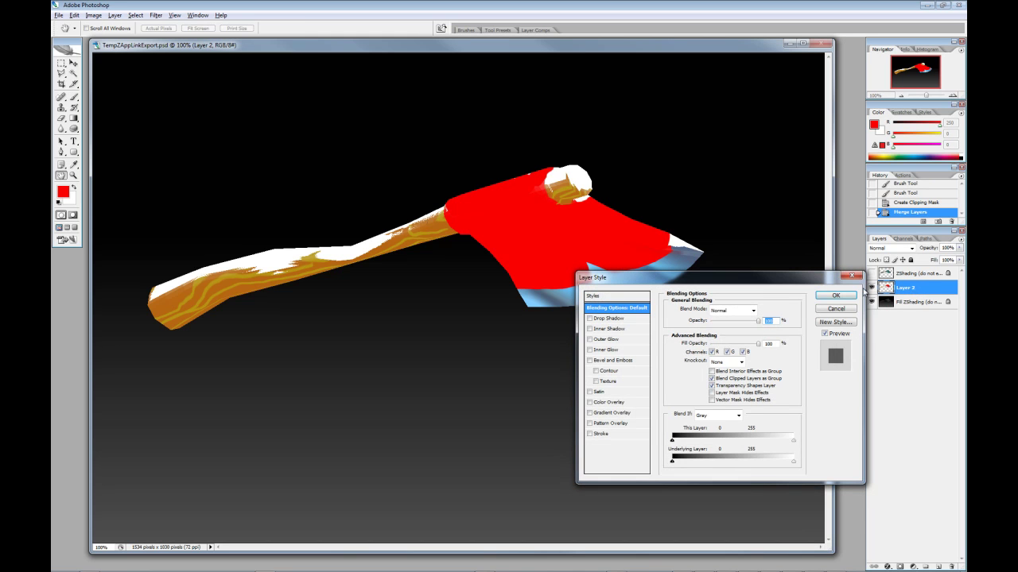
pyautogui.click(849, 309)
pyautogui.doubleClick(904, 288)
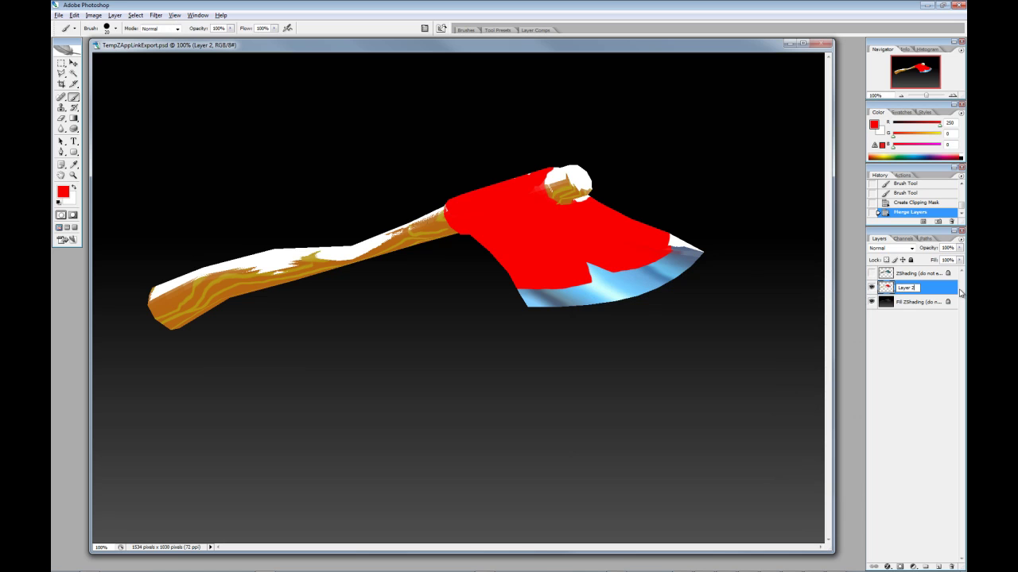
pyautogui.press('Return')
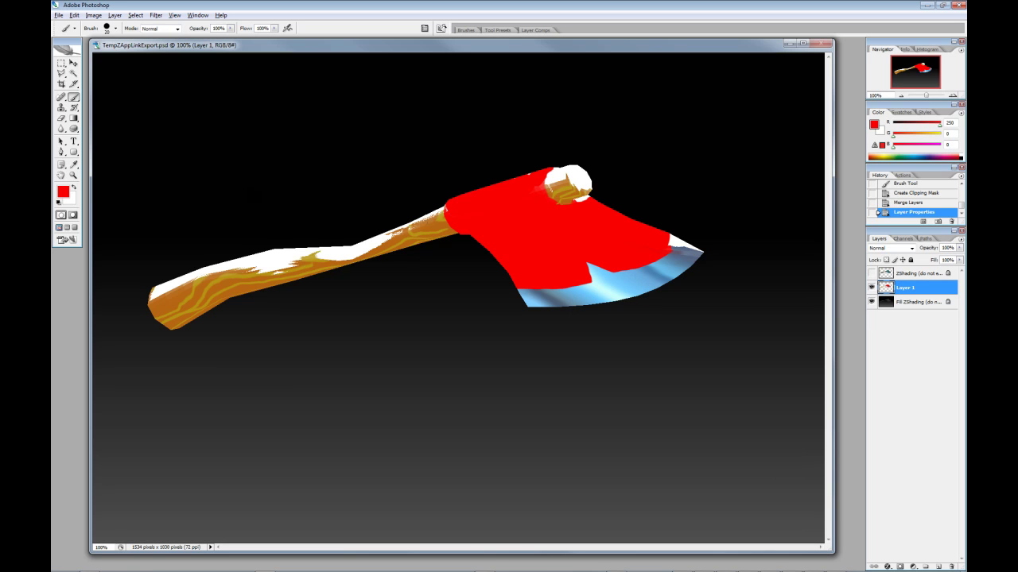
# Step: Save the edge paint in the PSD, return to ZBrush and pick up the updated projection onto the axe
pyautogui.click(57, 18)
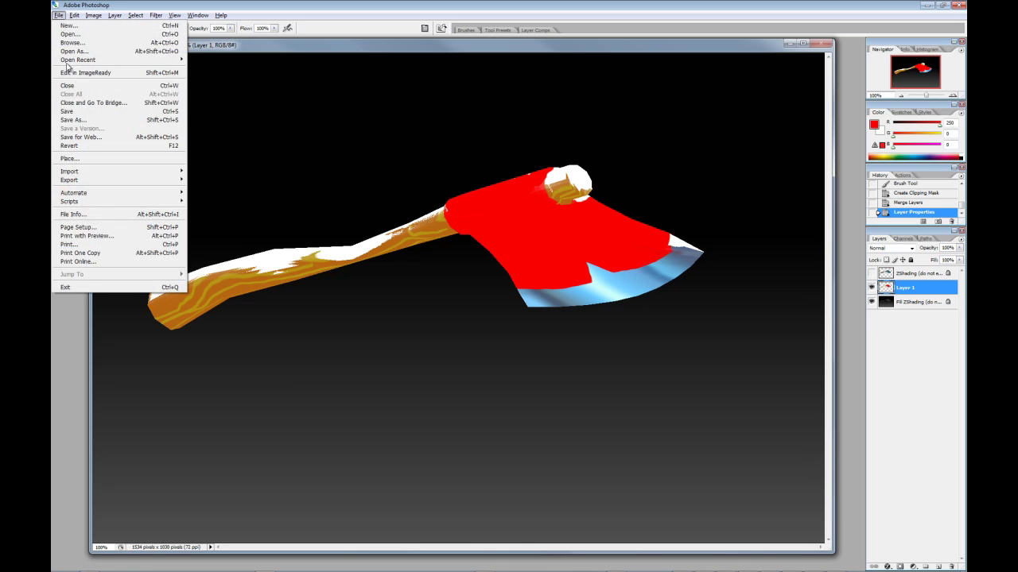
pyautogui.click(77, 111)
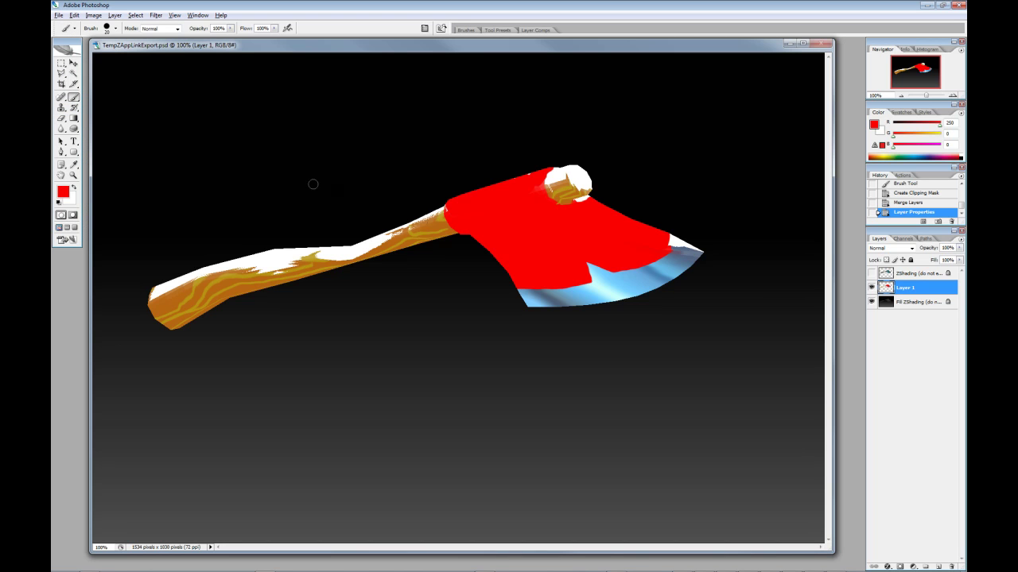
pyautogui.hotkey('alt', 'Tab')
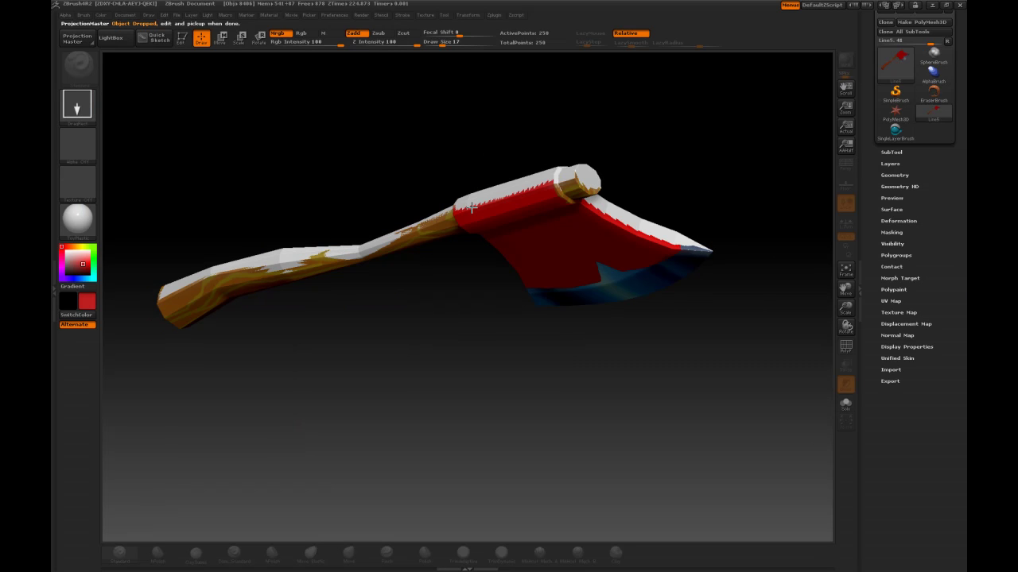
pyautogui.click(499, 147)
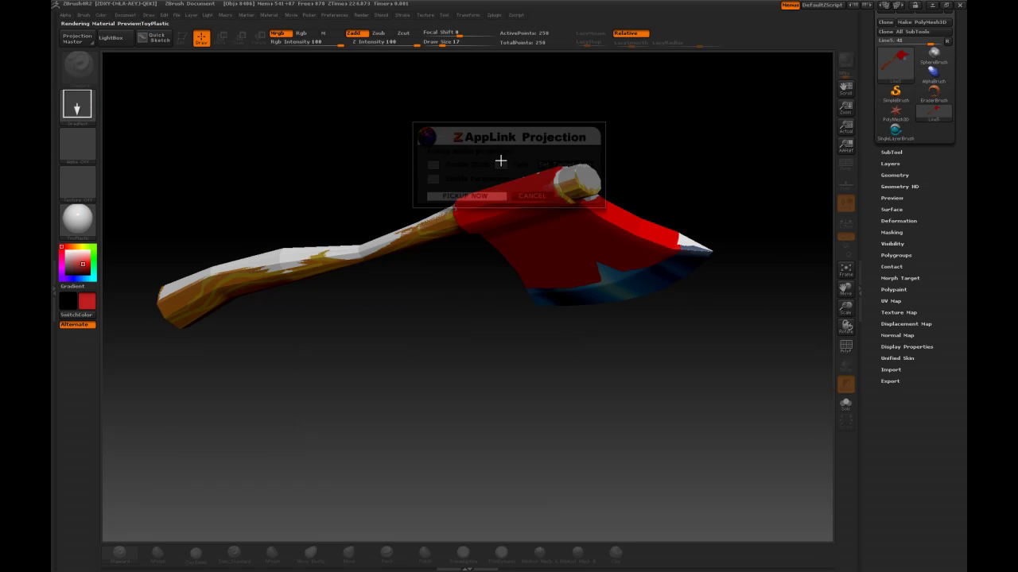
pyautogui.click(473, 195)
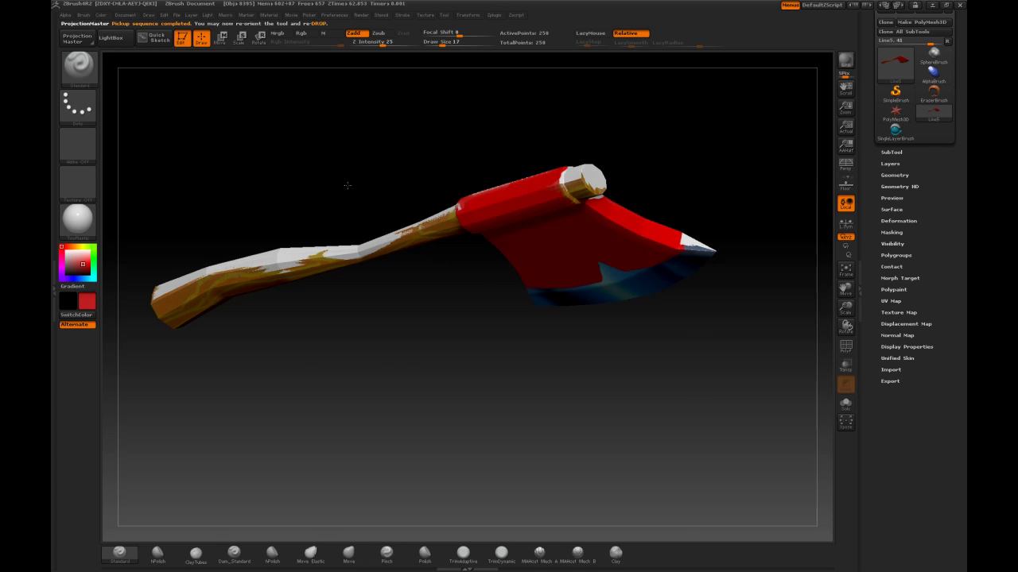
# Step: Morph the axe to its flat UV layout to examine the projected paint, and restore the 3D shape
pyautogui.moveTo(329, 165)
pyautogui.mouseDown()
pyautogui.moveTo(357, 199)
pyautogui.moveTo(356, 232)
pyautogui.moveTo(388, 277)
pyautogui.moveTo(344, 194)
pyautogui.moveTo(360, 186)
pyautogui.moveTo(352, 169)
pyautogui.moveTo(334, 171)
pyautogui.moveTo(336, 193)
pyautogui.moveTo(363, 216)
pyautogui.moveTo(346, 212)
pyautogui.moveTo(384, 229)
pyautogui.moveTo(355, 228)
pyautogui.moveTo(438, 231)
pyautogui.mouseUp()
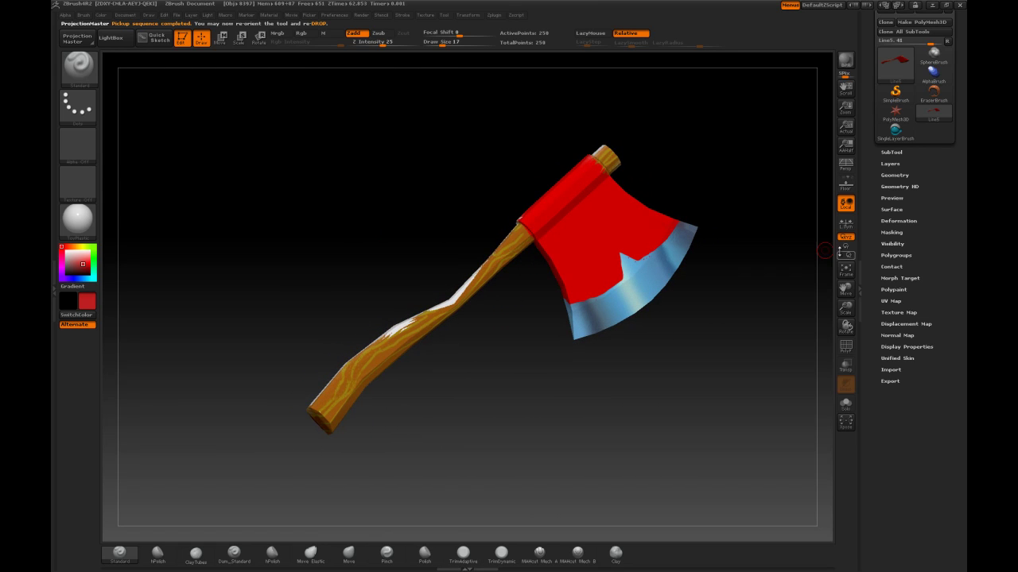
pyautogui.click(890, 301)
pyautogui.click(892, 320)
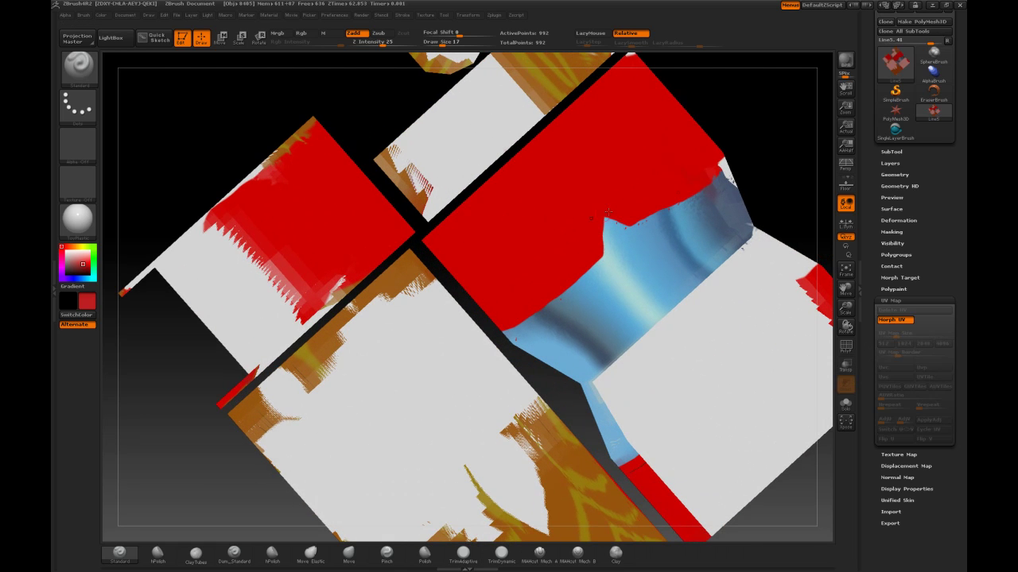
pyautogui.moveTo(754, 163)
pyautogui.mouseDown()
pyautogui.moveTo(731, 130)
pyautogui.moveTo(766, 170)
pyautogui.mouseUp()
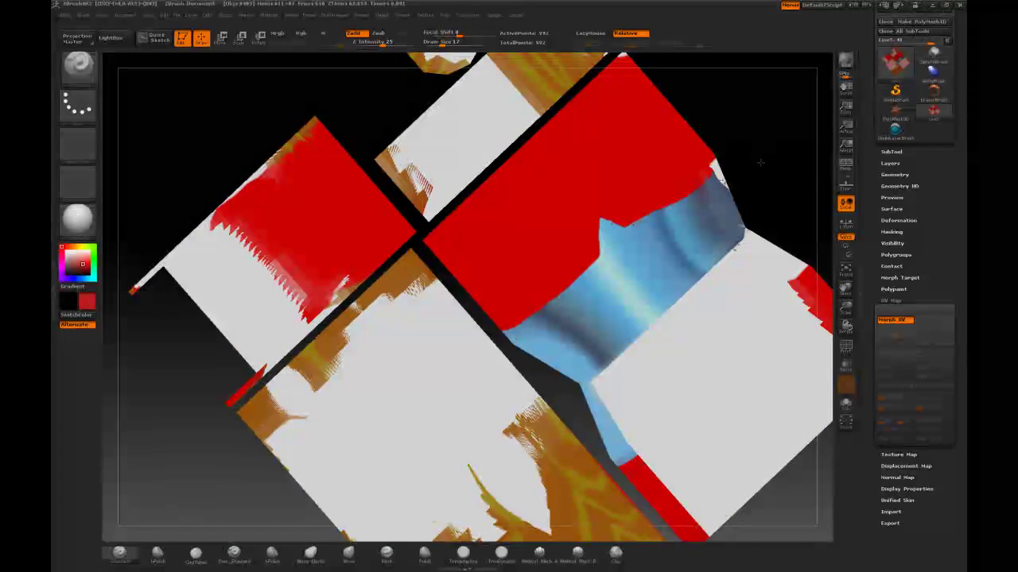
pyautogui.click(891, 321)
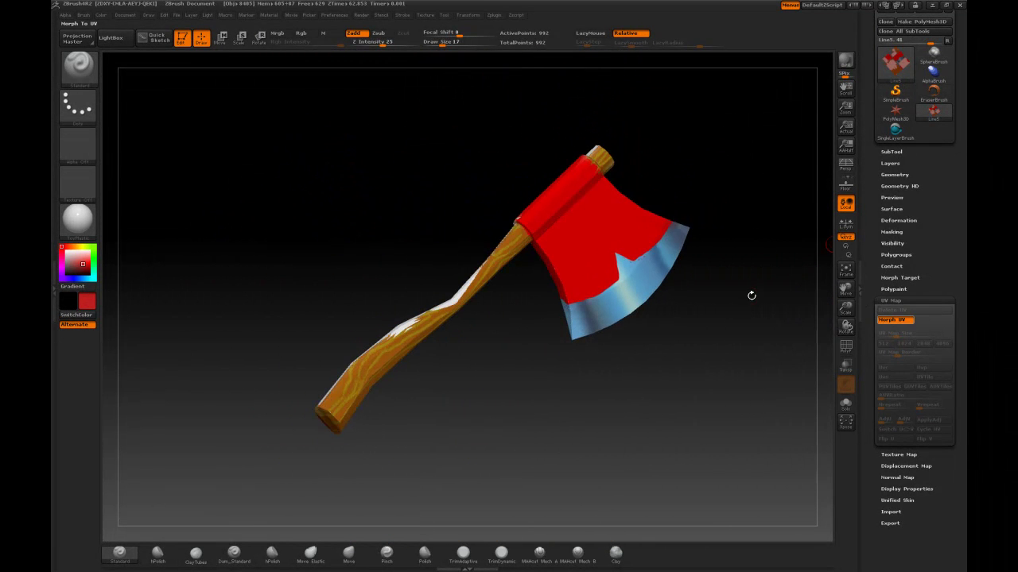
# Step: Display the axe's texture map settings and examine the enlarged preview of the painted texture
pyautogui.click(891, 455)
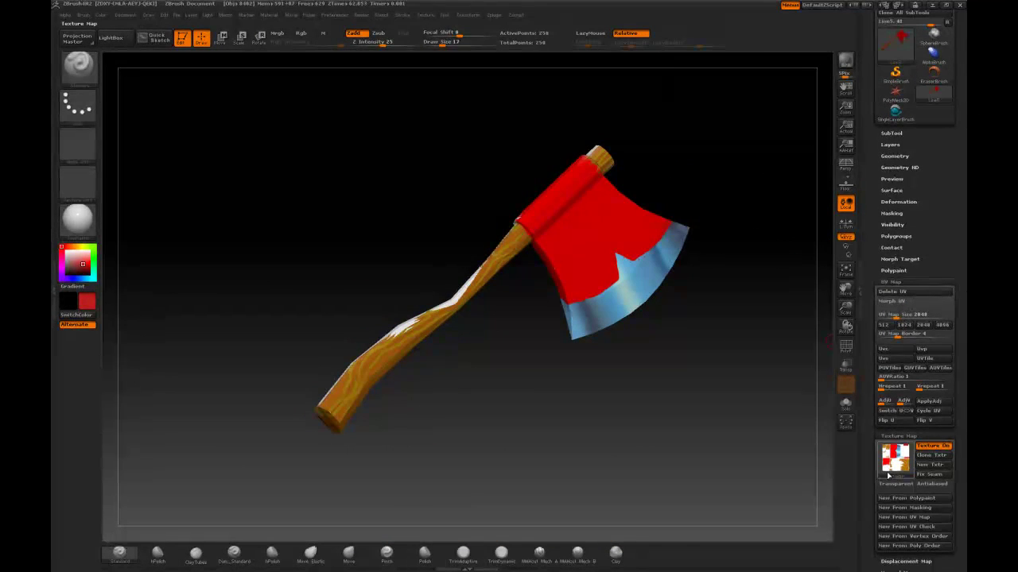
pyautogui.click(896, 458)
pyautogui.moveTo(897, 459)
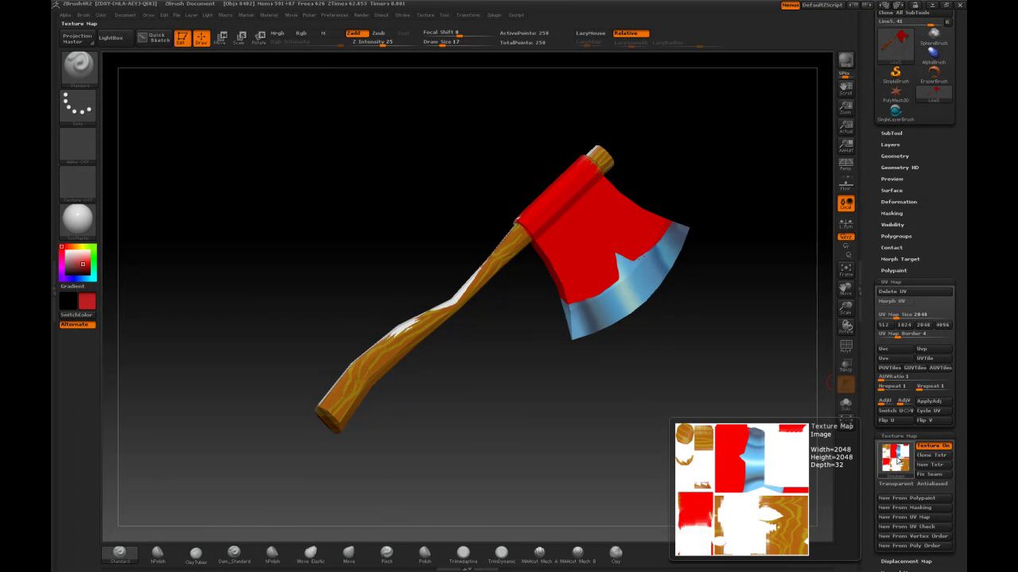
# Step: Turn on perspective display and inspect the textured axe from several angles
pyautogui.moveTo(739, 313); pyautogui.dragTo(728, 340)
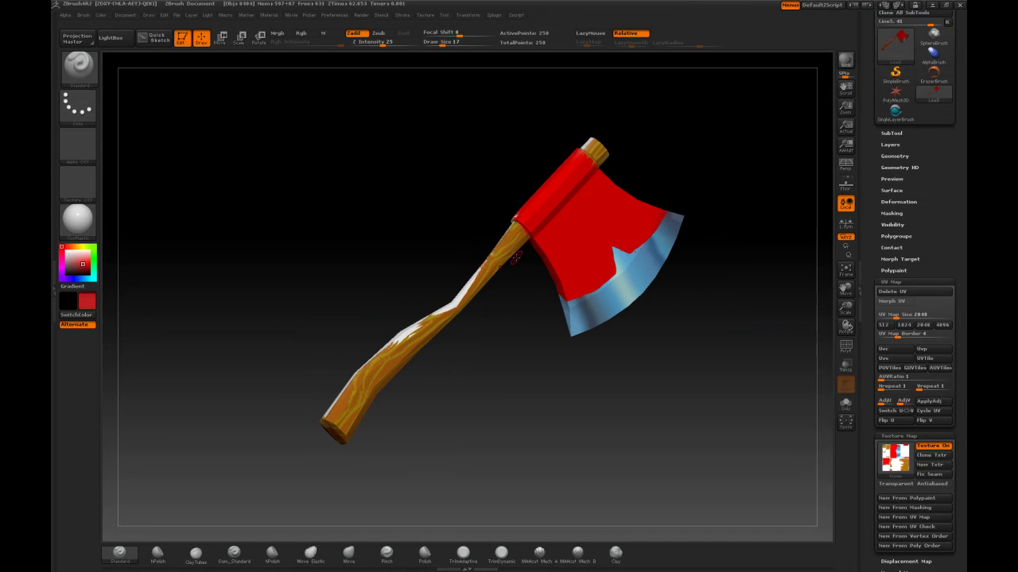
pyautogui.moveTo(767, 360)
pyautogui.mouseDown()
pyautogui.moveTo(746, 342)
pyautogui.moveTo(740, 293)
pyautogui.moveTo(754, 354)
pyautogui.mouseUp()
pyautogui.click(845, 165)
pyautogui.moveTo(731, 241); pyautogui.dragTo(712, 227)
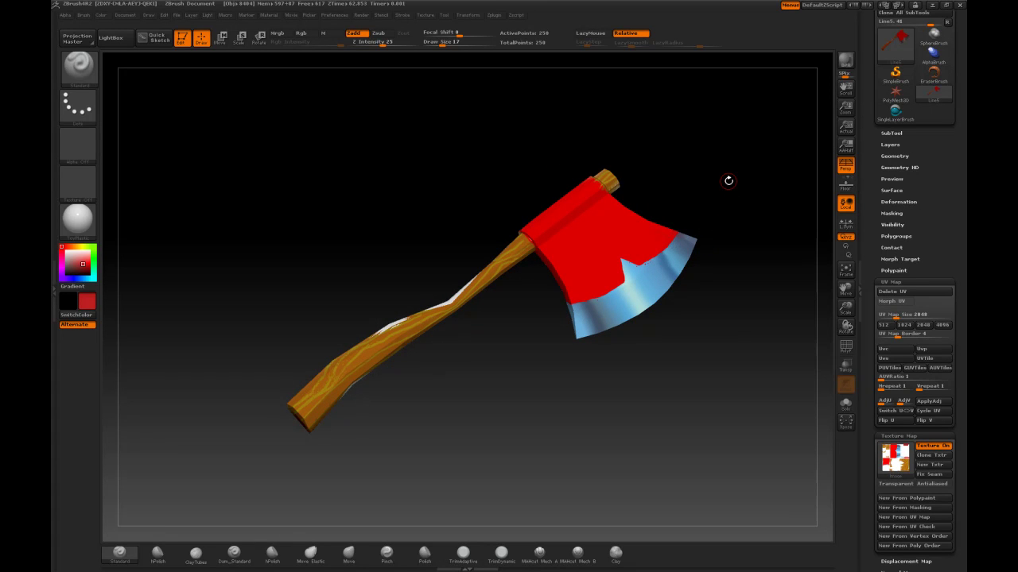
pyautogui.press('space')
pyautogui.moveTo(422, 198); pyautogui.dragTo(522, 183)
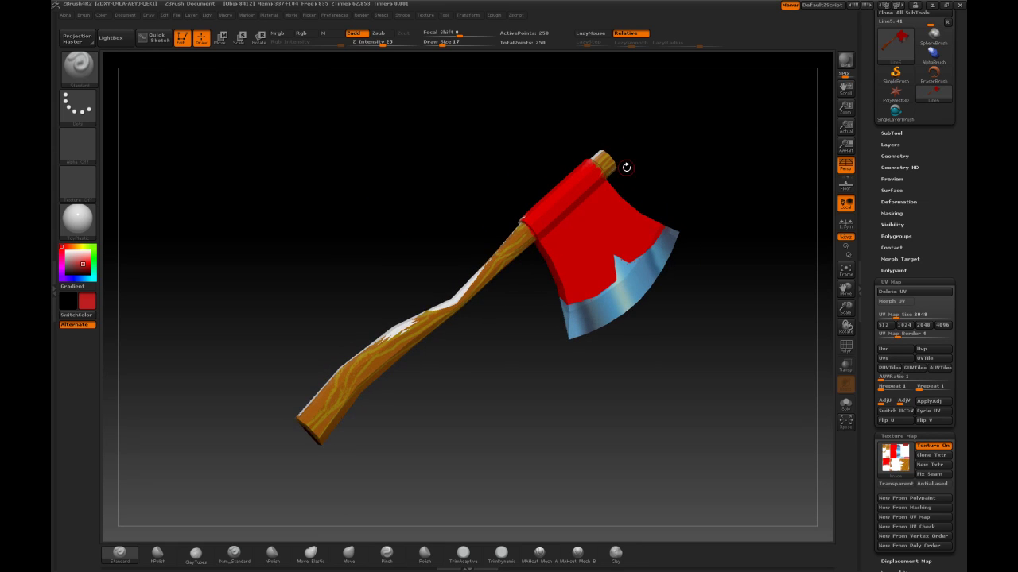
# Step: Reset the GoZ target application to Photoshop and send the textured axe there as a 3D layer
pyautogui.moveTo(863, 123); pyautogui.dragTo(864, 200)
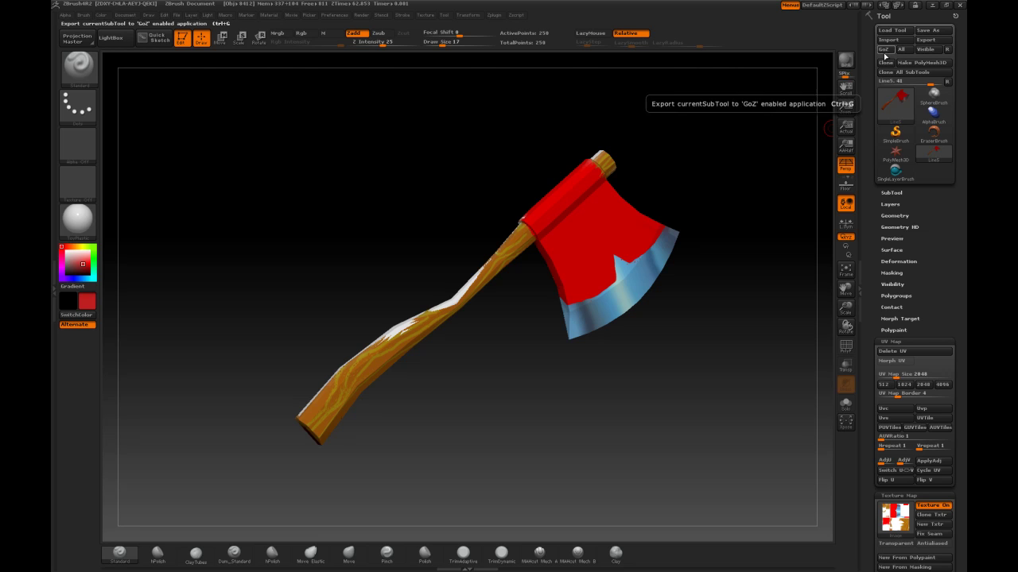
pyautogui.click(946, 50)
pyautogui.click(525, 179)
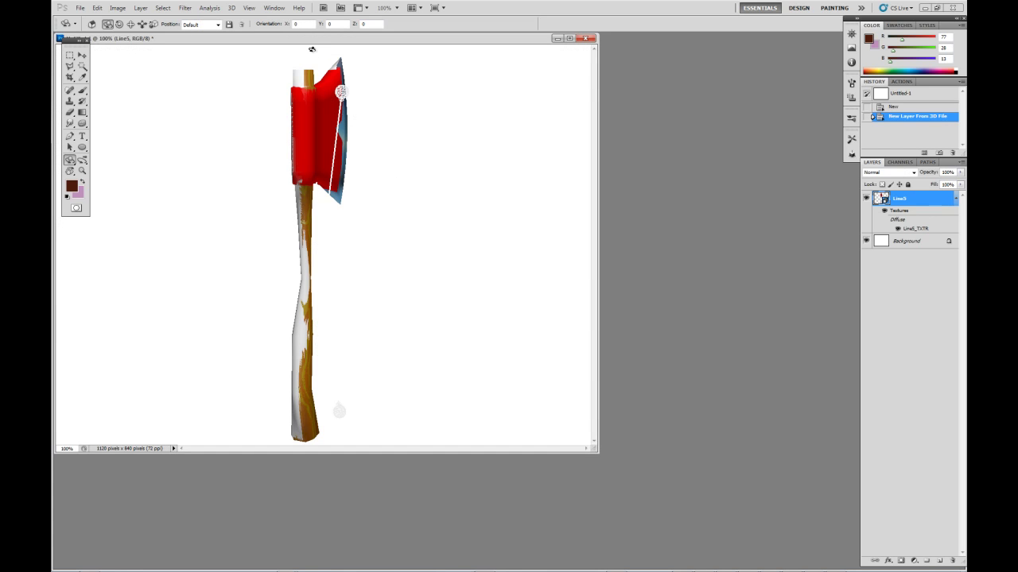
# Step: Rotate the axe's 3D layer in Photoshop so the broad side of the head faces the view, with the handle running diagonally
pyautogui.moveTo(296, 42); pyautogui.dragTo(412, 82)
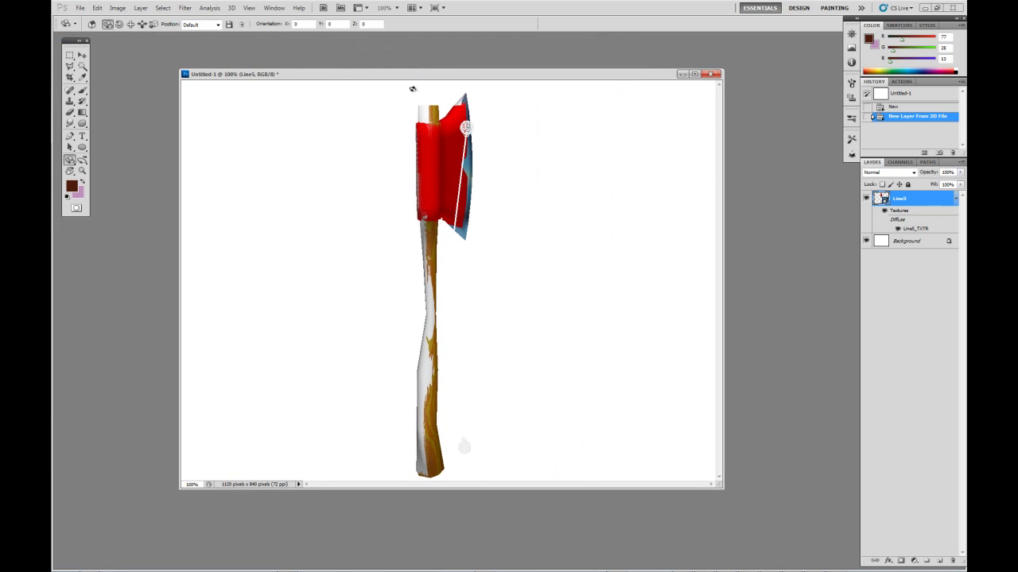
pyautogui.moveTo(551, 275); pyautogui.dragTo(478, 262)
pyautogui.moveTo(422, 246); pyautogui.dragTo(319, 161)
pyautogui.moveTo(439, 269); pyautogui.dragTo(477, 314)
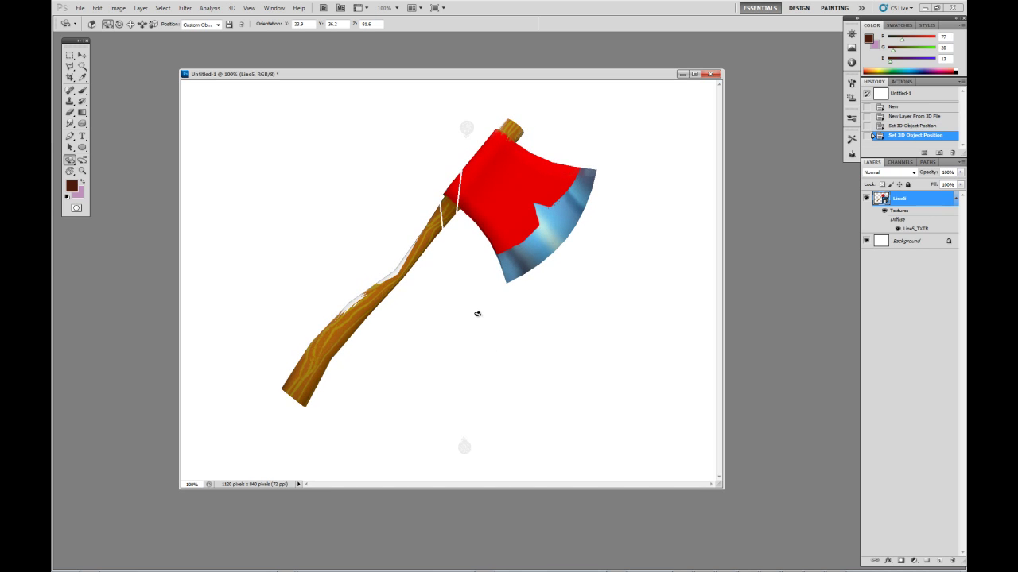
# Step: Brush dark brown wear at 100% opacity across the red axe head beside the socket and along its inner lower edge
pyautogui.press('b')
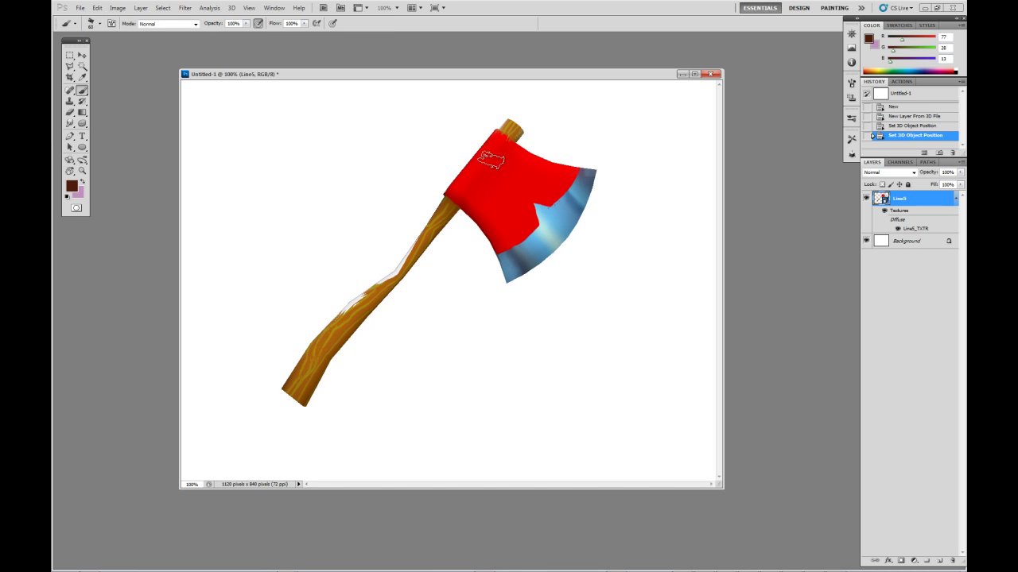
pyautogui.moveTo(515, 148)
pyautogui.mouseDown()
pyautogui.moveTo(500, 169)
pyautogui.moveTo(494, 237)
pyautogui.mouseUp()
pyautogui.moveTo(509, 167)
pyautogui.mouseDown()
pyautogui.moveTo(497, 249)
pyautogui.moveTo(497, 219)
pyautogui.mouseUp()
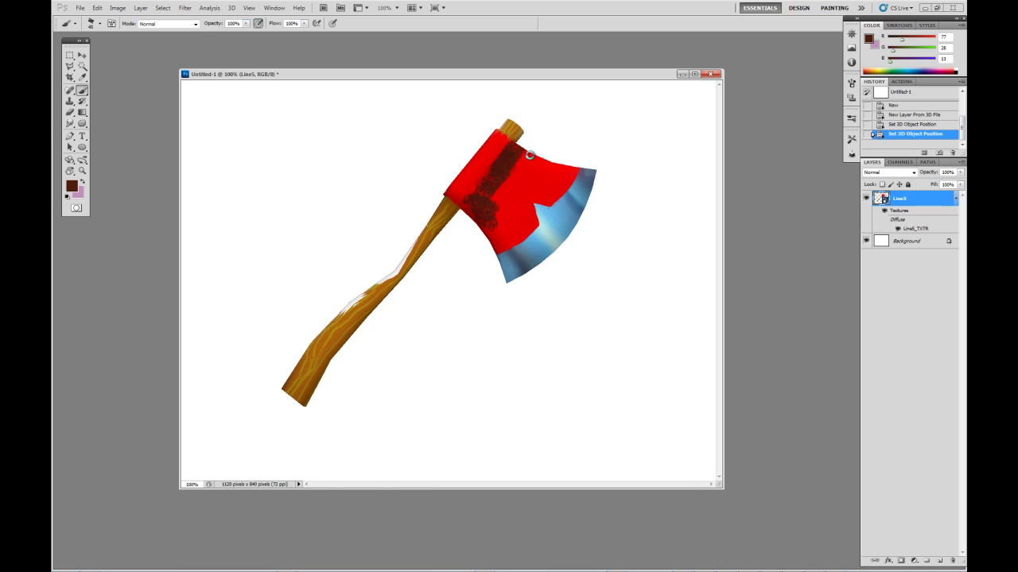
pyautogui.moveTo(517, 160); pyautogui.dragTo(500, 246)
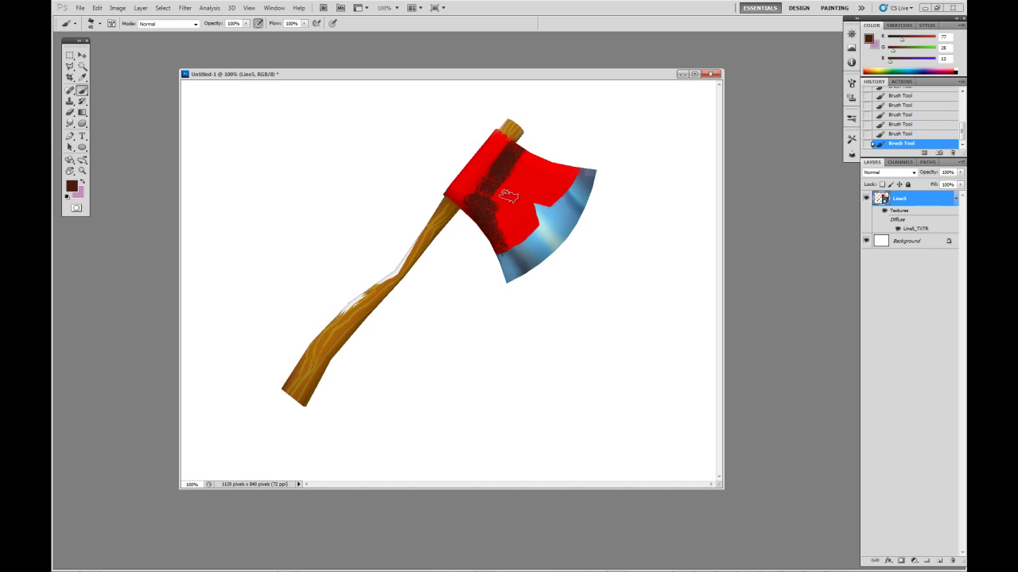
# Step: Set the brush opacity to 20% and paint faint dark grime over the red area and the steel blade
pyautogui.press('2')
pyautogui.moveTo(523, 175)
pyautogui.mouseDown()
pyautogui.moveTo(527, 156)
pyautogui.moveTo(508, 191)
pyautogui.moveTo(501, 251)
pyautogui.mouseUp()
pyautogui.moveTo(531, 220)
pyautogui.mouseDown()
pyautogui.moveTo(566, 175)
pyautogui.moveTo(533, 157)
pyautogui.mouseUp()
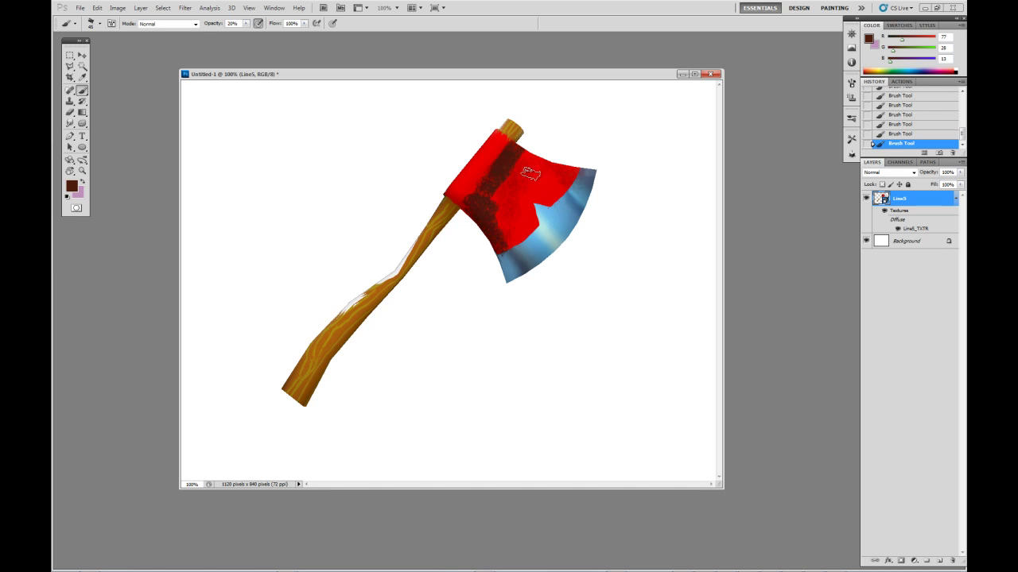
pyautogui.moveTo(507, 236)
pyautogui.mouseDown()
pyautogui.moveTo(537, 221)
pyautogui.moveTo(528, 239)
pyautogui.moveTo(497, 254)
pyautogui.moveTo(553, 245)
pyautogui.moveTo(570, 222)
pyautogui.moveTo(489, 291)
pyautogui.mouseUp()
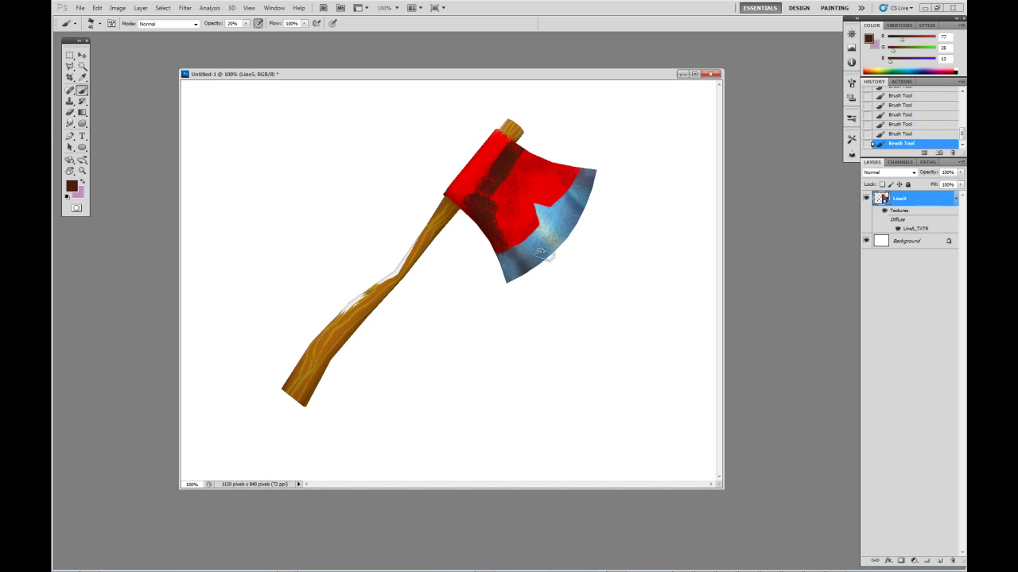
# Step: Open the layer's Line5_TXTR diffuse texture, examine the painted flat map, and close it
pyautogui.doubleClick(909, 229)
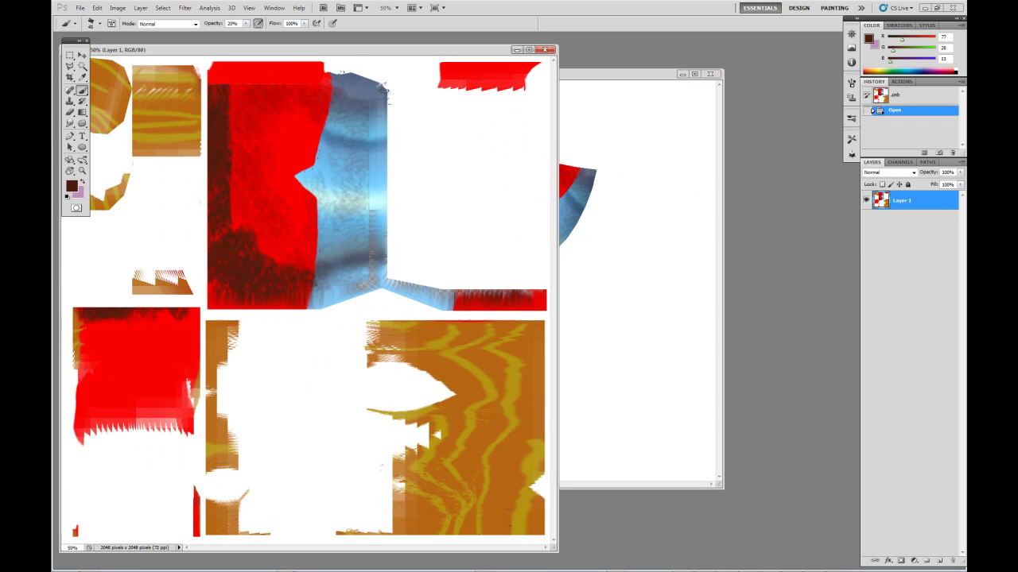
pyautogui.moveTo(343, 53); pyautogui.dragTo(425, 50)
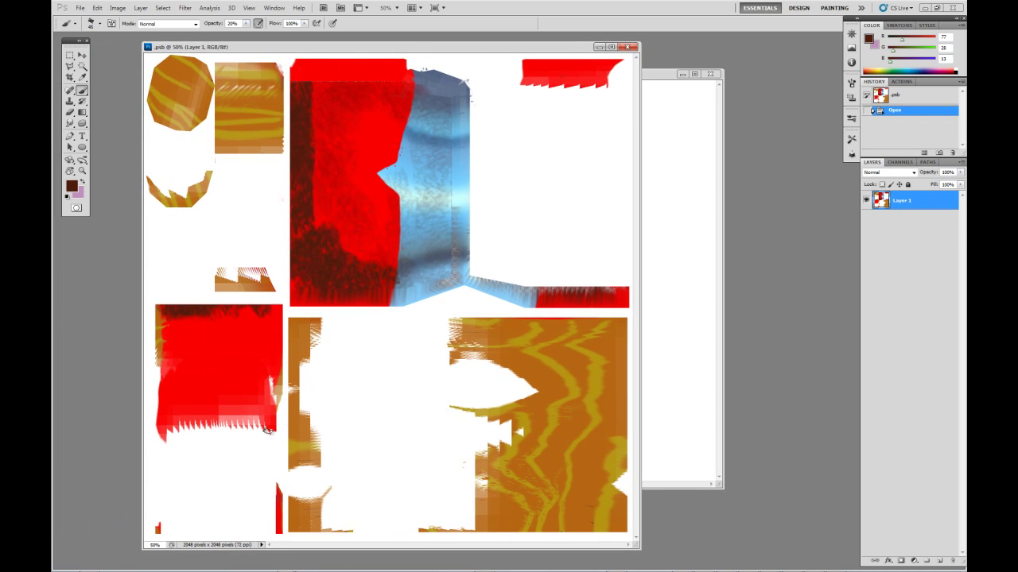
pyautogui.click(628, 48)
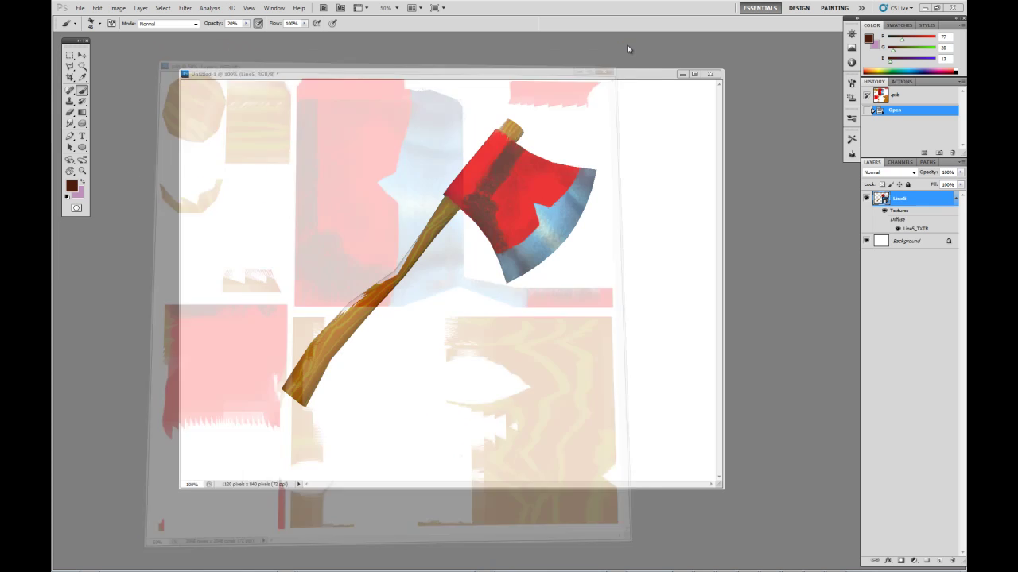
# Step: Send the painted axe back to ZBrush with the GoZ plug-in and rotate it to check the updated texture
pyautogui.moveTo(590, 78); pyautogui.dragTo(592, 69)
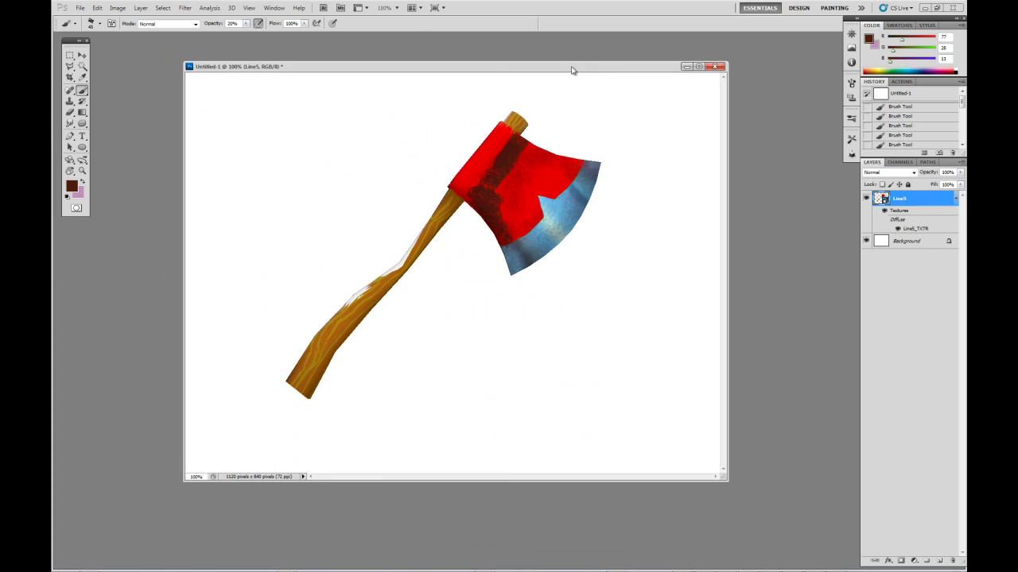
pyautogui.click(79, 8)
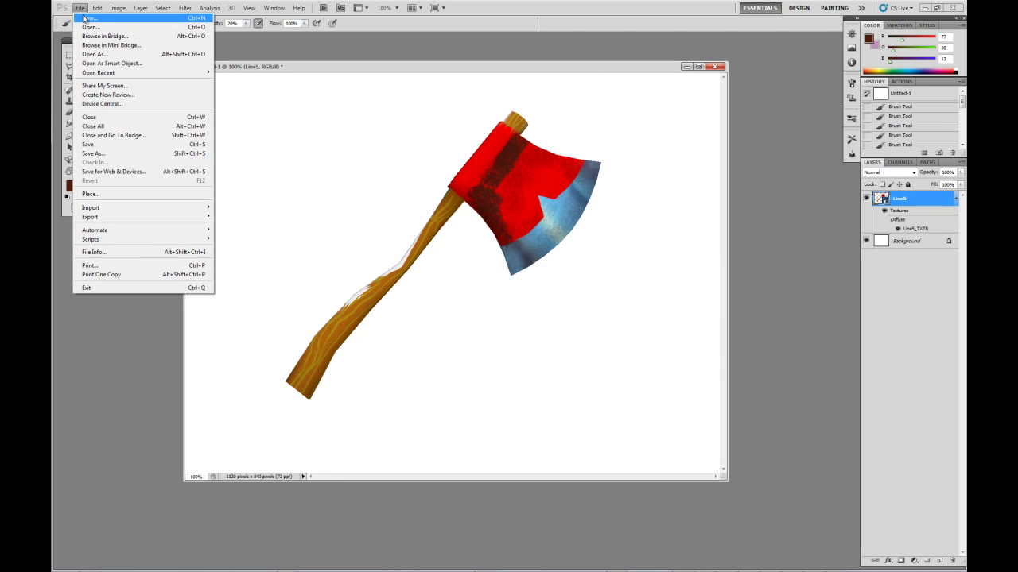
pyautogui.moveTo(136, 233)
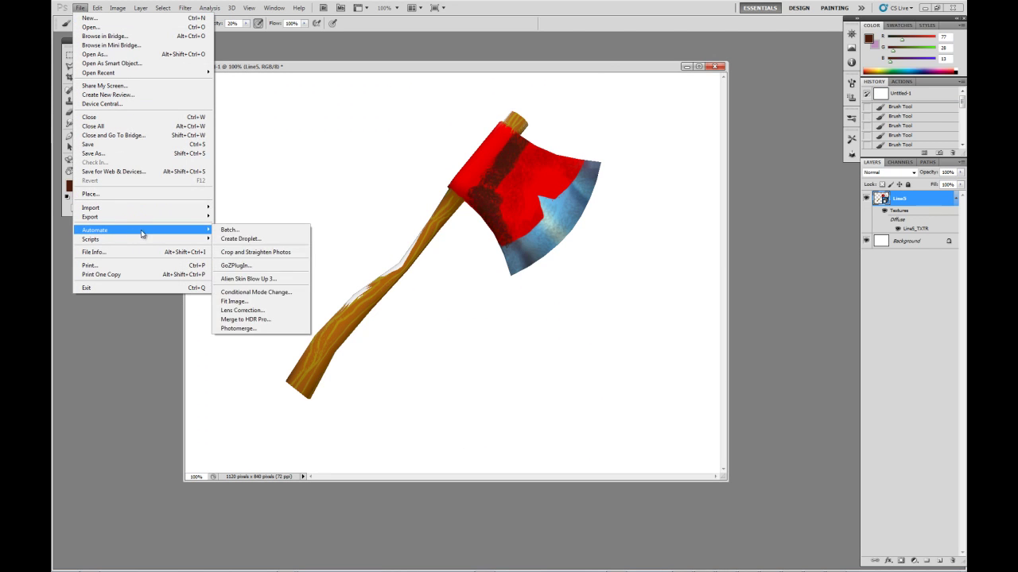
pyautogui.click(232, 265)
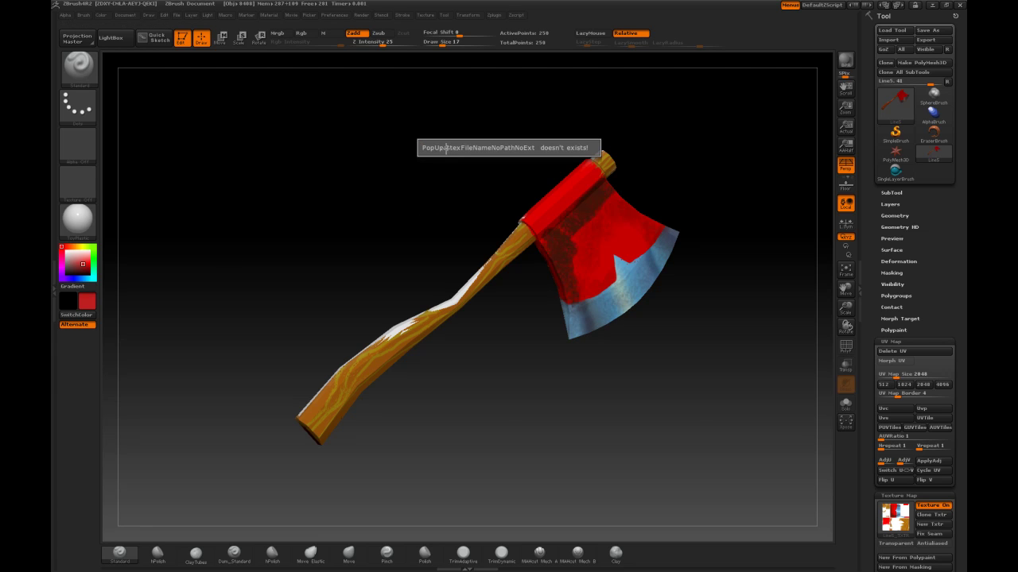
pyautogui.moveTo(422, 223); pyautogui.dragTo(367, 268)
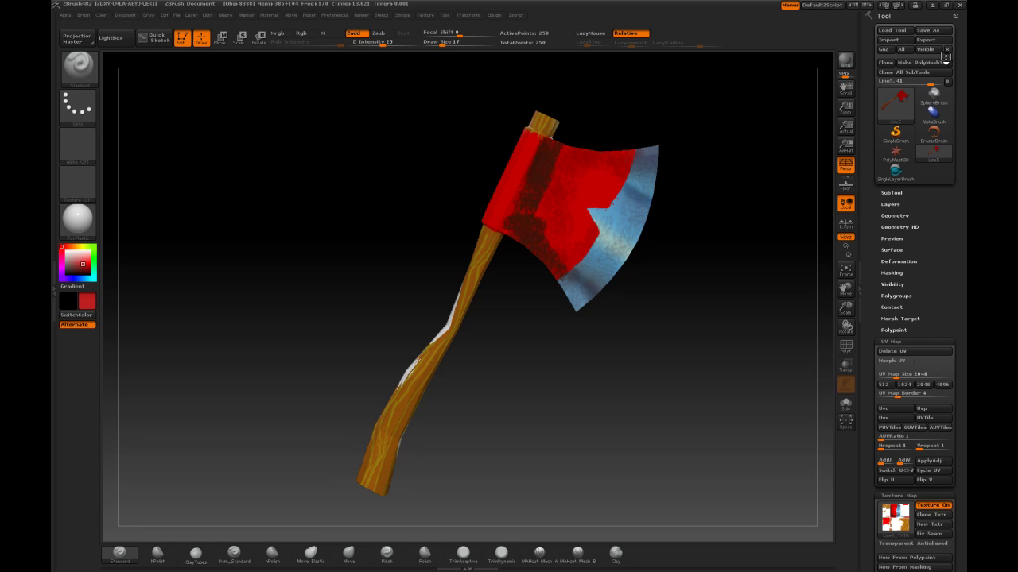
# Step: Reset the GoZ target to 3ds Max, send the textured axe there, and inspect it in the maximized Perspective viewport
pyautogui.click(945, 56)
pyautogui.click(494, 211)
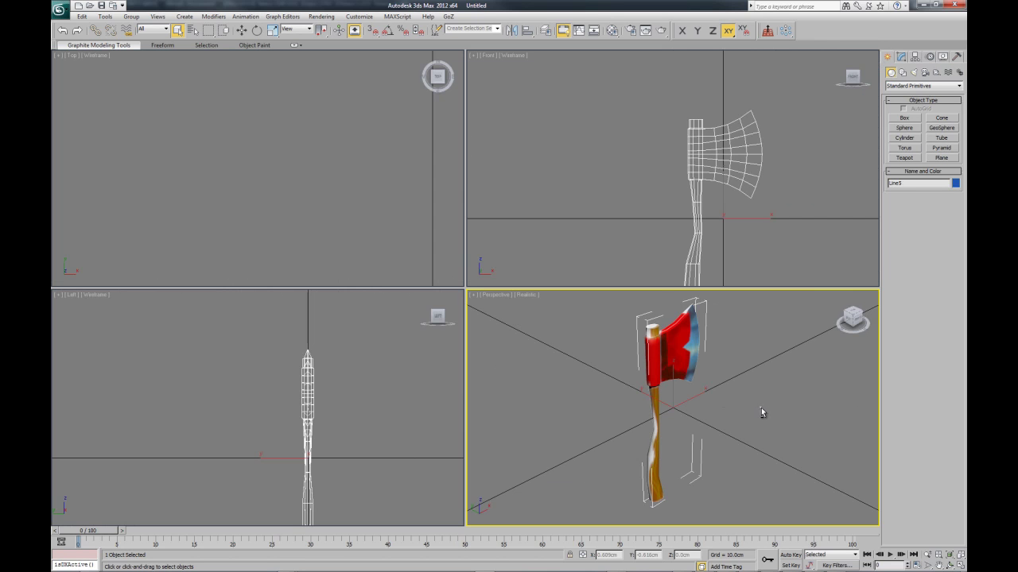
pyautogui.moveTo(720, 366)
pyautogui.keyDown('alt'); pyautogui.mouseDown(button='middle')
pyautogui.moveTo(739, 380)
pyautogui.moveTo(722, 363)
pyautogui.mouseUp(button='middle'); pyautogui.keyUp('alt')
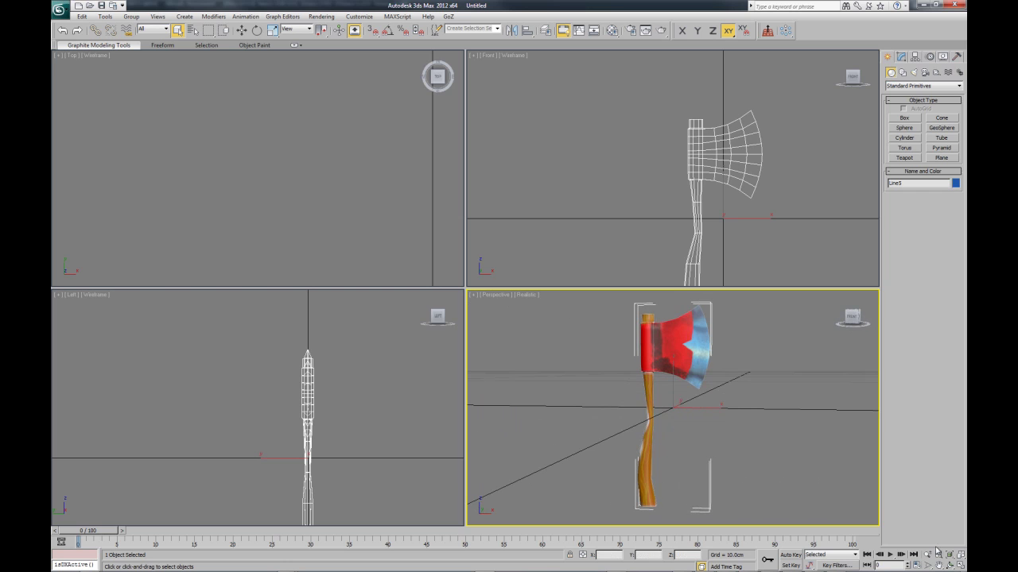
pyautogui.click(959, 565)
pyautogui.keyDown('alt'); pyautogui.moveTo(538, 345); pyautogui.dragTo(534, 323, button='middle'); pyautogui.keyUp('alt')
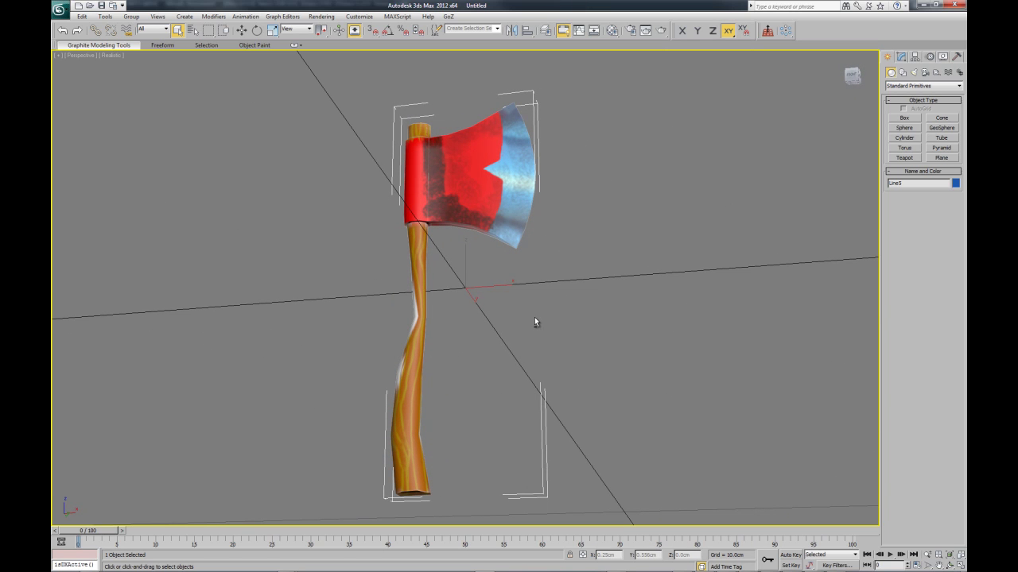